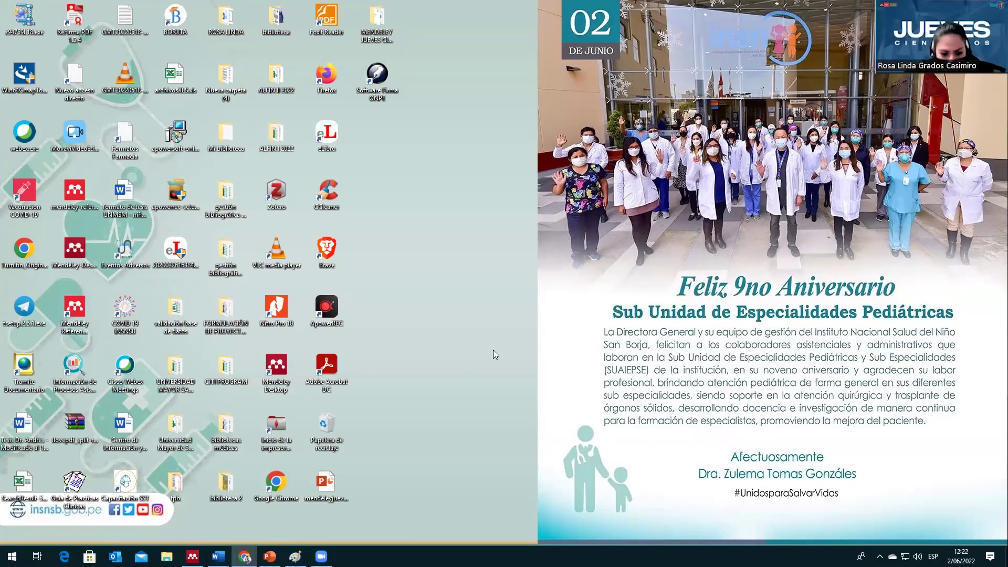
# Step: Launch Mendeley Desktop maximized and scroll the sidebar to My Library's All Documents
pyautogui.click(491, 386)
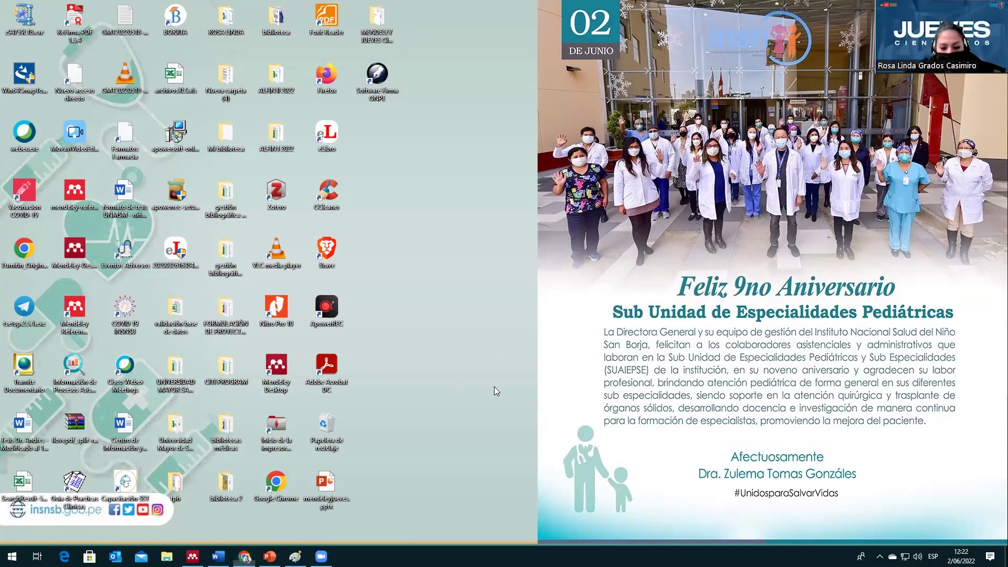
pyautogui.doubleClick(276, 366)
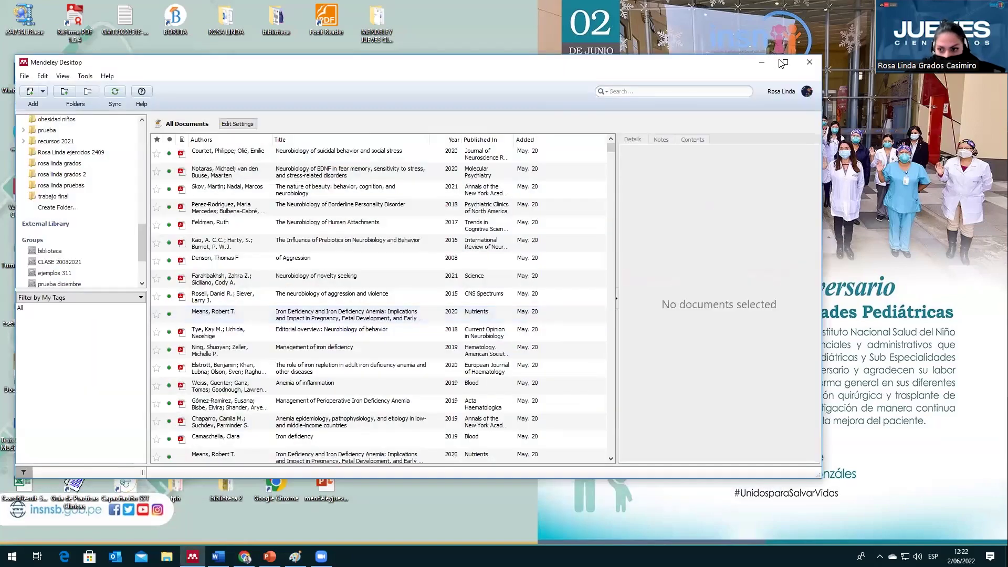
pyautogui.click(786, 62)
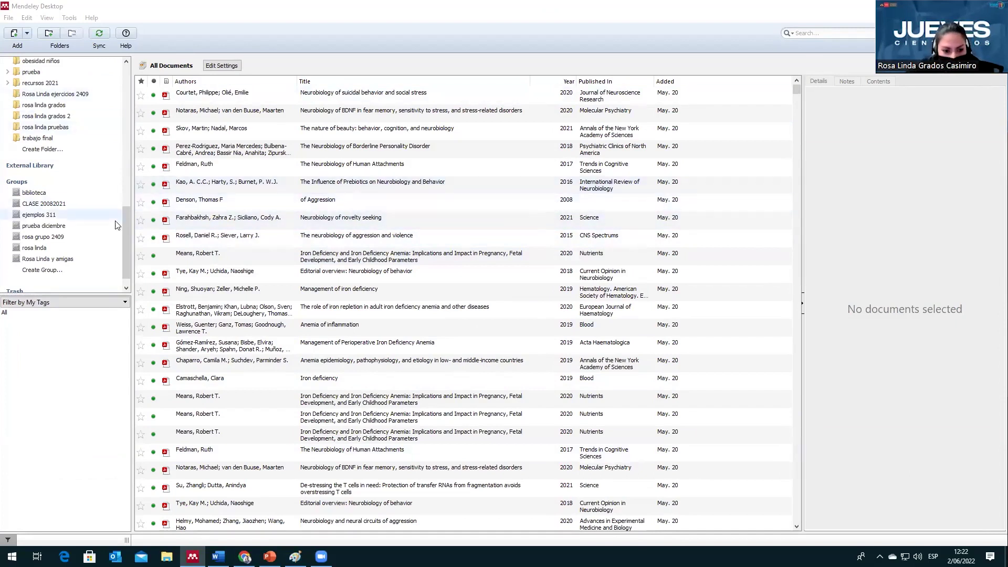
pyautogui.moveTo(125, 218); pyautogui.dragTo(136, 72)
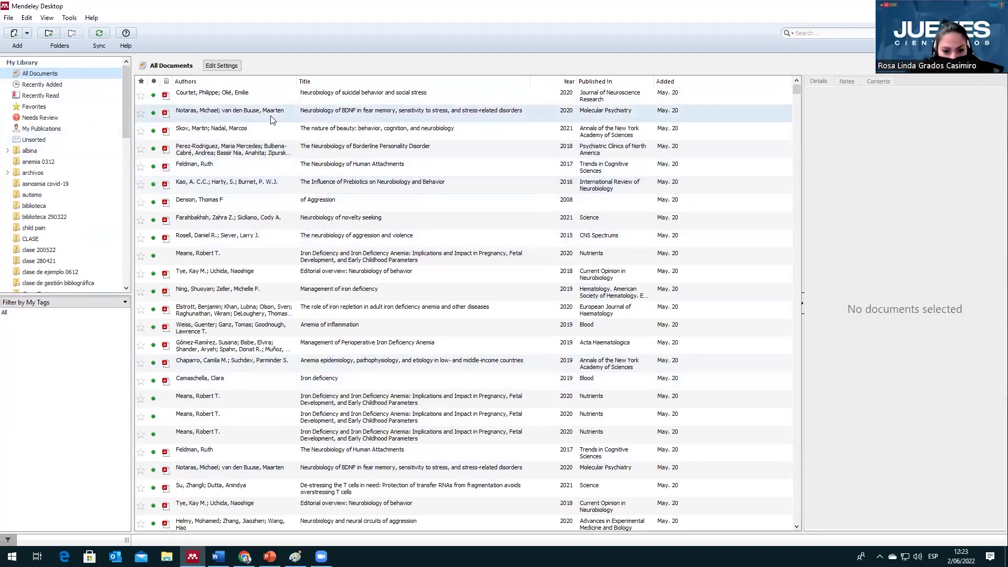
# Step: Select Góralska's 'Neuroinfections caused by fungi' and read through its details, abstract and keywords
pyautogui.scroll(-15, 314, 326)
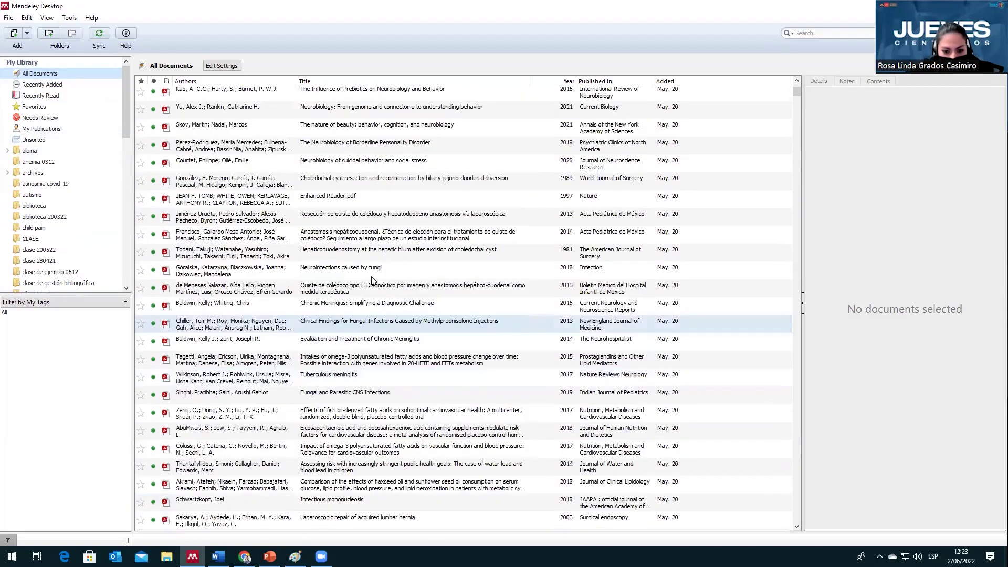
pyautogui.click(371, 277)
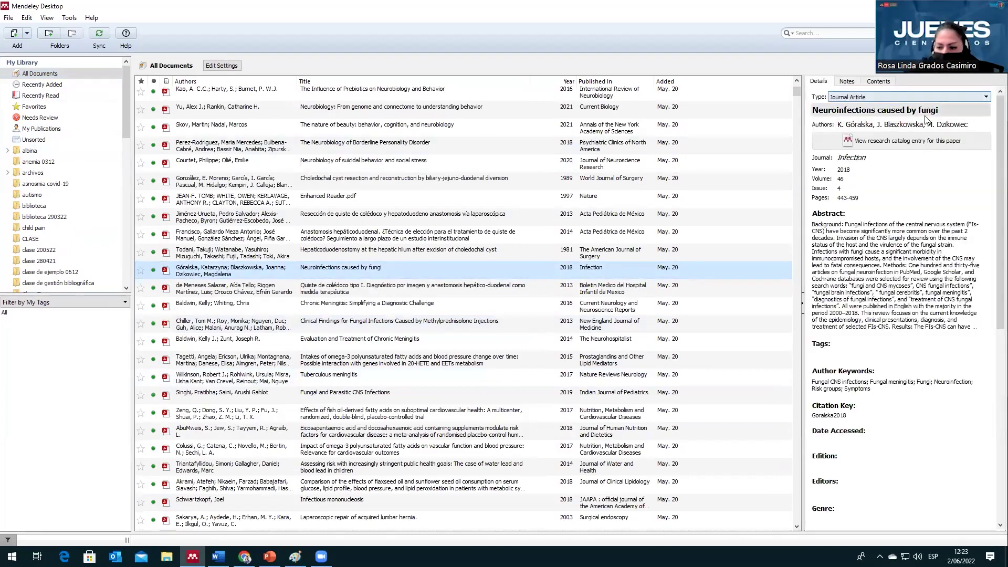
pyautogui.scroll(-6, 916, 199)
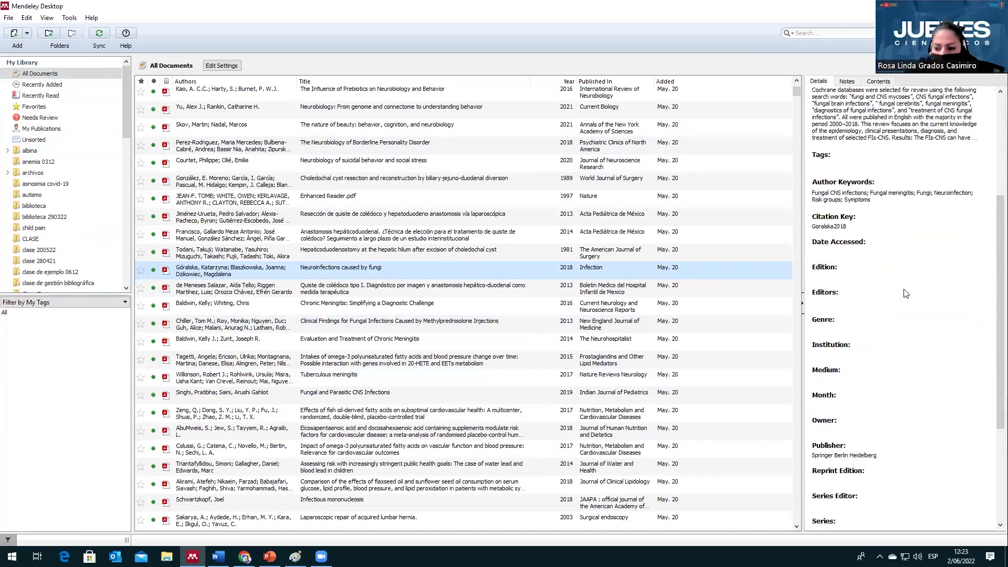
pyautogui.scroll(6, 907, 293)
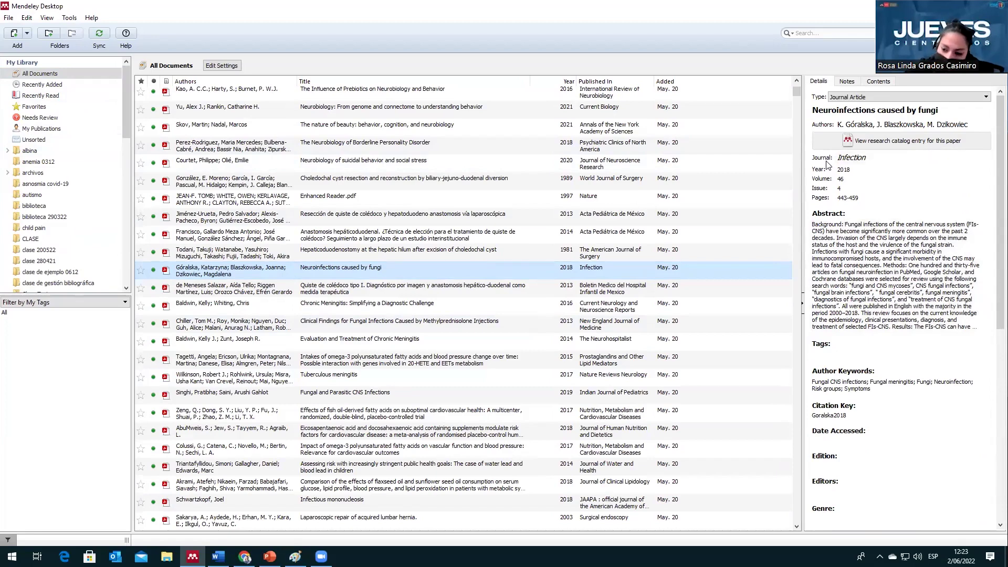
pyautogui.scroll(-3, 883, 321)
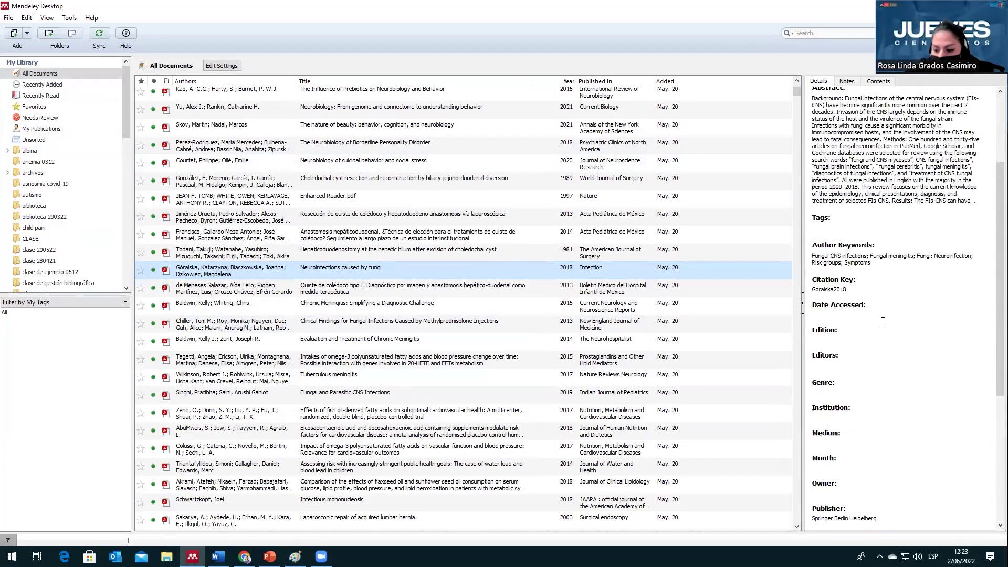
pyautogui.scroll(-3, 883, 322)
pyautogui.scroll(6, 885, 319)
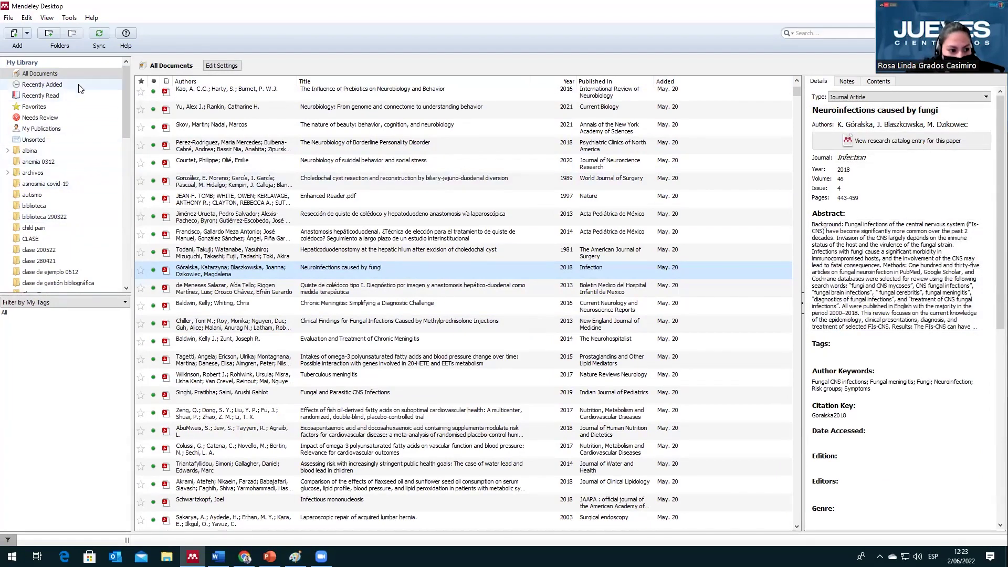
pyautogui.scroll(-2, 125, 122)
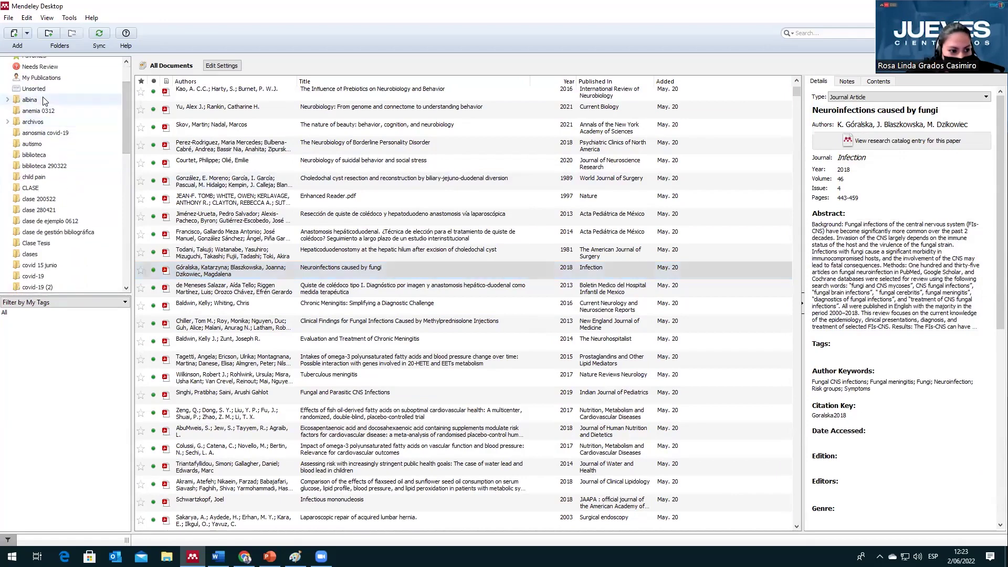
# Step: Browse the anemia 0312, archivos and asnosmia covid-19 folders, then expand albina
pyautogui.click(44, 100)
pyautogui.click(42, 122)
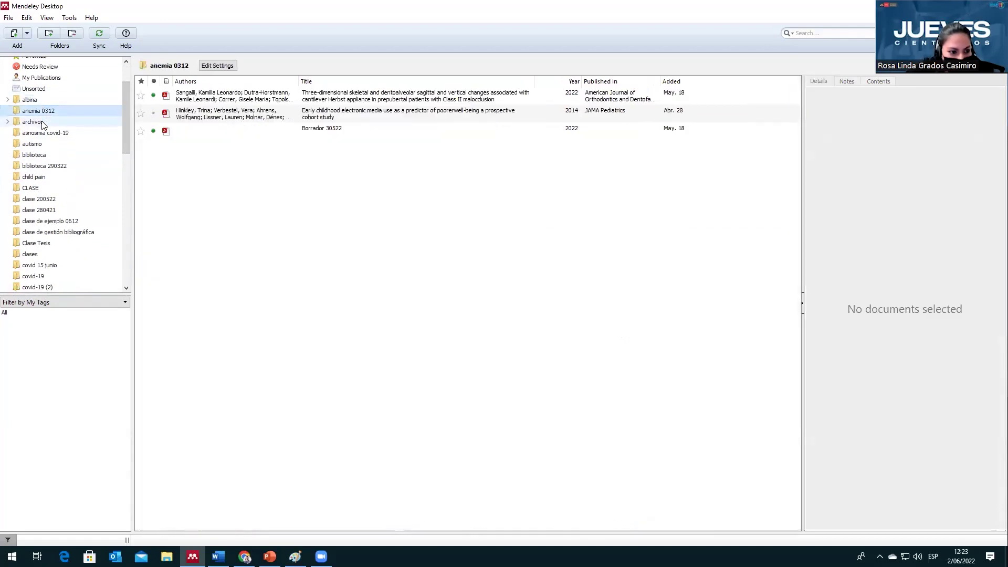
pyautogui.click(43, 133)
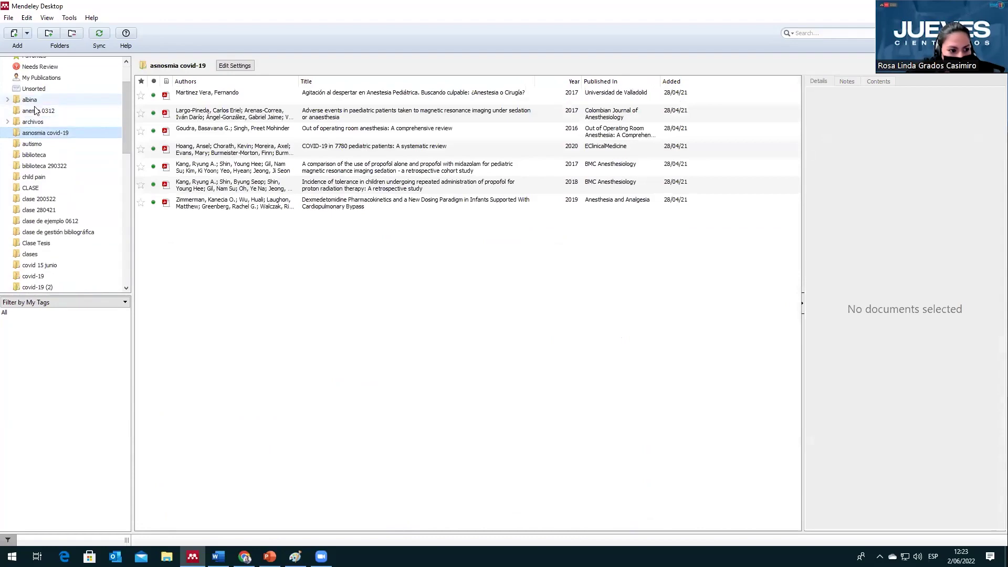
pyautogui.click(8, 100)
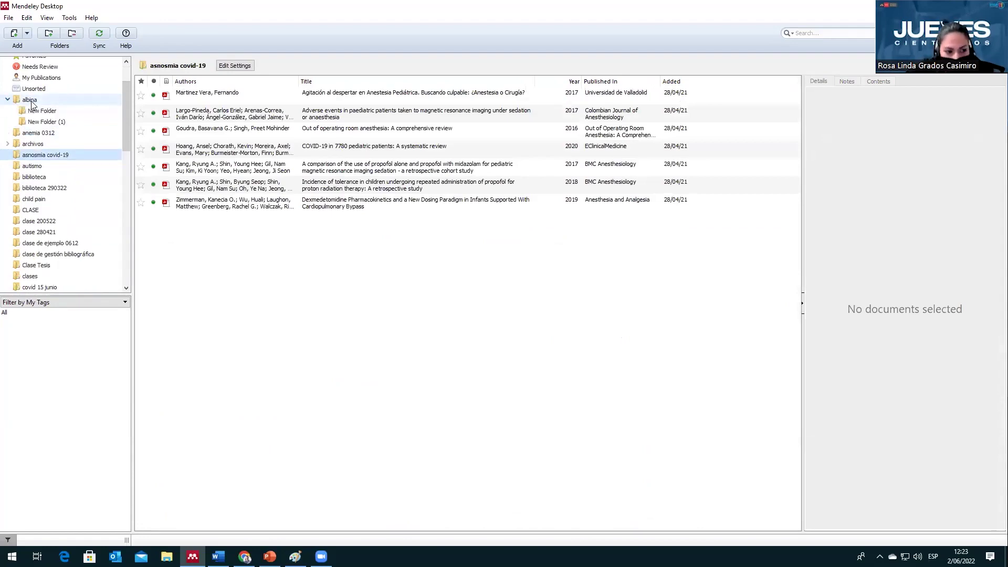
pyautogui.click(31, 101)
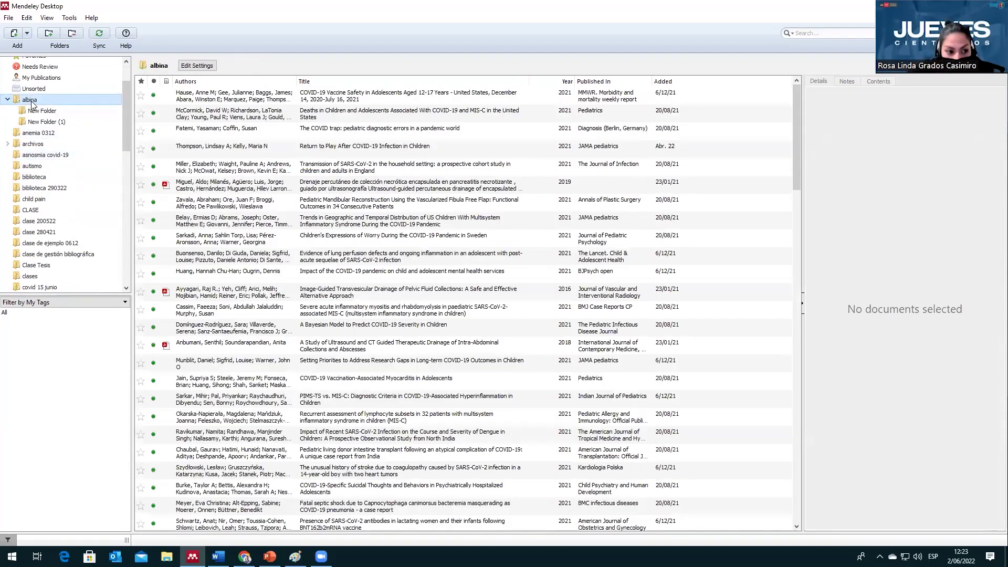
# Step: Open albina's New Folder subfolders and view the SARS-CoV-2 household transmission paper's details
pyautogui.click(33, 111)
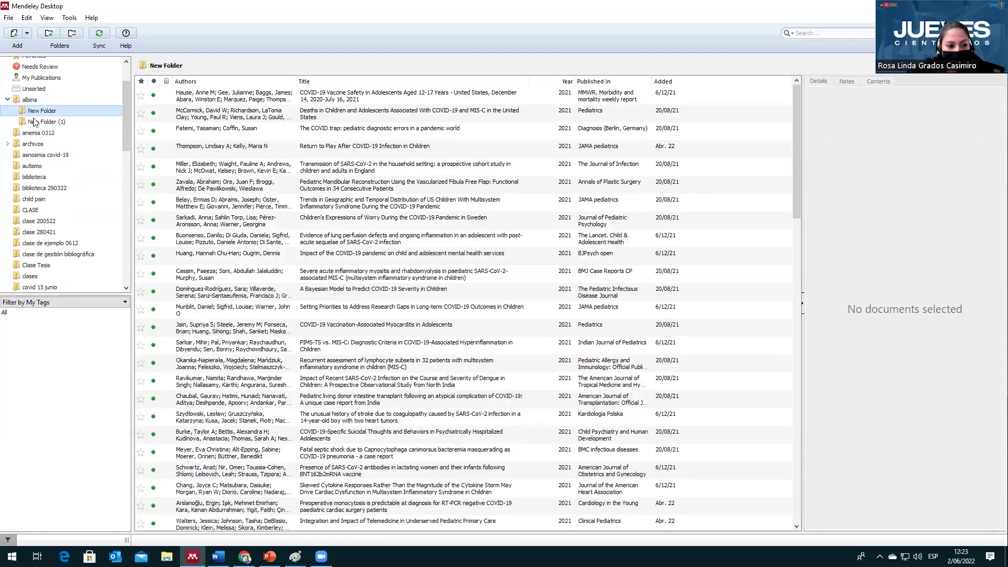
pyautogui.click(67, 122)
pyautogui.moveTo(127, 102); pyautogui.dragTo(129, 85)
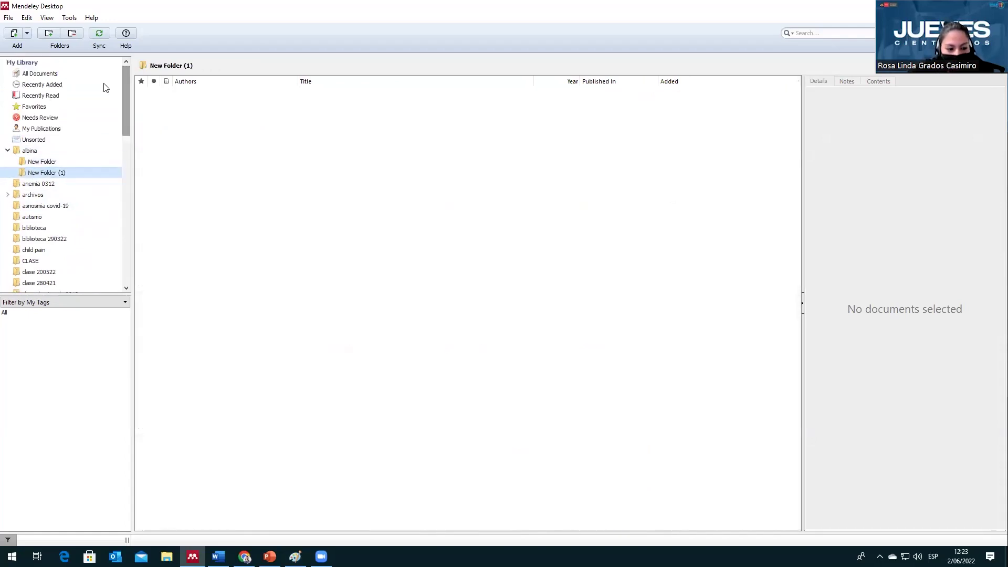
pyautogui.click(44, 162)
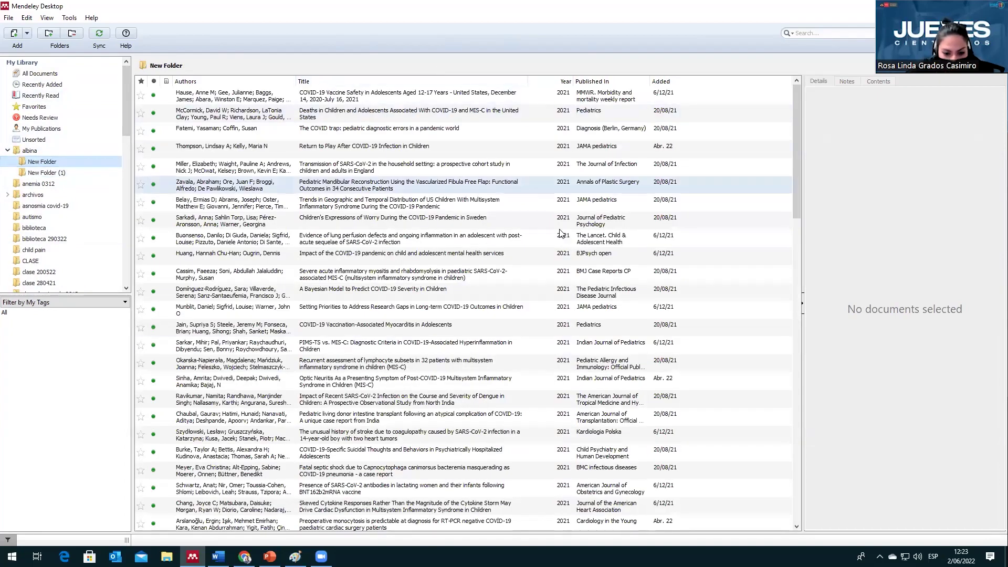
pyautogui.click(749, 170)
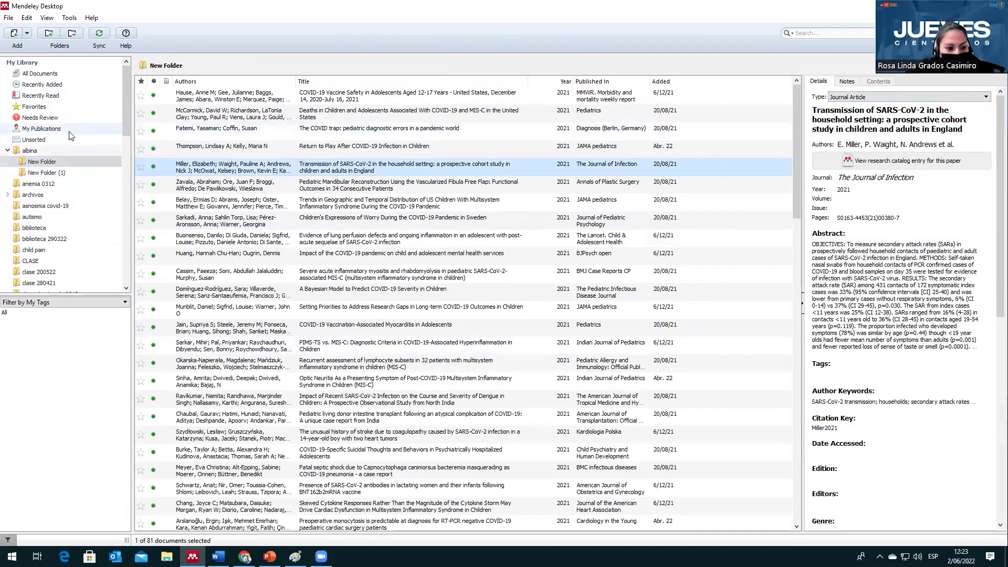
pyautogui.click(10, 150)
pyautogui.scroll(-1, 10, 130)
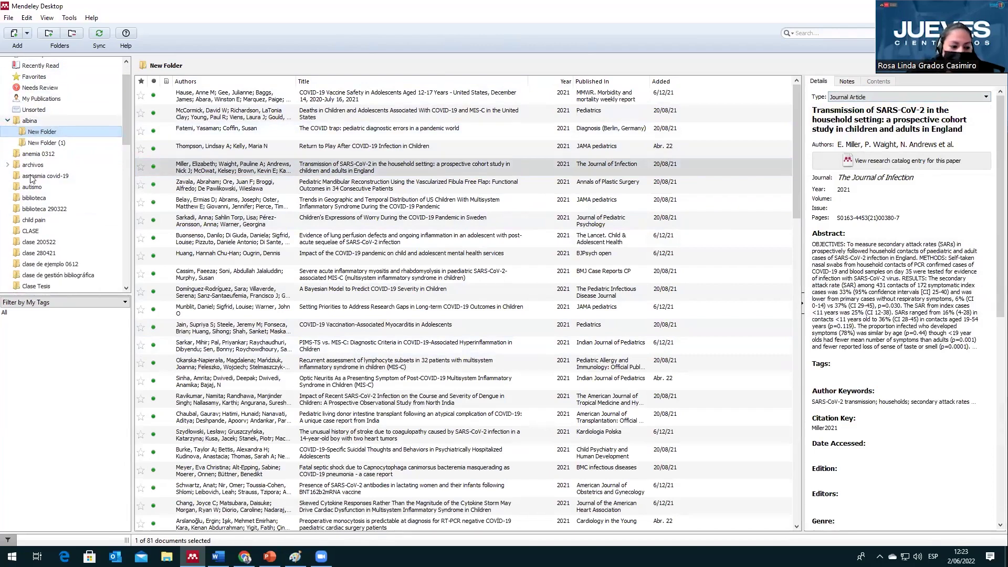
pyautogui.scroll(-2, 60, 197)
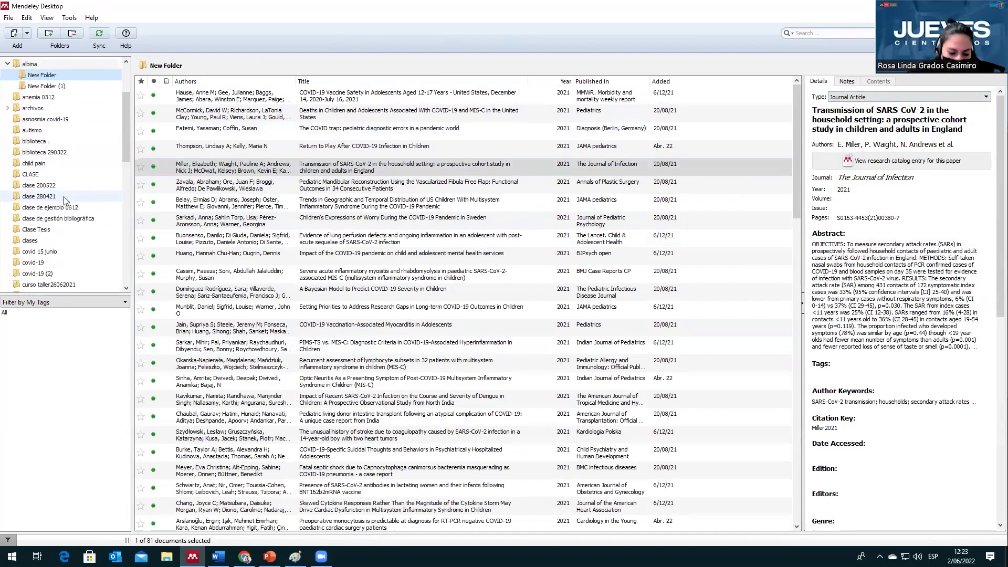
pyautogui.scroll(2, 65, 200)
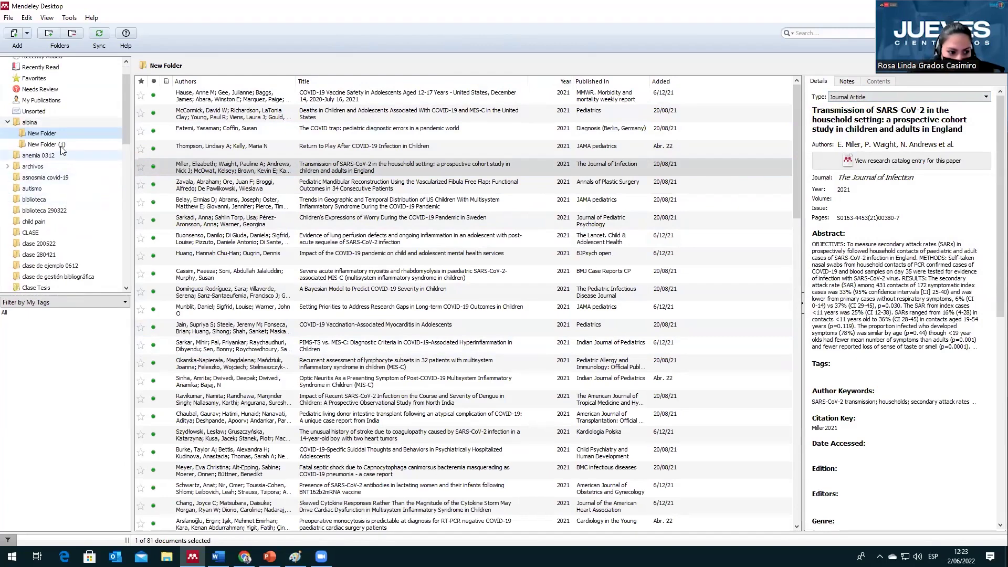
pyautogui.click(65, 119)
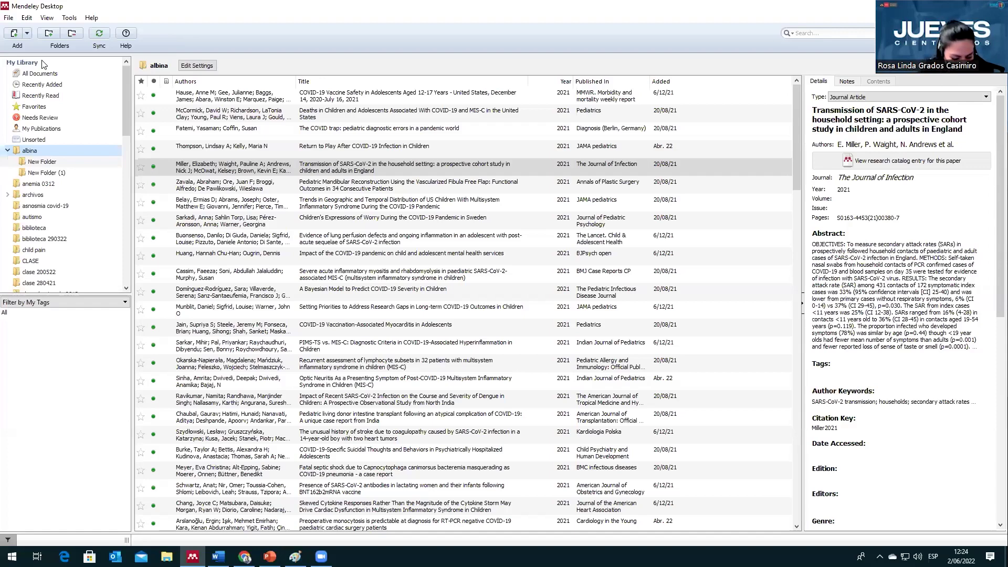
# Step: Create a new folder named 'tesis de doctorado grados'
pyautogui.scroll(-15, 43, 290)
pyautogui.click(43, 291)
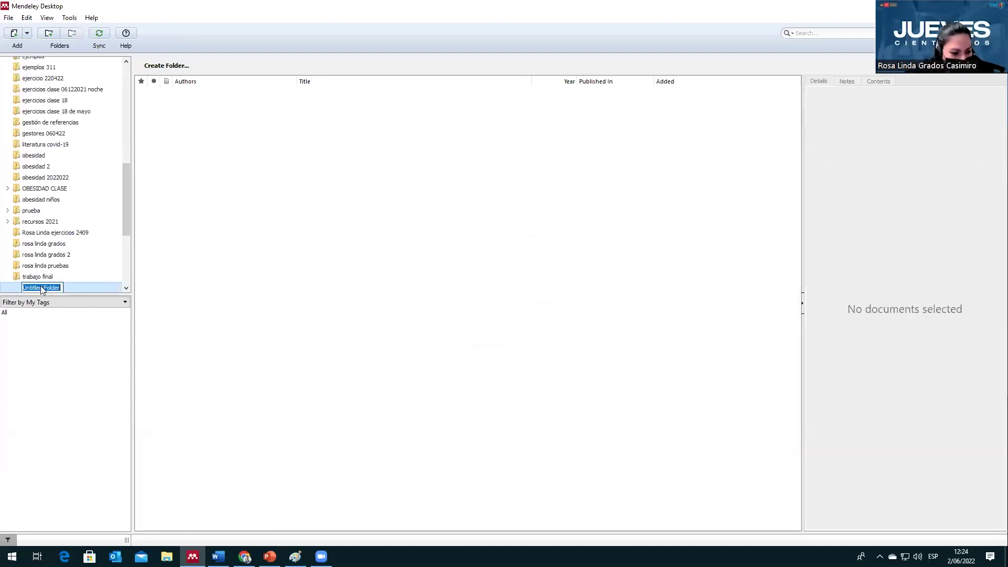
pyautogui.write('tesis de docto')
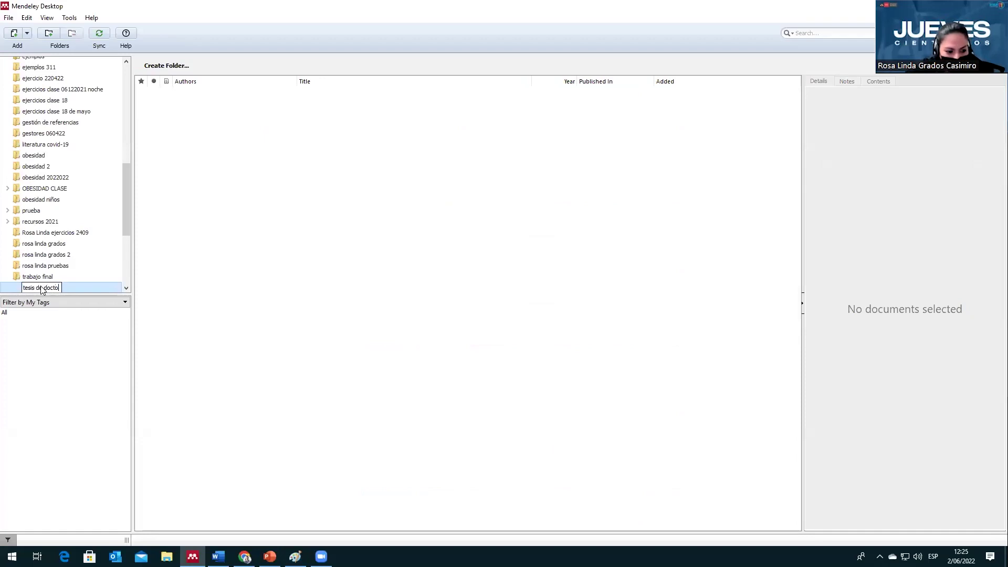
pyautogui.write('rado grados')
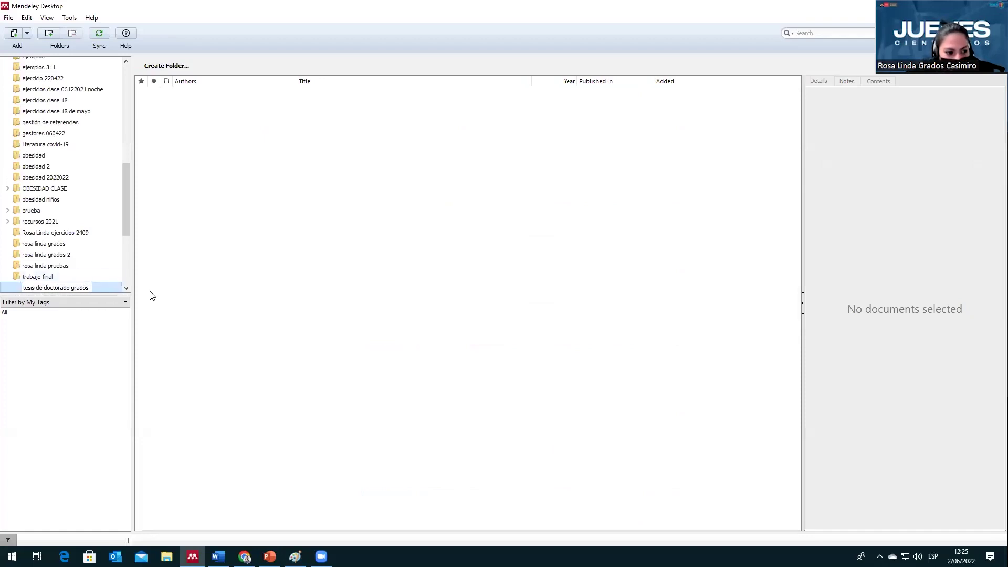
pyautogui.press('Return')
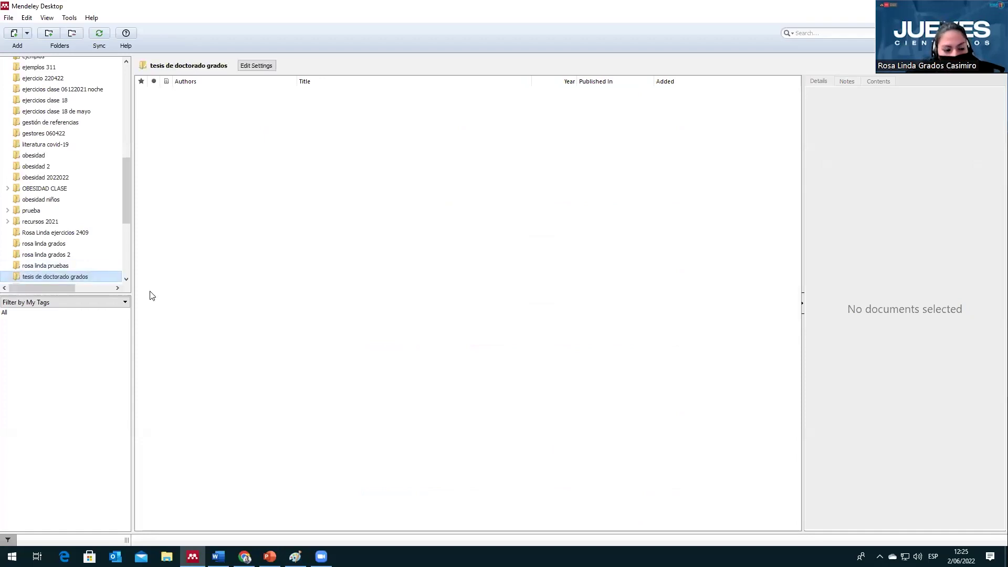
# Step: Return to the All Documents list under My Library
pyautogui.scroll(-2, 59, 260)
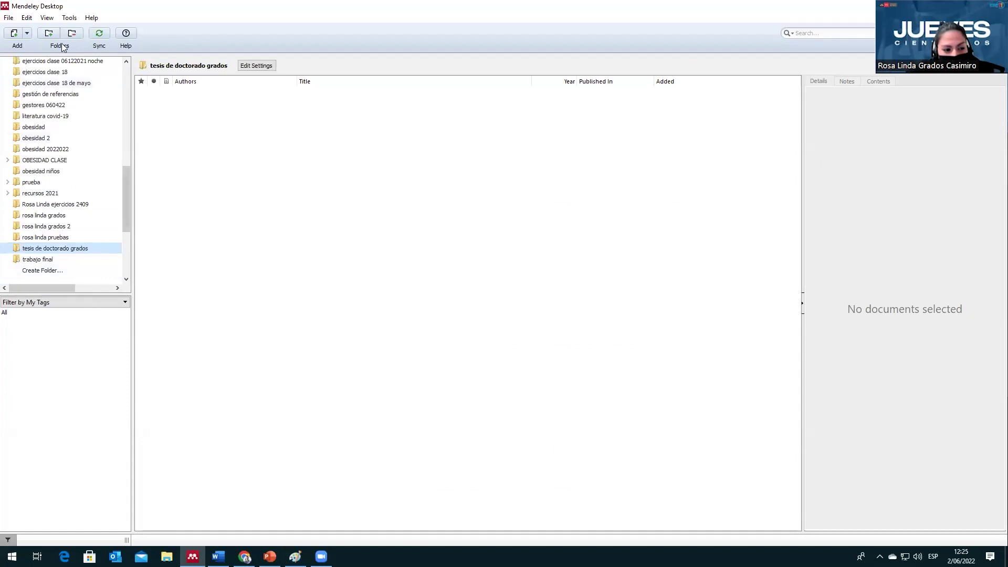
pyautogui.scroll(15, 127, 59)
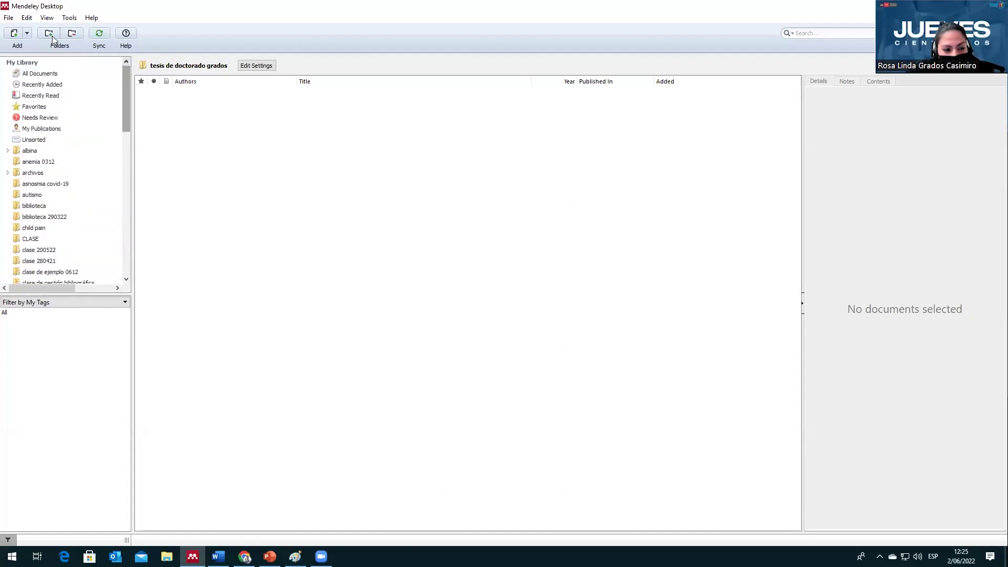
pyautogui.click(35, 64)
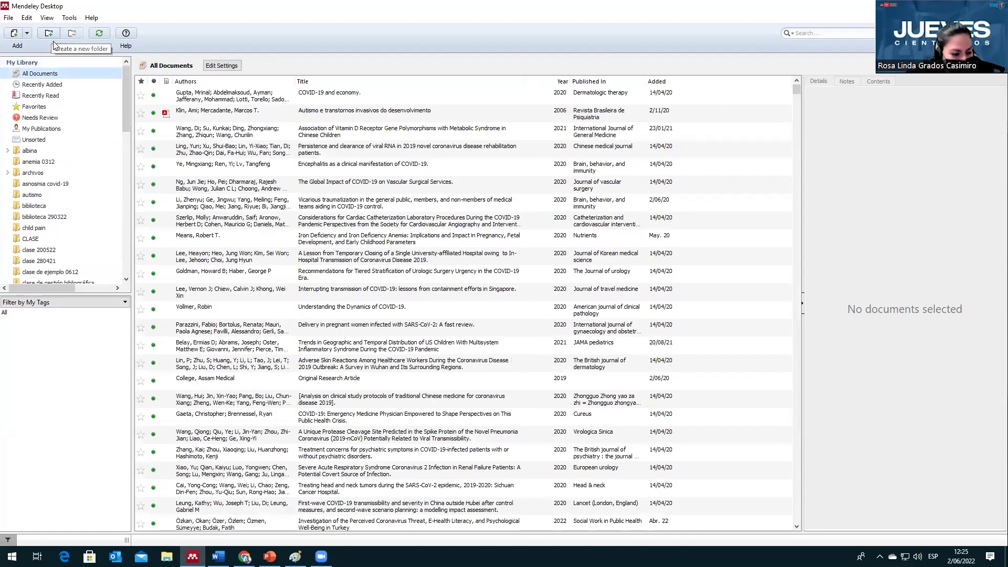
# Step: Create and select the 'tesis de maestría' folder, then restore the Mendeley window size
pyautogui.click(54, 45)
pyautogui.write('tesis de mae')
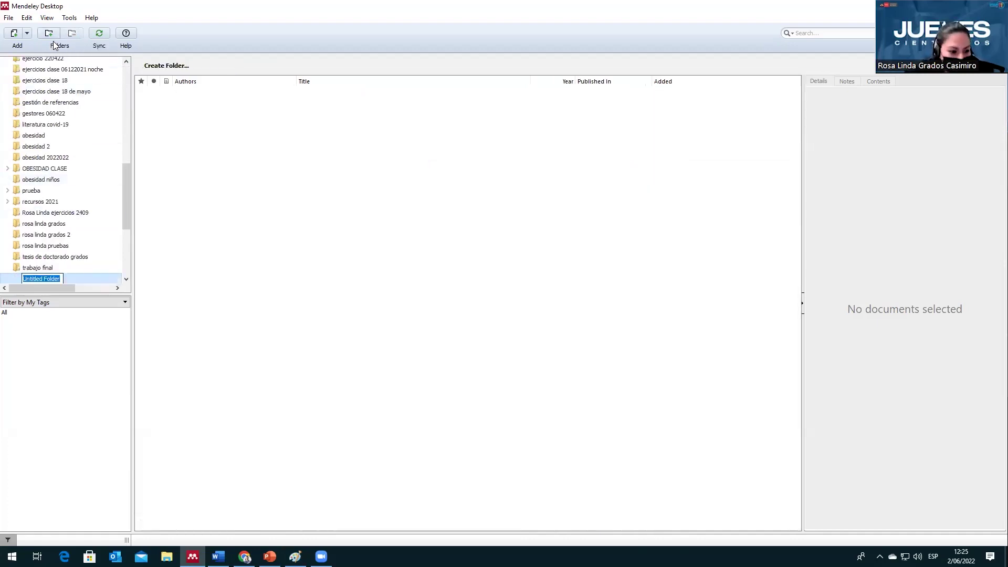
pyautogui.write('str')
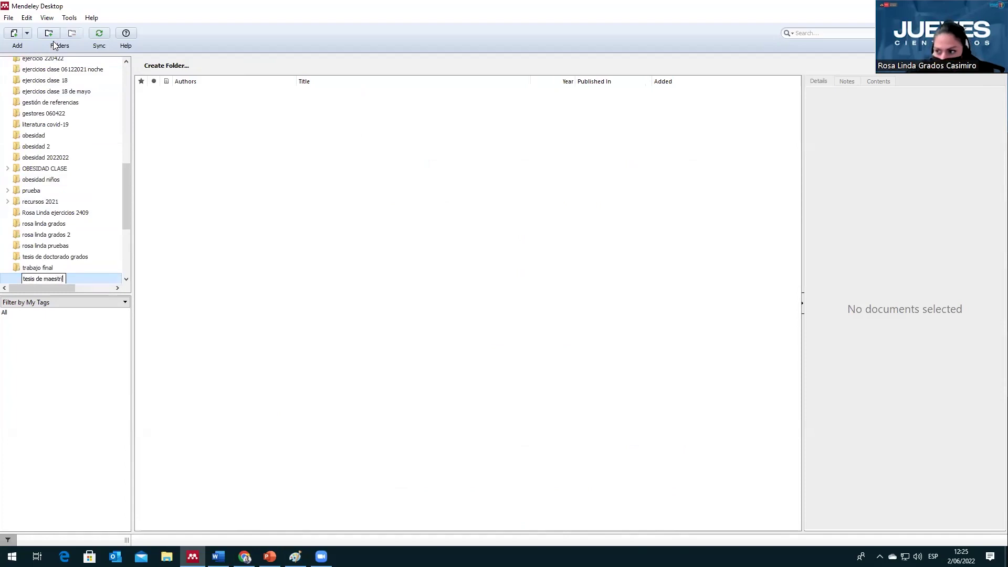
pyautogui.write('ía')
pyautogui.press('Return')
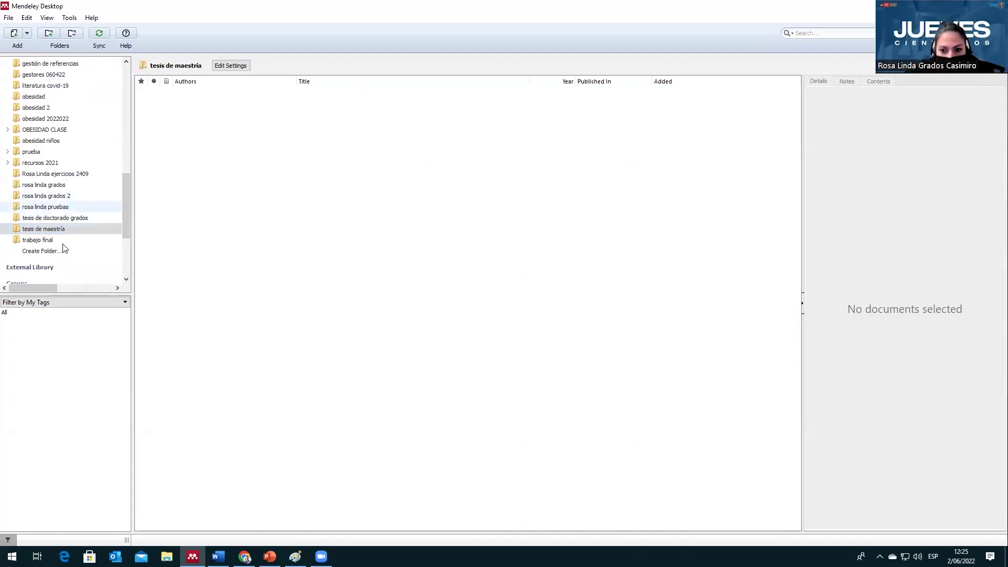
pyautogui.click(62, 243)
pyautogui.press('Up')
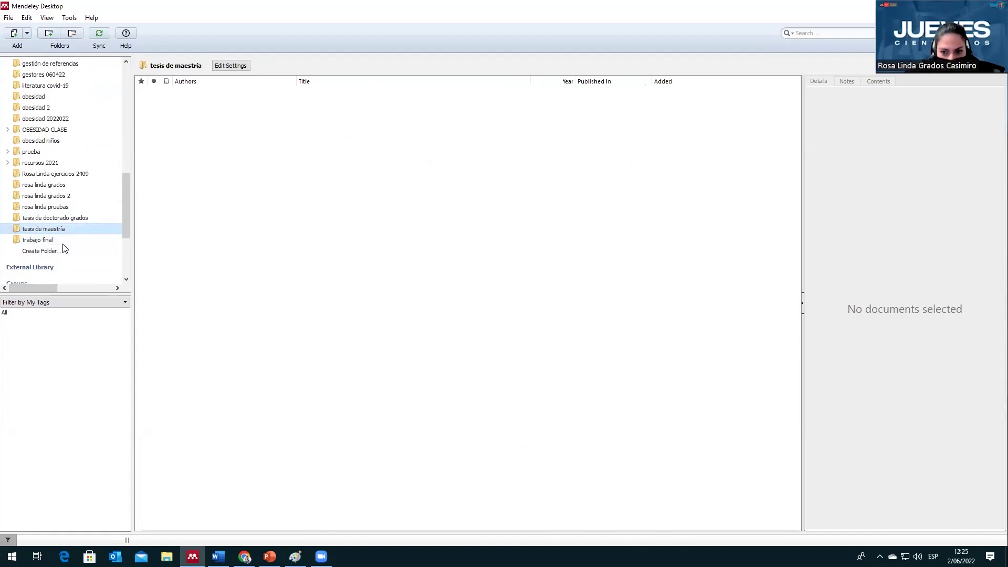
pyautogui.press('super+Down')
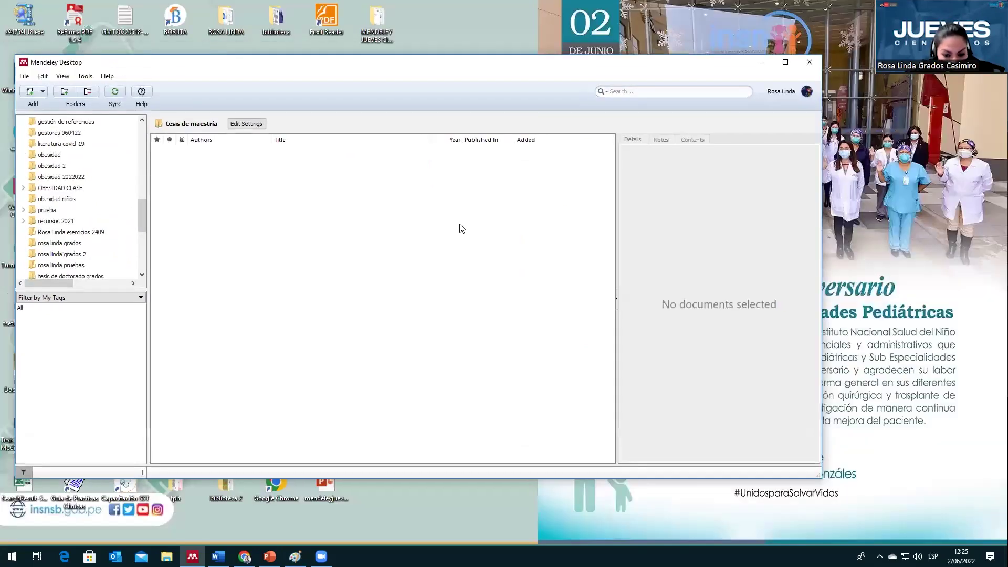
# Step: Place Mendeley beside the CARPETA DE ARTICULOS folder and drop two article PDFs into tesis de maestría
pyautogui.press('super+Right')
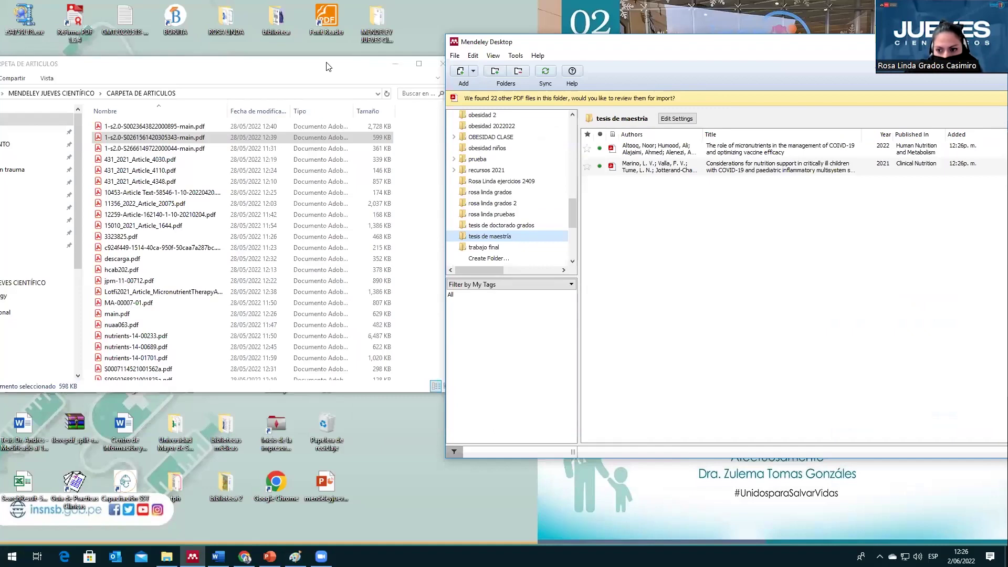
pyautogui.moveTo(326, 66); pyautogui.dragTo(379, 66)
pyautogui.click(735, 111)
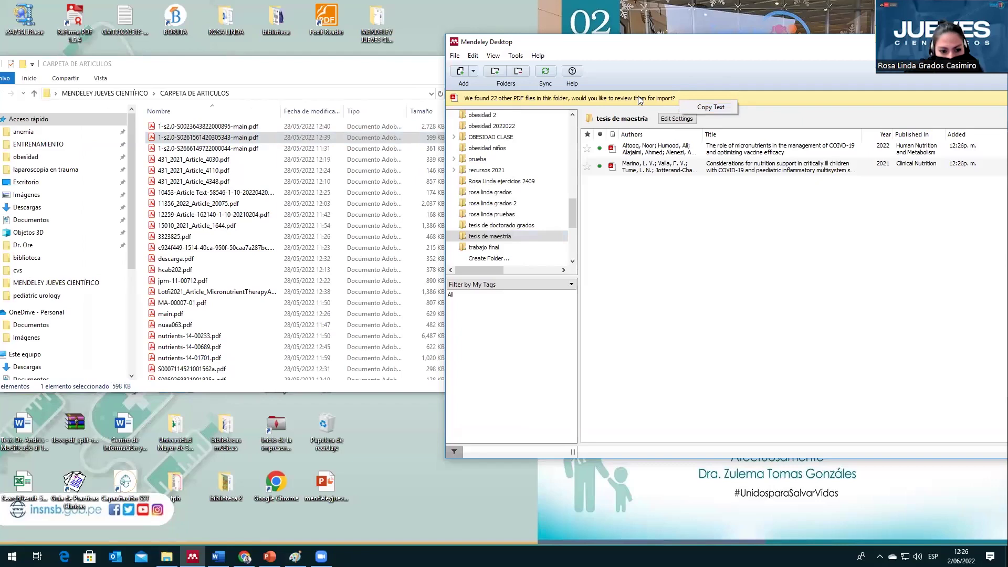
pyautogui.click(309, 196)
pyautogui.moveTo(158, 64); pyautogui.dragTo(186, 65)
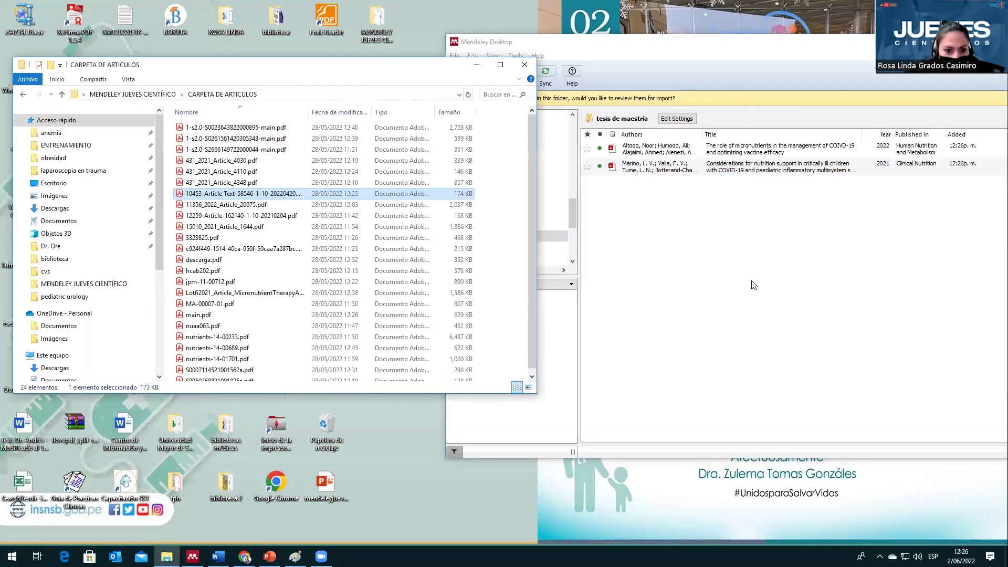
pyautogui.click(754, 285)
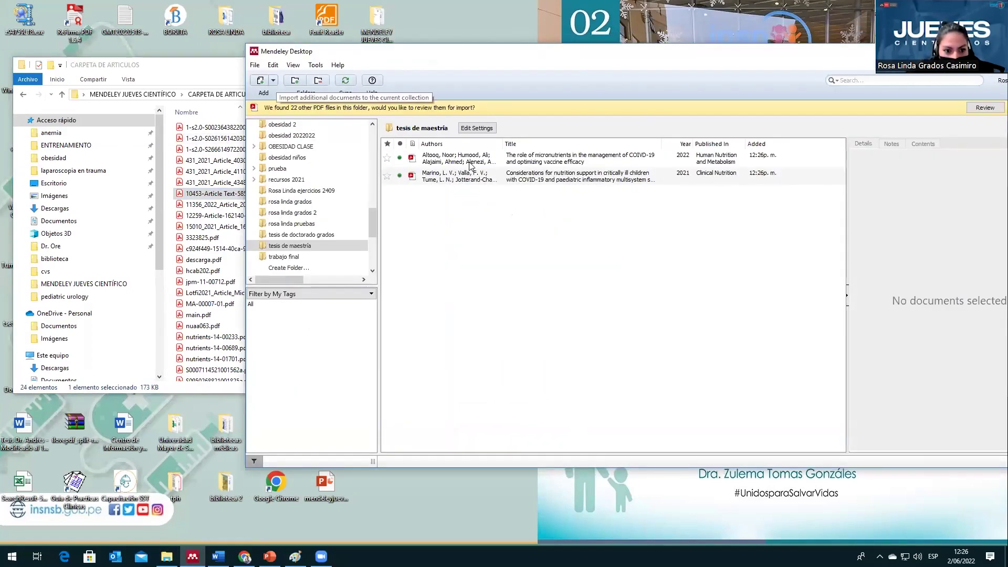
pyautogui.click(273, 80)
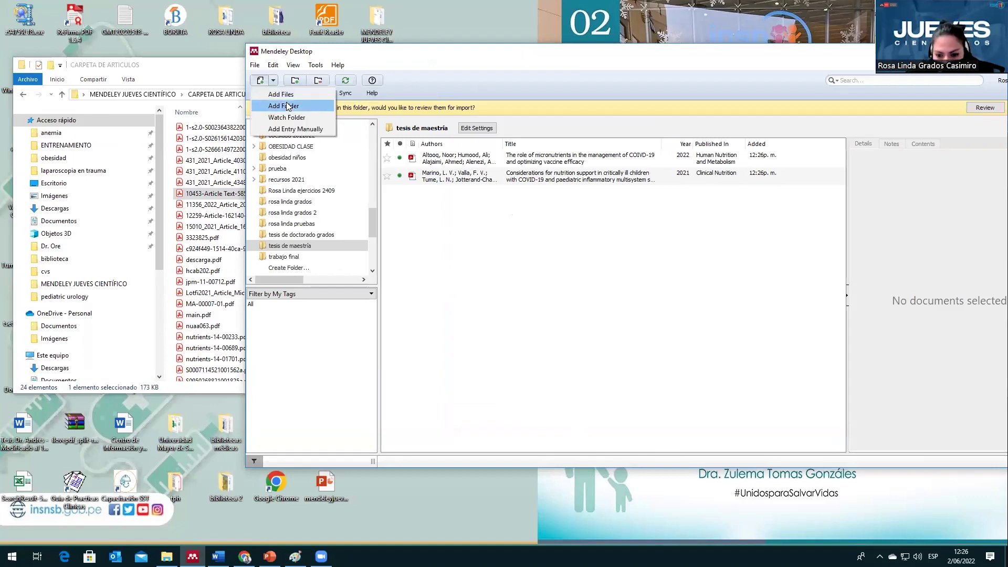
# Step: Import the Desktop's MENDELEY JUEVES CIENTÍFICO > CARPETA DE ARTICULOS folder with Add Folder
pyautogui.click(288, 106)
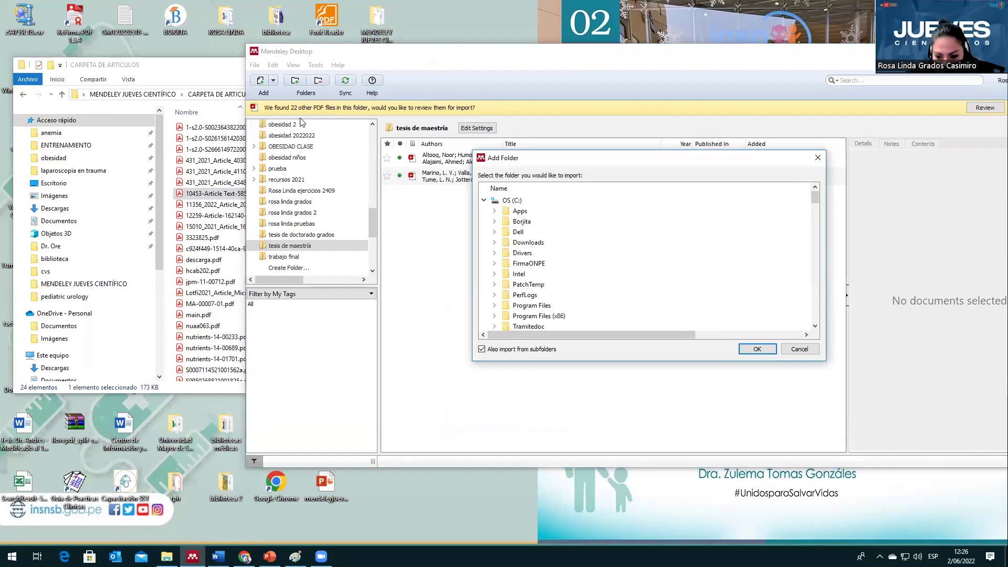
pyautogui.scroll(-10, 584, 285)
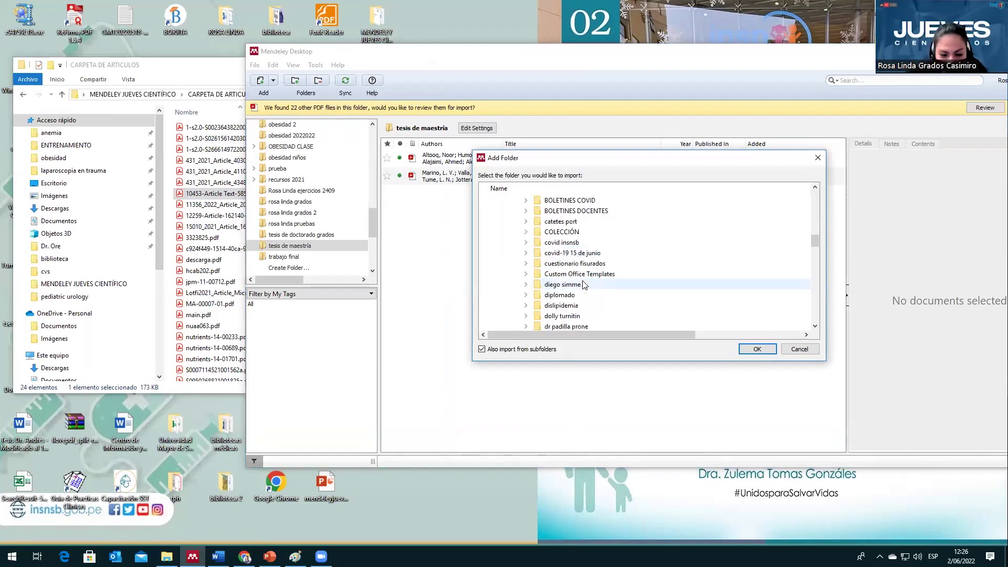
pyautogui.scroll(3, 584, 284)
pyautogui.scroll(1, 584, 284)
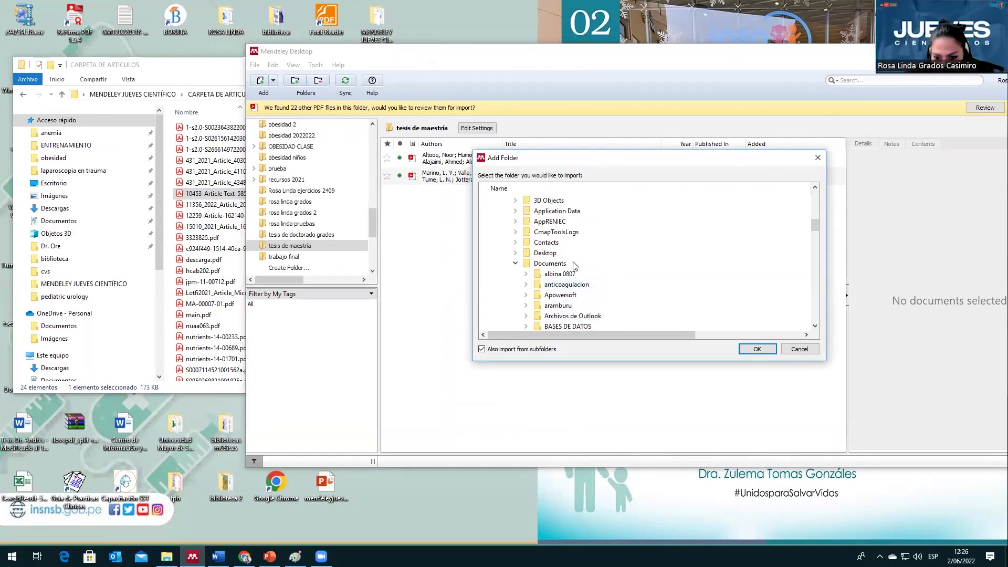
pyautogui.hotkey('alt', 'Tab')
pyautogui.hotkey('alt', 'Tab')
pyautogui.scroll(-2, 583, 278)
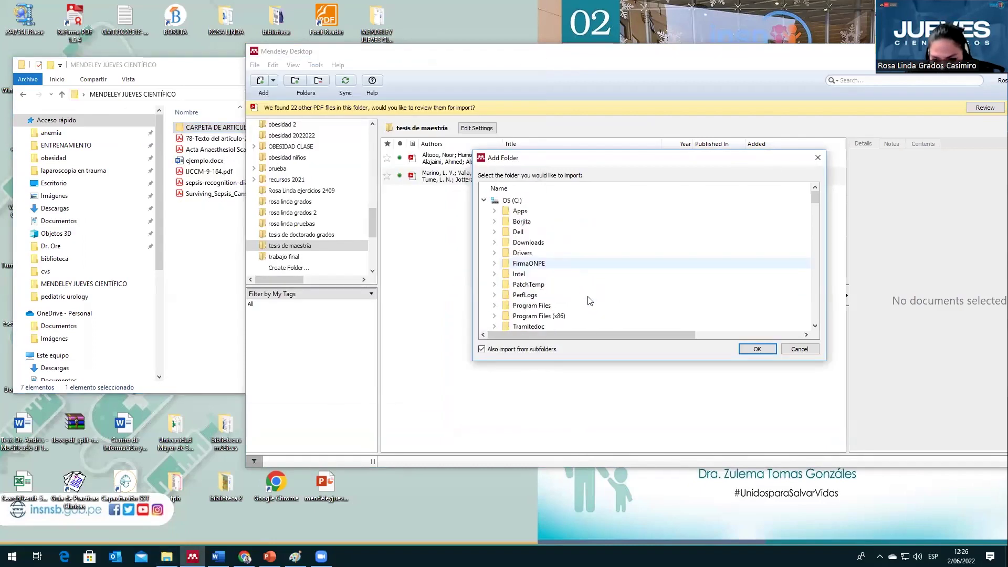
pyautogui.scroll(2, 588, 284)
pyautogui.click(515, 252)
pyautogui.scroll(-1, 592, 277)
pyautogui.scroll(-2, 592, 277)
pyautogui.doubleClick(594, 265)
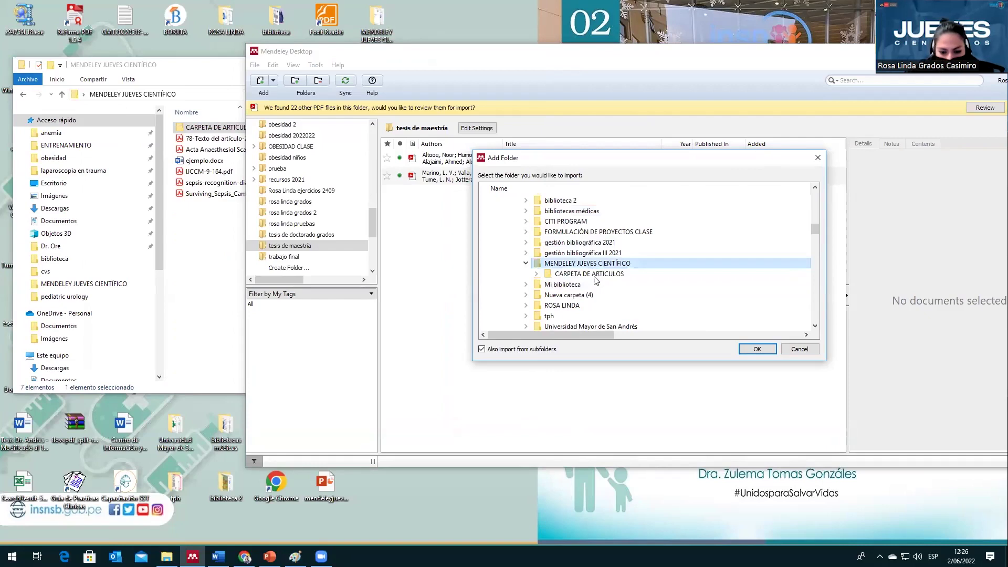
pyautogui.click(594, 275)
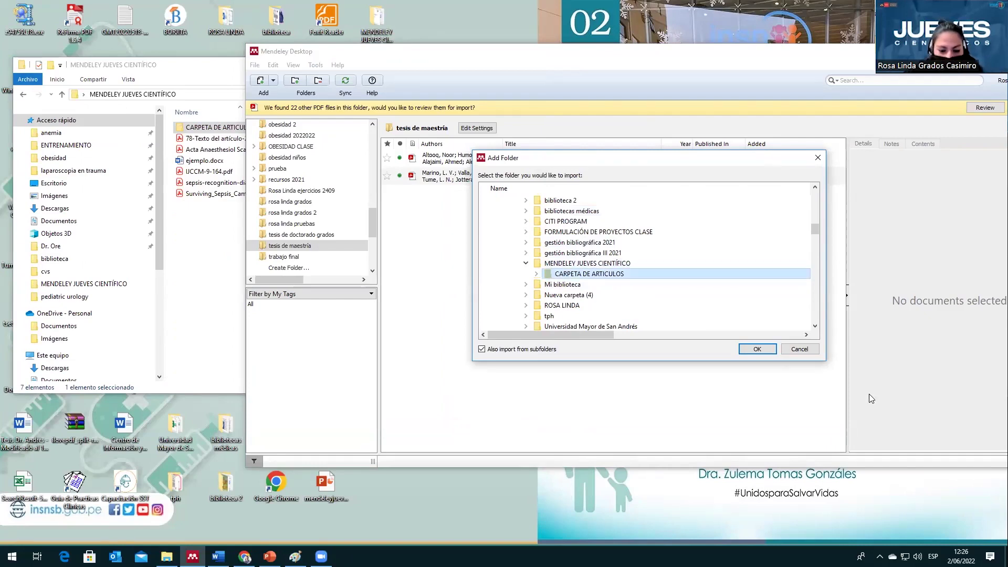
pyautogui.click(758, 349)
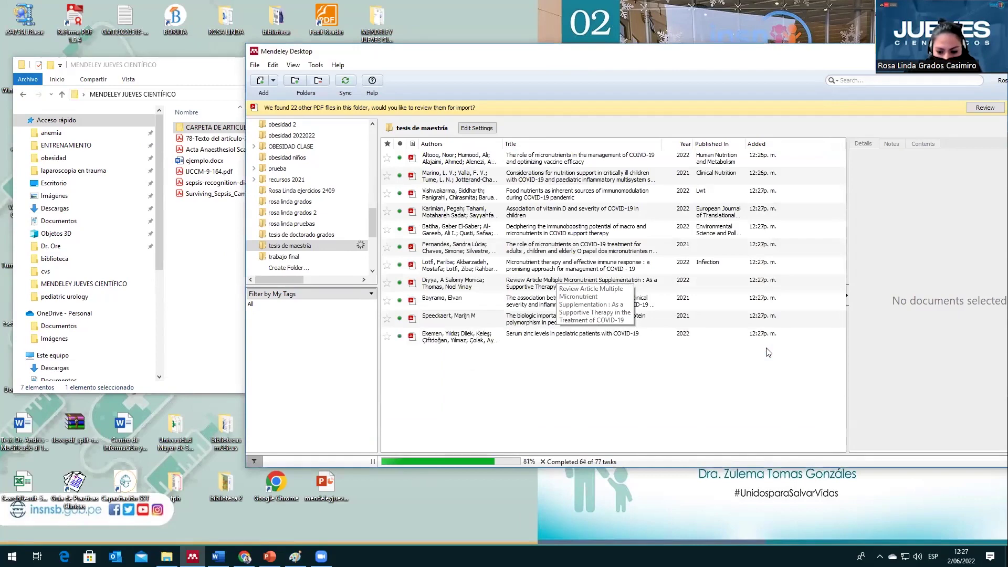
# Step: Select all 18 references in tesis de maestría and move the window fully on screen
pyautogui.hotkey('ctrl', 'a')
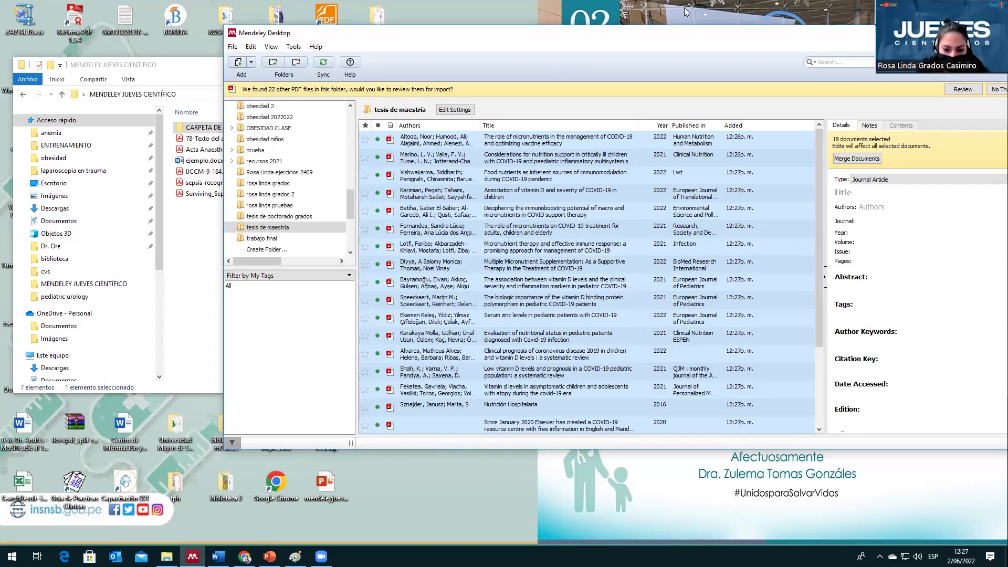
pyautogui.moveTo(704, 46); pyautogui.dragTo(657, 48)
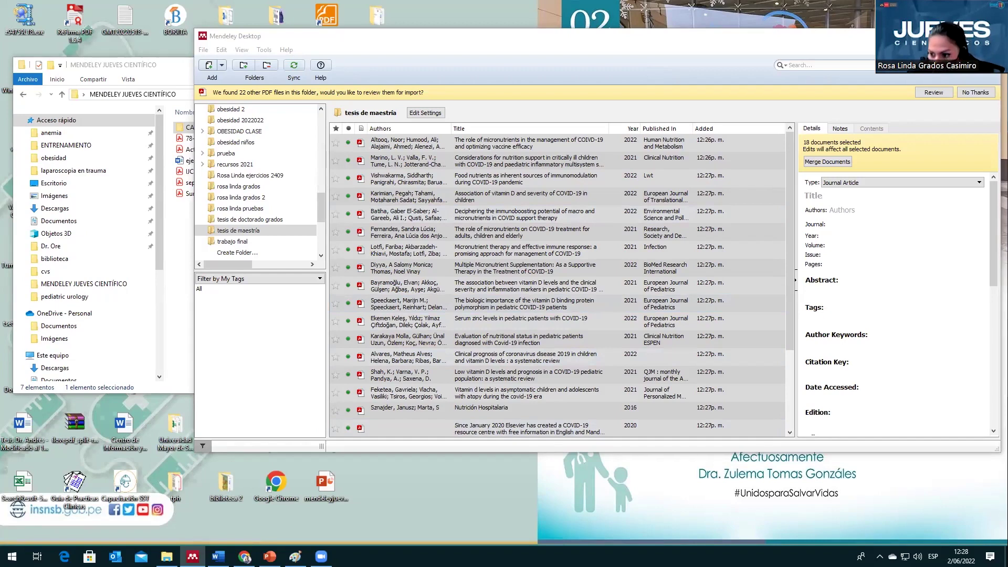
pyautogui.click(713, 52)
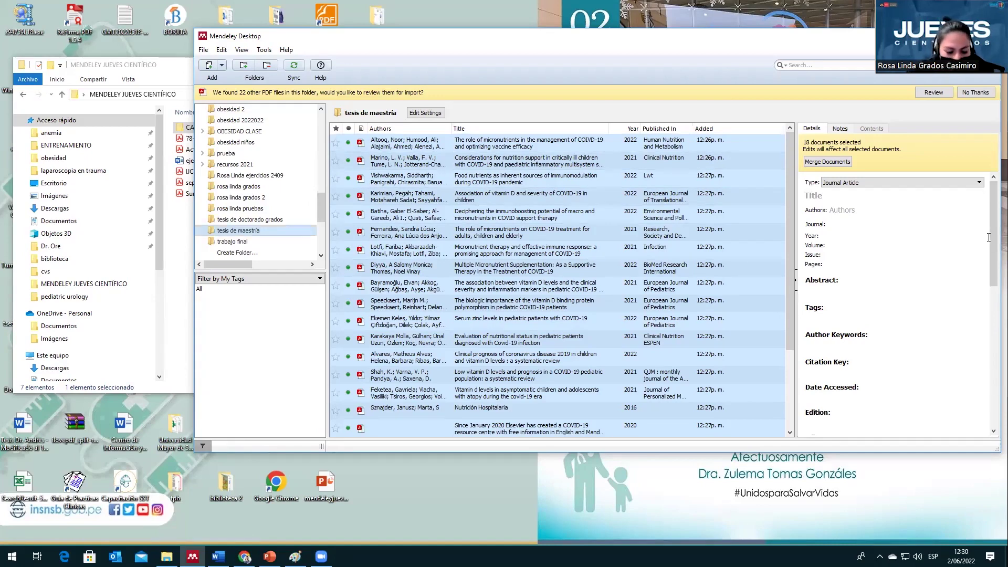
pyautogui.scroll(-1, 316, 212)
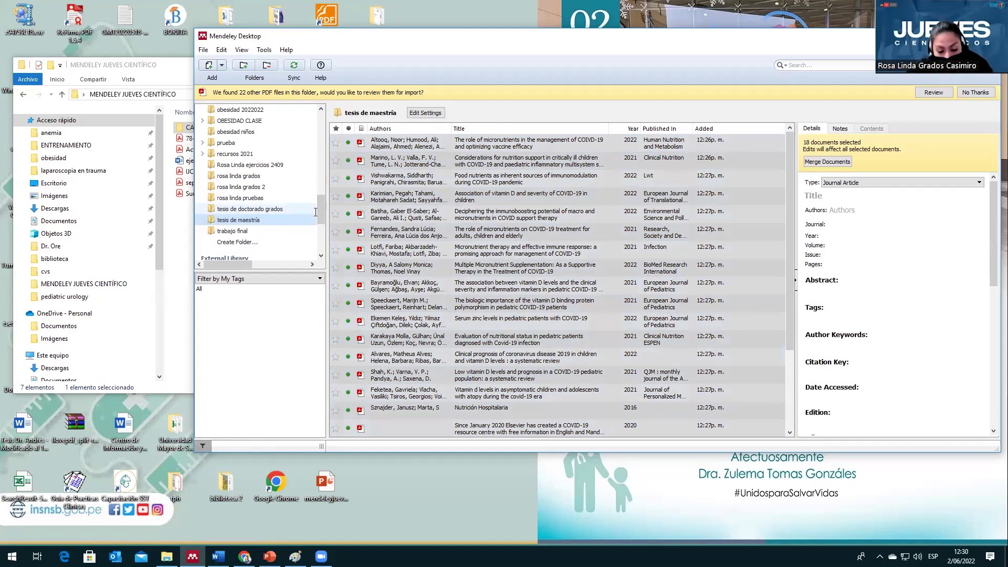
pyautogui.scroll(-1, 634, 262)
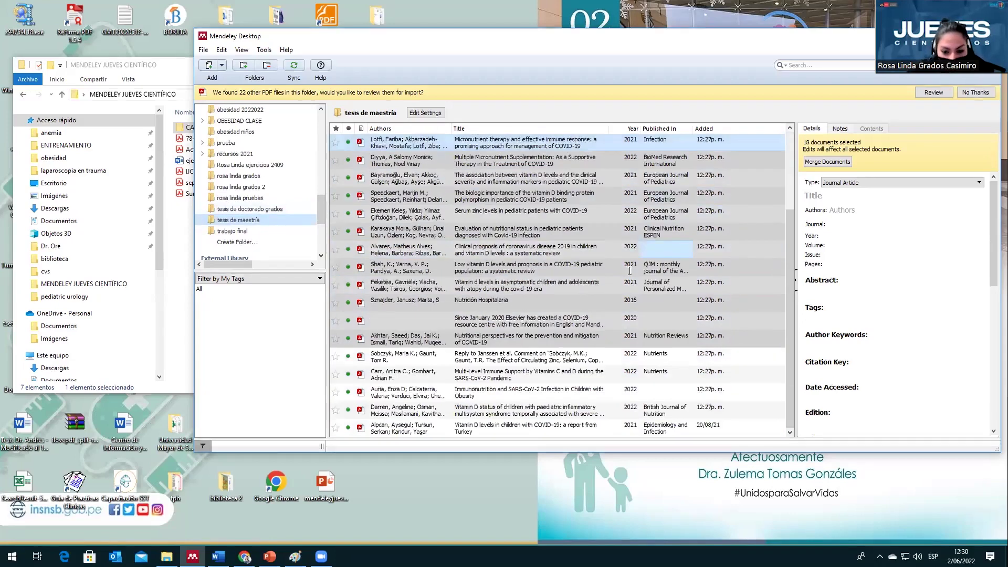
pyautogui.scroll(-1, 611, 300)
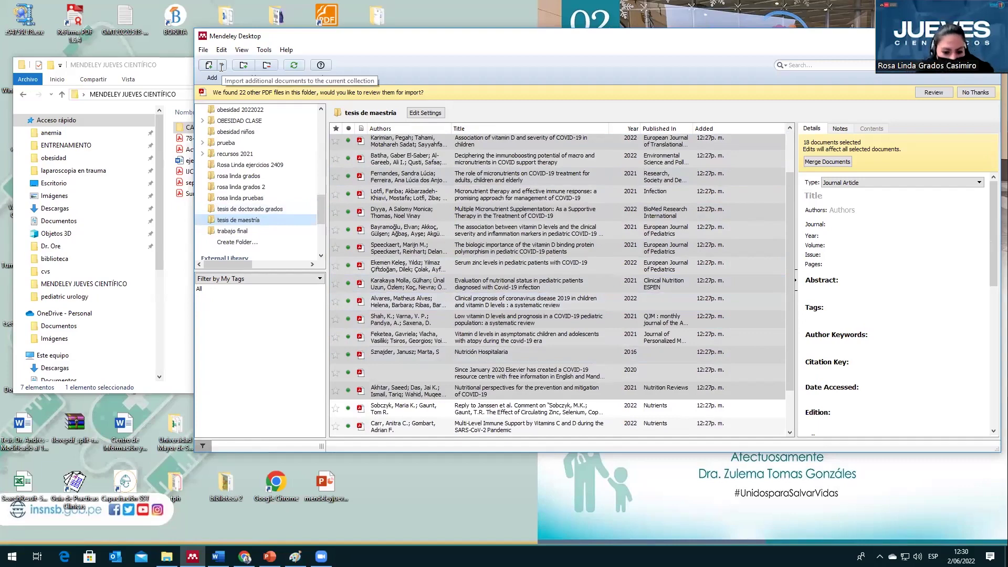
pyautogui.scroll(1, 550, 272)
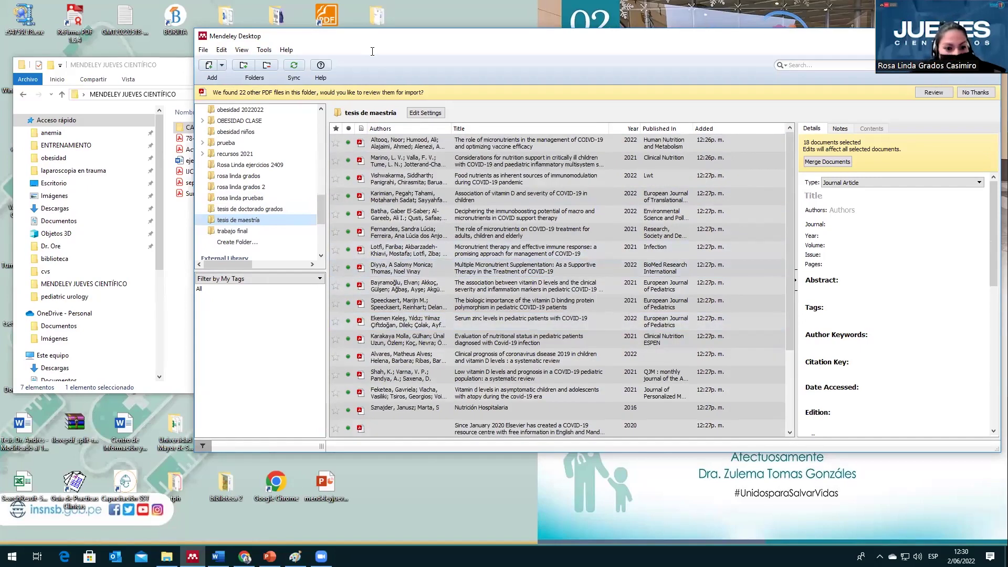
# Step: Open the Citation Styles manager from View > Citation Style > More Styles
pyautogui.click(242, 49)
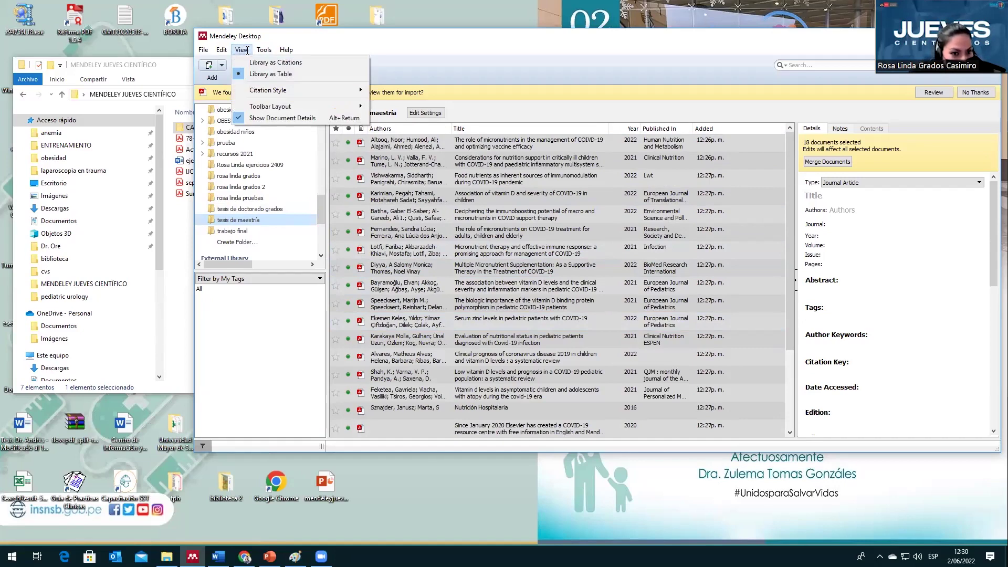
pyautogui.moveTo(286, 89)
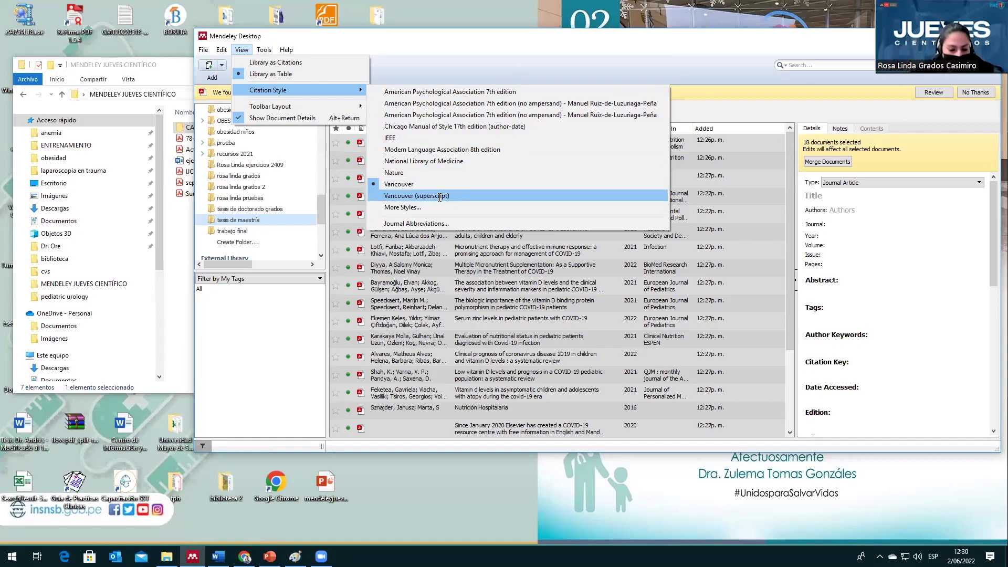
pyautogui.click(440, 197)
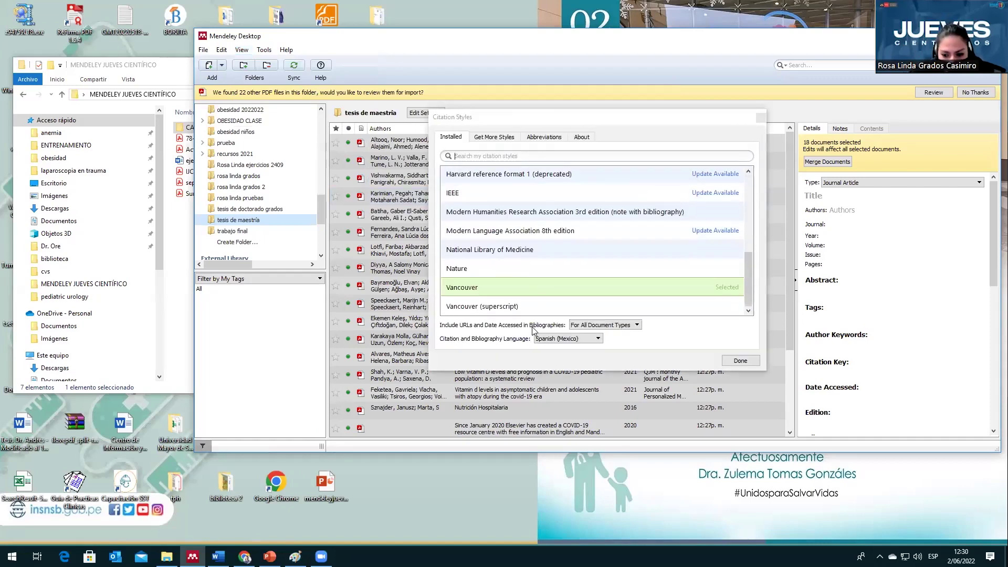
# Step: Switch the Vancouver citation and bibliography language to English (US), then close Citation Styles
pyautogui.click(503, 141)
pyautogui.click(447, 137)
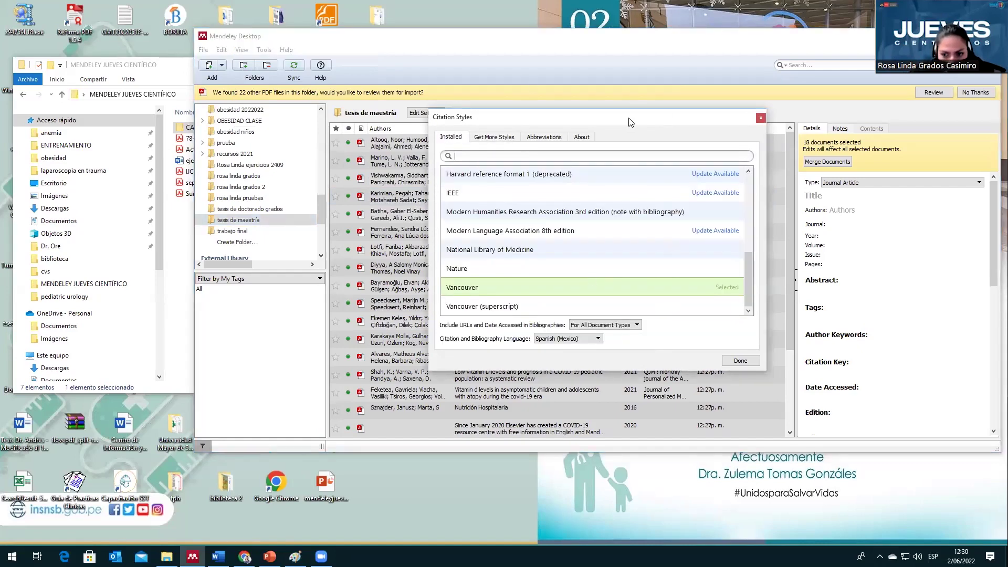
pyautogui.moveTo(633, 120); pyautogui.dragTo(531, 83)
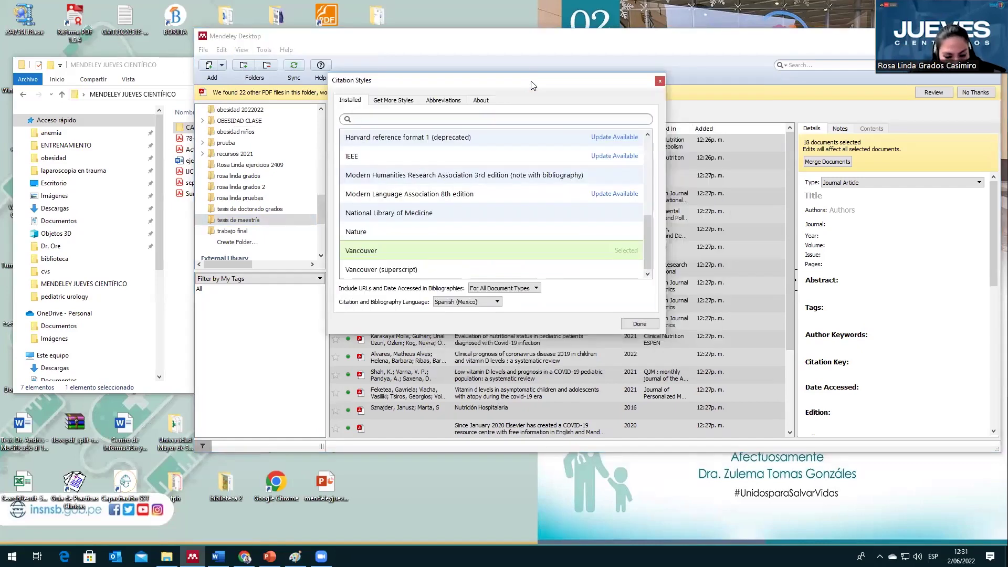
pyautogui.click(478, 304)
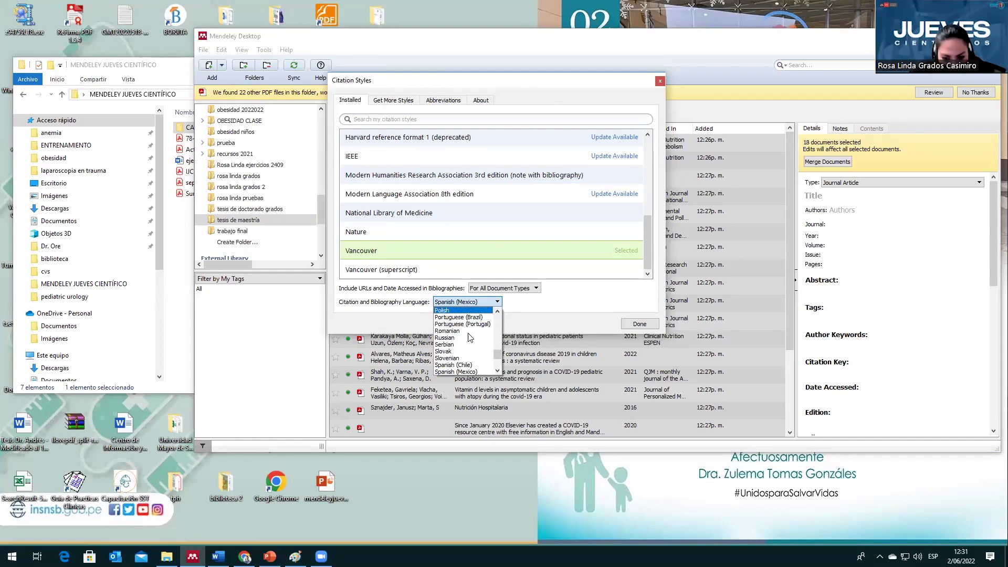
pyautogui.press('Down')
pyautogui.press('Down')
pyautogui.scroll(1, 470, 337)
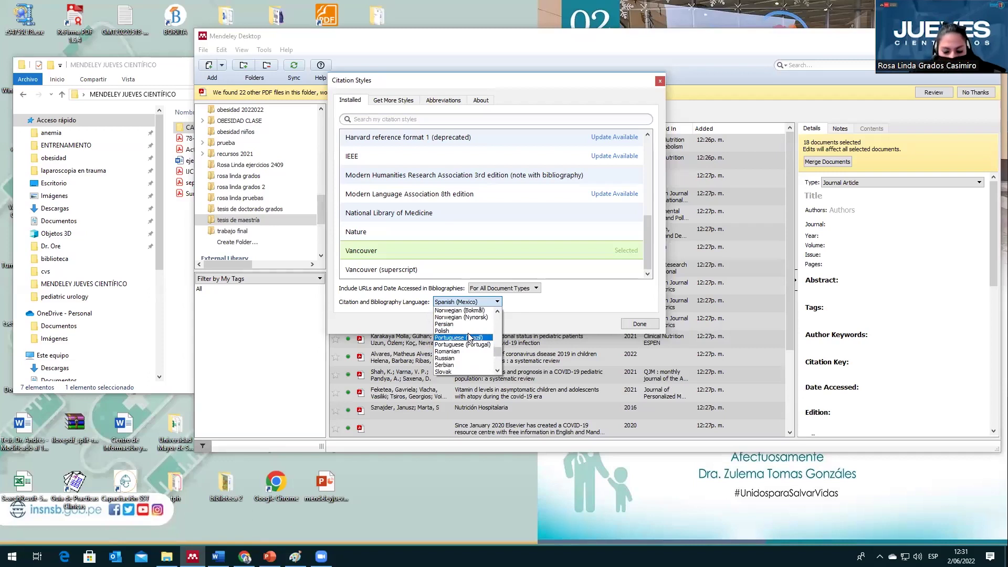
pyautogui.scroll(7, 470, 337)
pyautogui.press('Up')
pyautogui.press('Return')
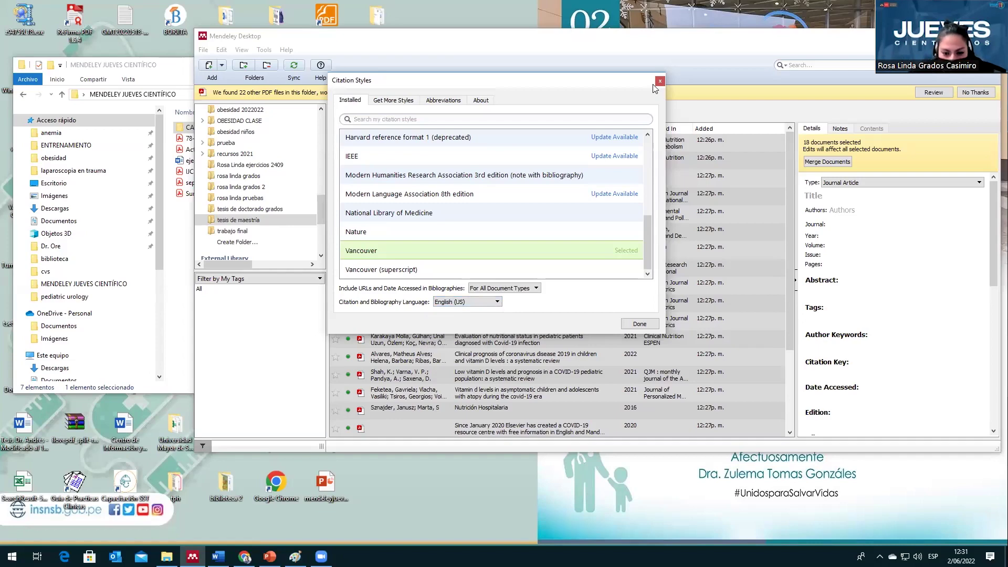
pyautogui.click(660, 81)
# Step: Restore down the Word ejemplo.docx window and bring Mendeley Desktop back in front of it
pyautogui.hotkey('alt', 'Tab')
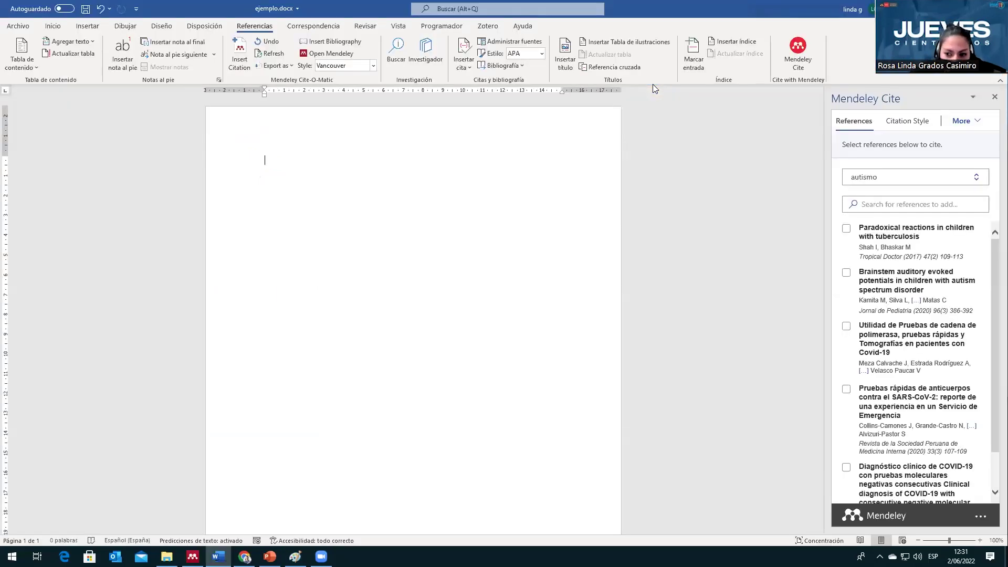
pyautogui.press('super+Down')
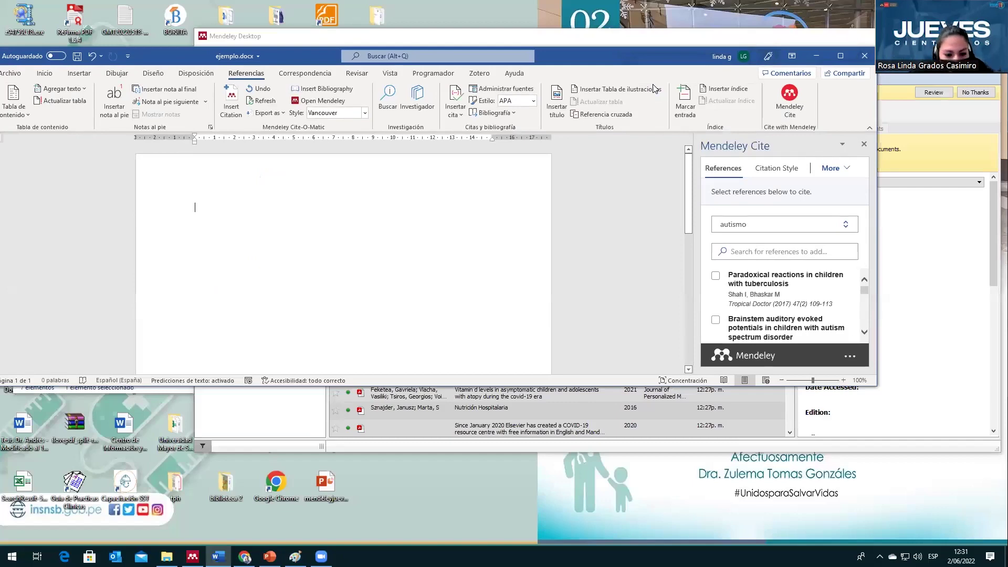
pyautogui.hotkey('alt', 'Tab')
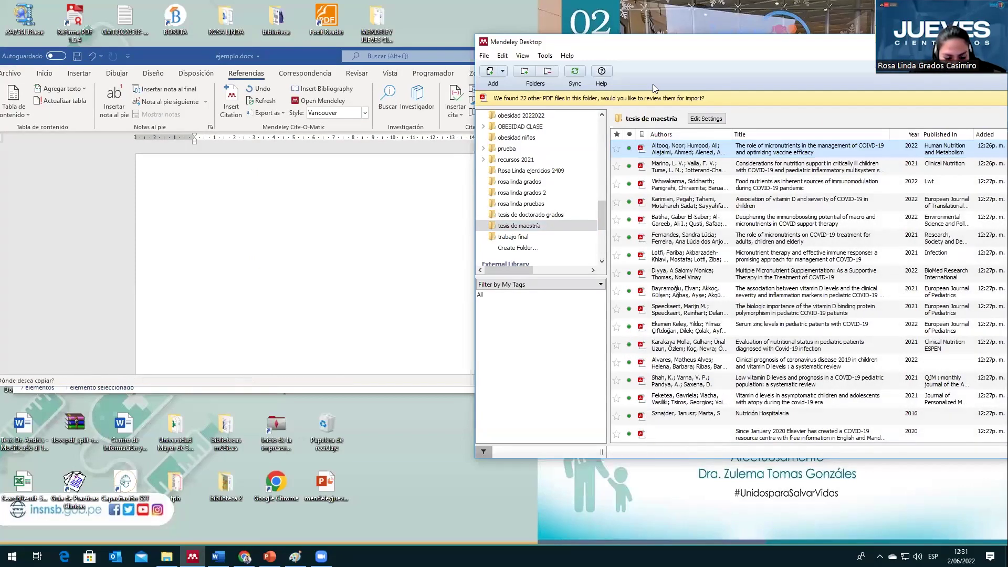
# Step: Paste the Altooq reference into ejemplo.docx and remove its leading '1.' number
pyautogui.click(423, 183)
pyautogui.write('1.\tAltooq N, Humood A, Alajaimi A, Alenezi AF, Janahi M, AlHaj O, et al. The role of micronutrients in the management of COIVD-19 and optimizing vaccine efficacy. Hum Nutr Metab [Internet]. 2022;27:200141. Available from: https://doi.org/10.1016/j.hnm.2022.200141')
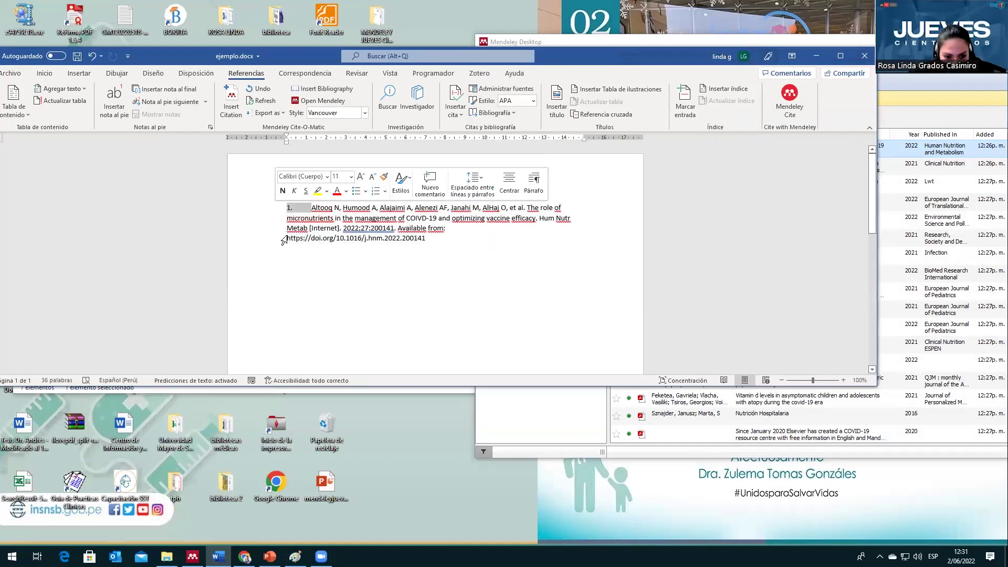
pyautogui.press('BackSpace')
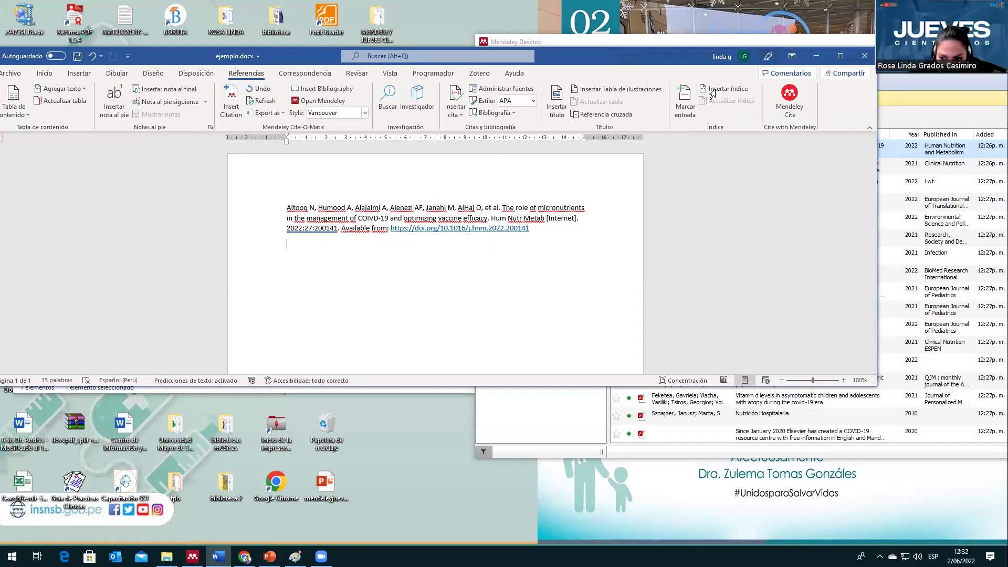
# Step: Copy the Marino reference from Mendeley and paste it below the Altooq reference
pyautogui.hotkey('alt', 'Tab')
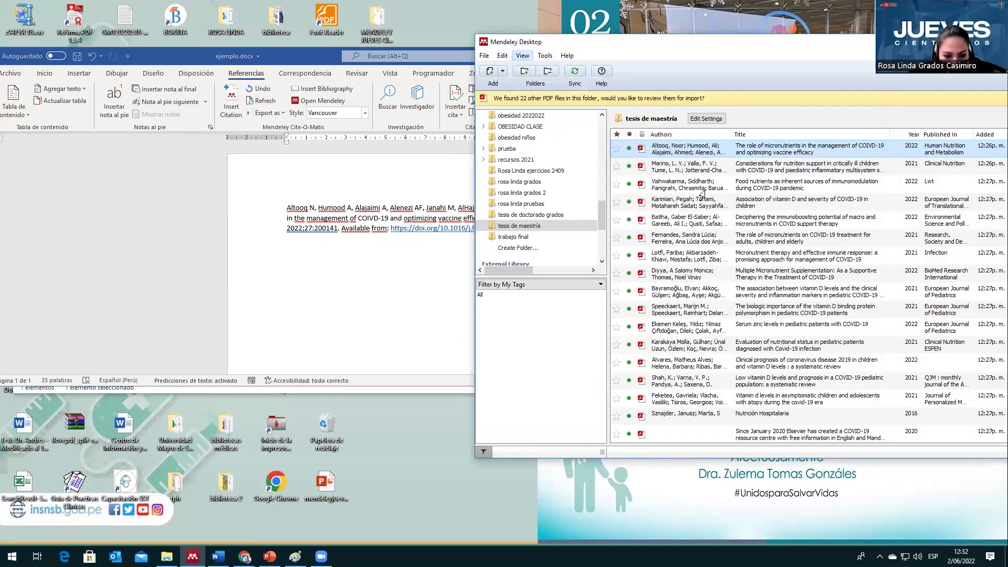
pyautogui.press('Down')
pyautogui.press('Escape')
pyautogui.press('Down')
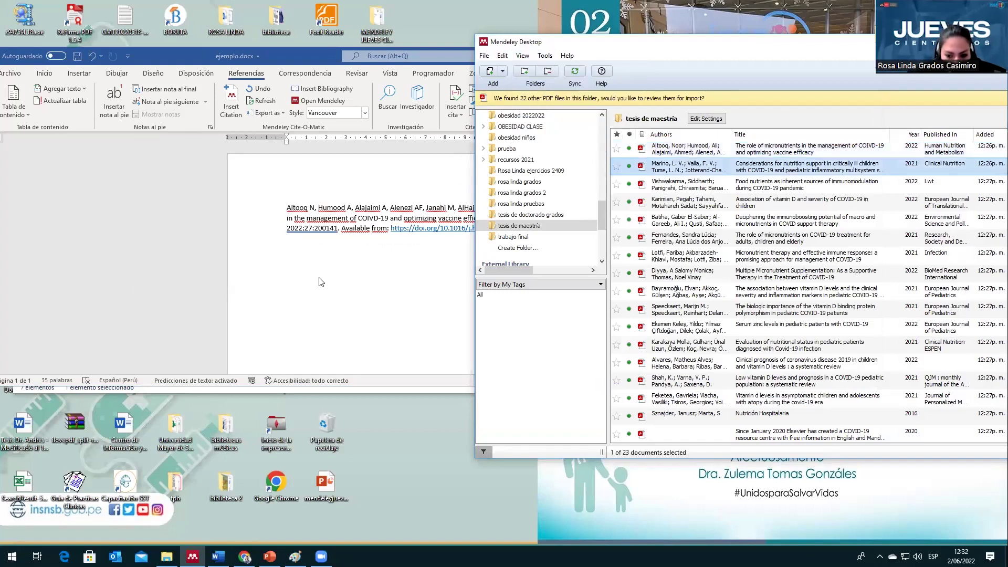
pyautogui.hotkey('ctrl', 'c')
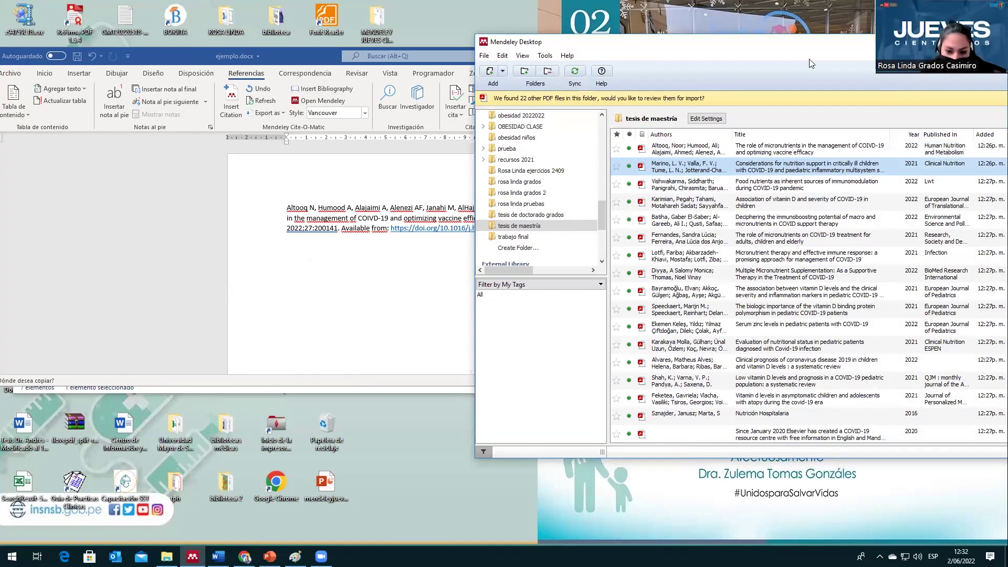
pyautogui.hotkey('alt', 'Tab')
pyautogui.hotkey('ctrl', 'v')
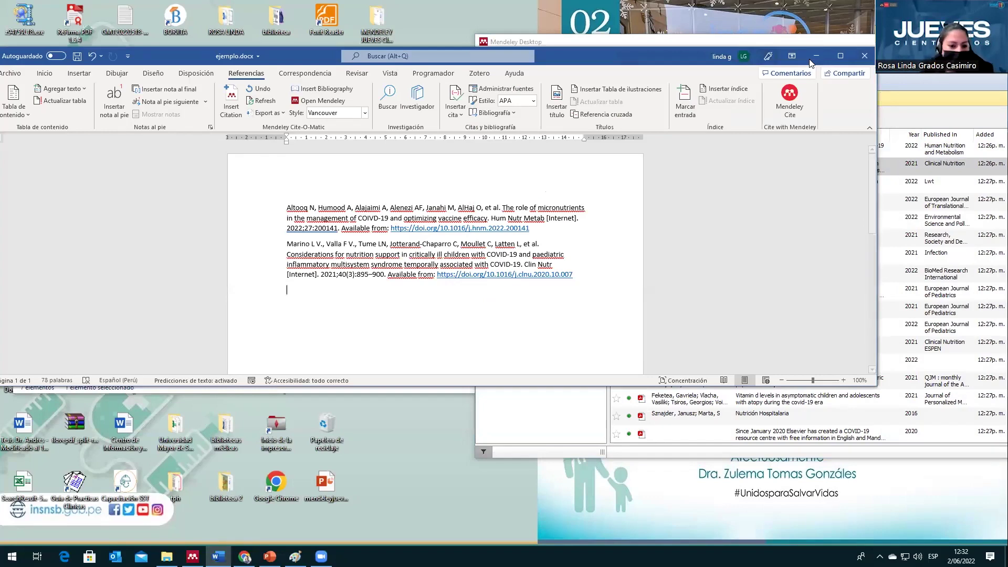
# Step: Minimize Word, shift the Mendeley window left and select the Marino record
pyautogui.click(815, 57)
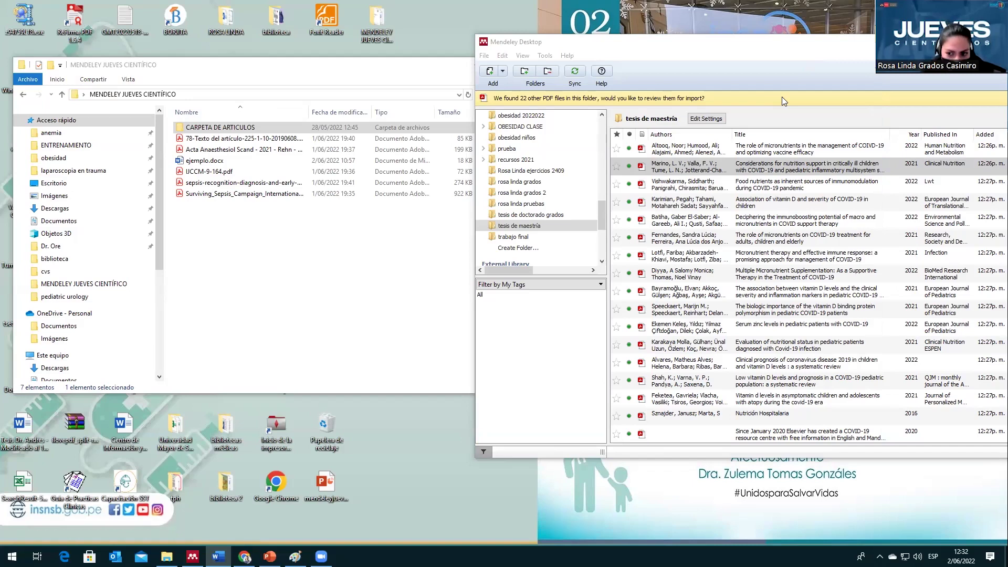
pyautogui.moveTo(741, 47); pyautogui.dragTo(609, 51)
pyautogui.click(587, 173)
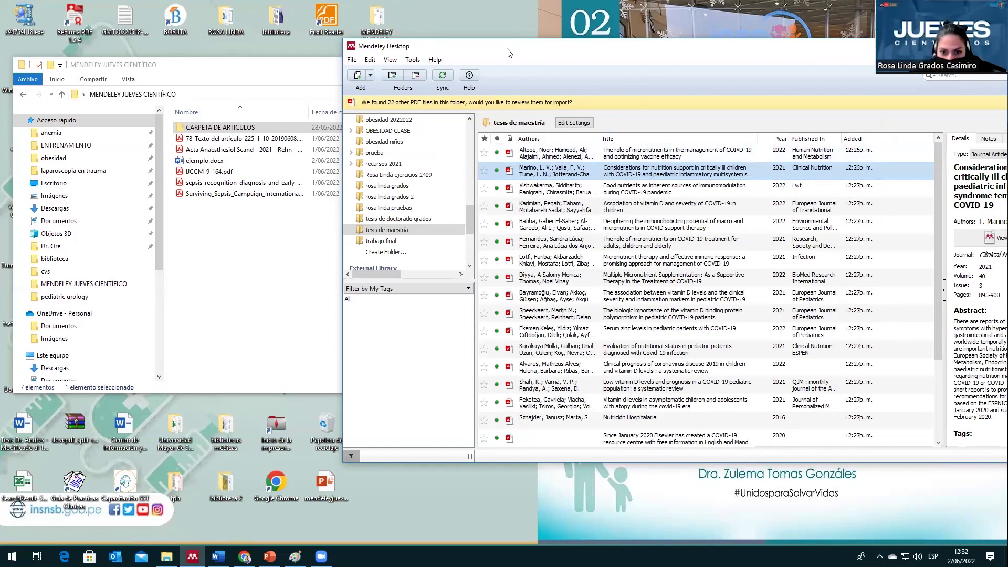
# Step: Minimize File Explorer and maximize Mendeley Desktop to show the Marino2021 record fully
pyautogui.moveTo(506, 53); pyautogui.dragTo(442, 58)
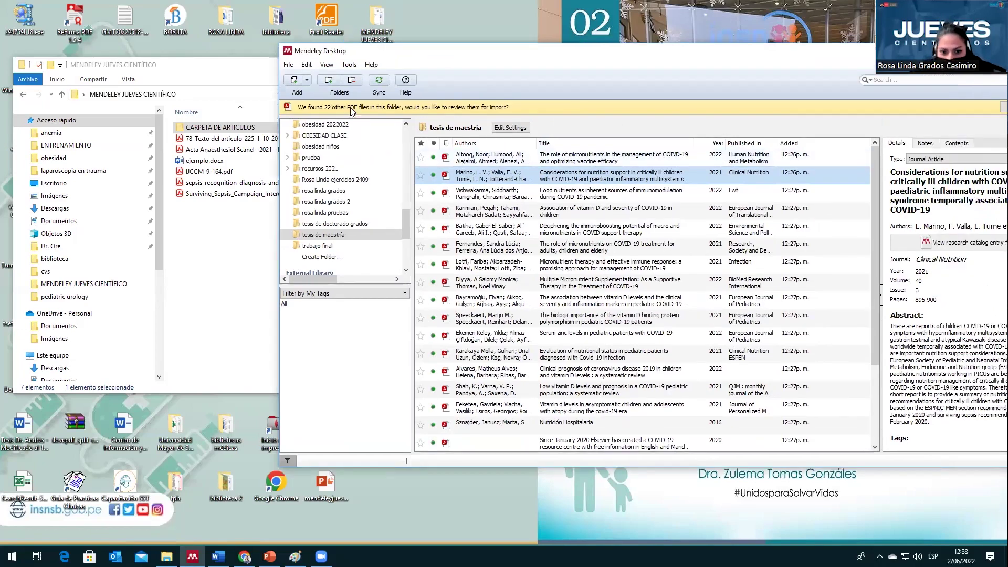
pyautogui.click(256, 71)
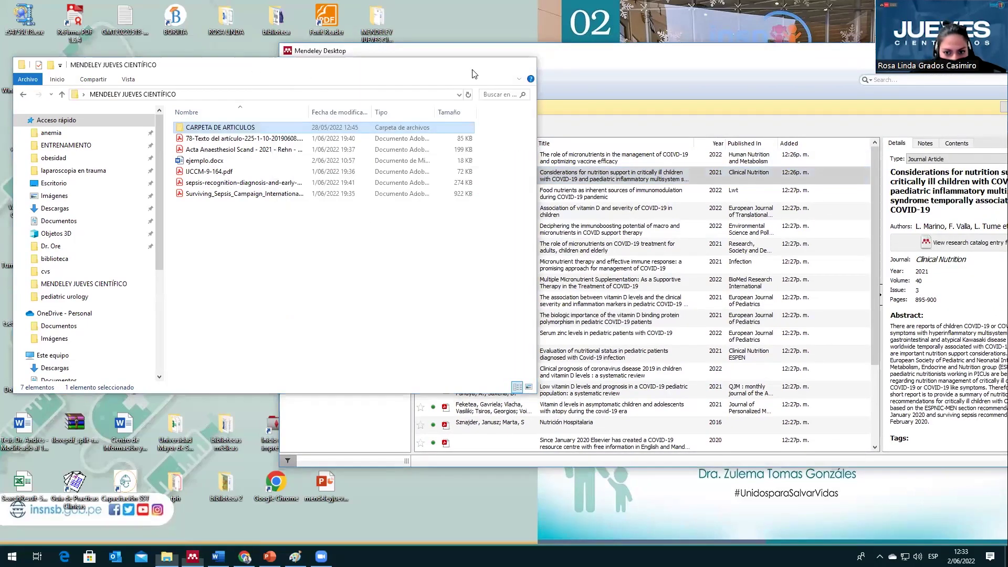
pyautogui.click(473, 65)
pyautogui.moveTo(684, 59); pyautogui.dragTo(517, 56)
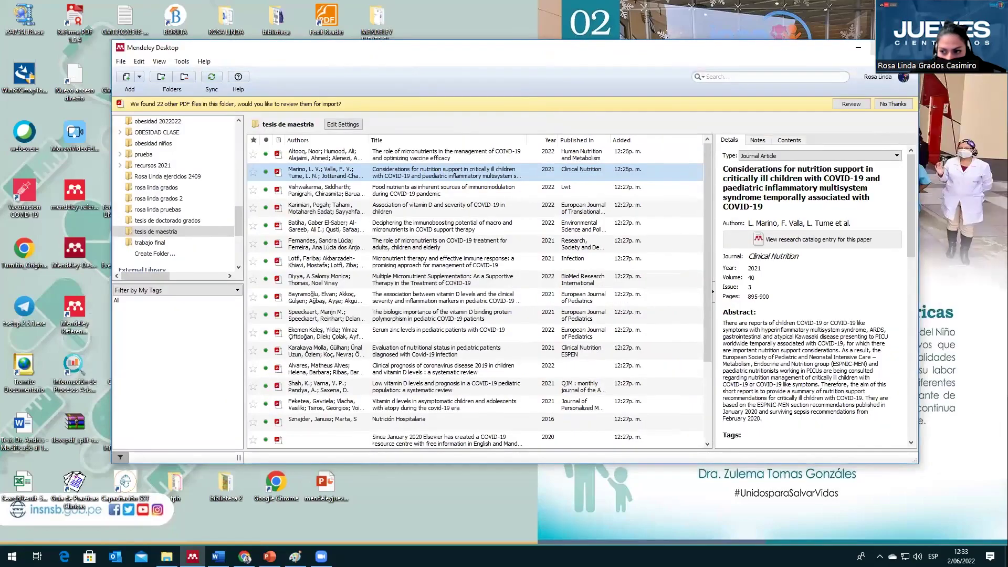
pyautogui.click(883, 47)
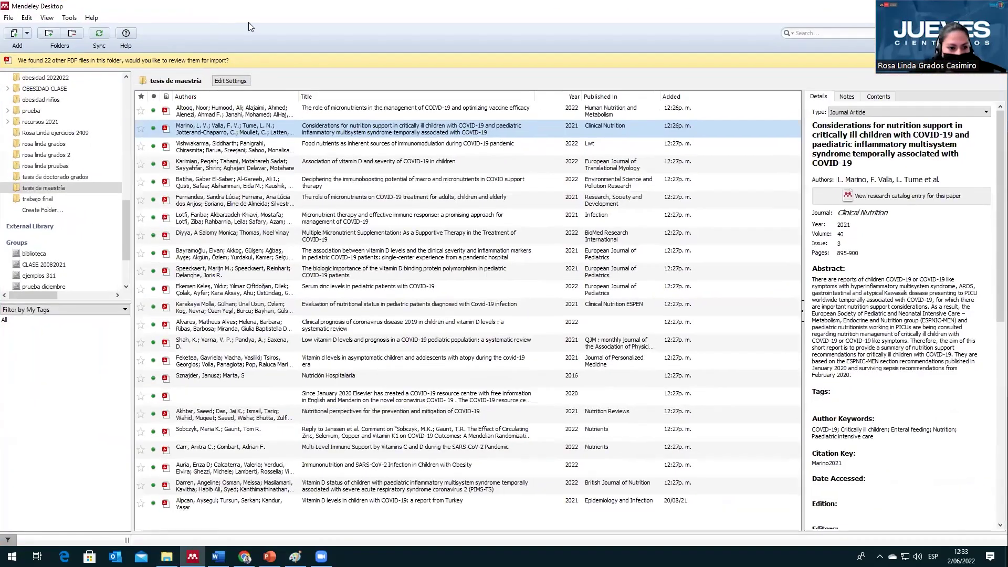
pyautogui.click(10, 20)
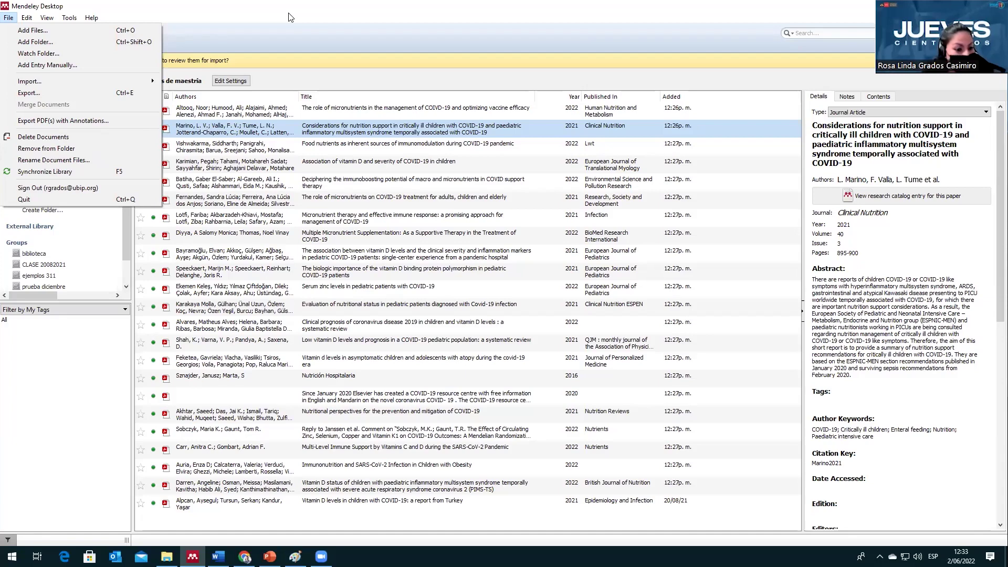
pyautogui.click(288, 17)
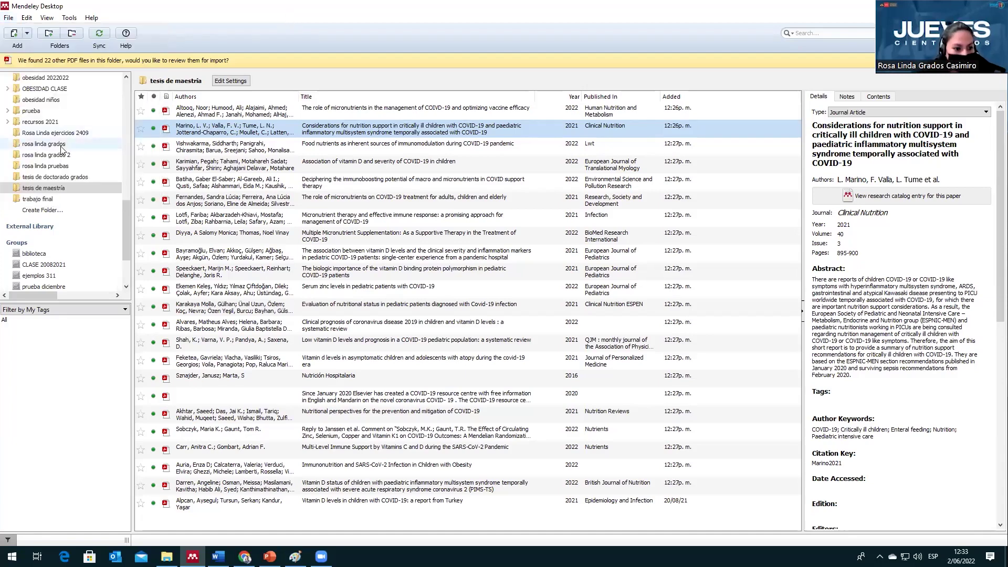
pyautogui.click(49, 143)
# Step: Reopen the 'tesis de maestría' folder and look through the Edit and View menus
pyautogui.scroll(6, 67, 122)
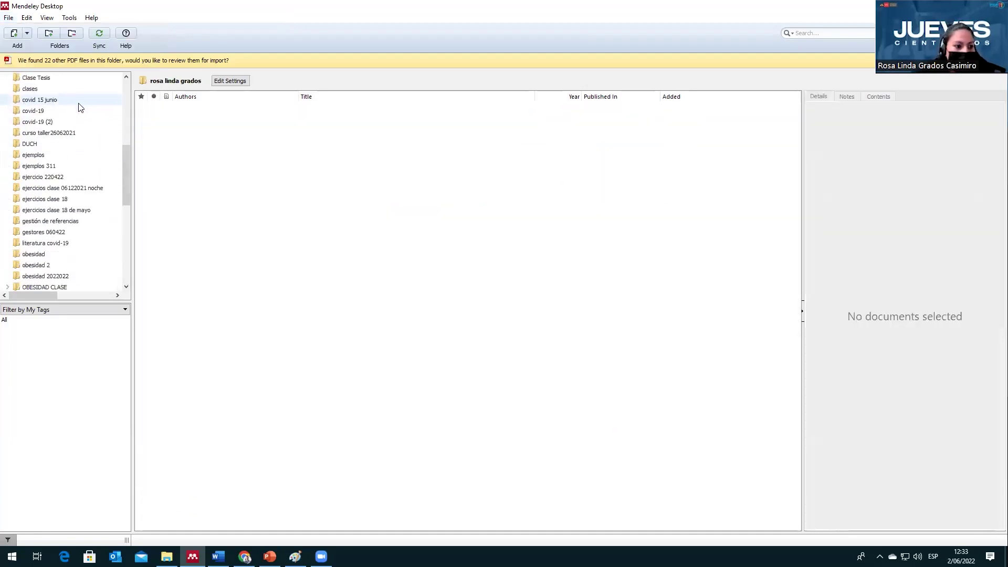
pyautogui.scroll(-3, 81, 195)
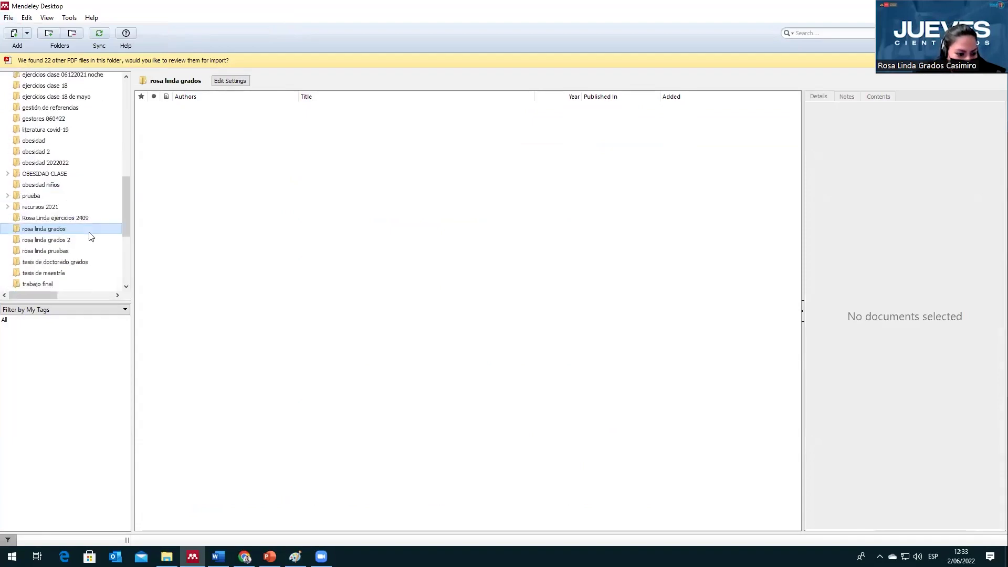
pyautogui.click(71, 273)
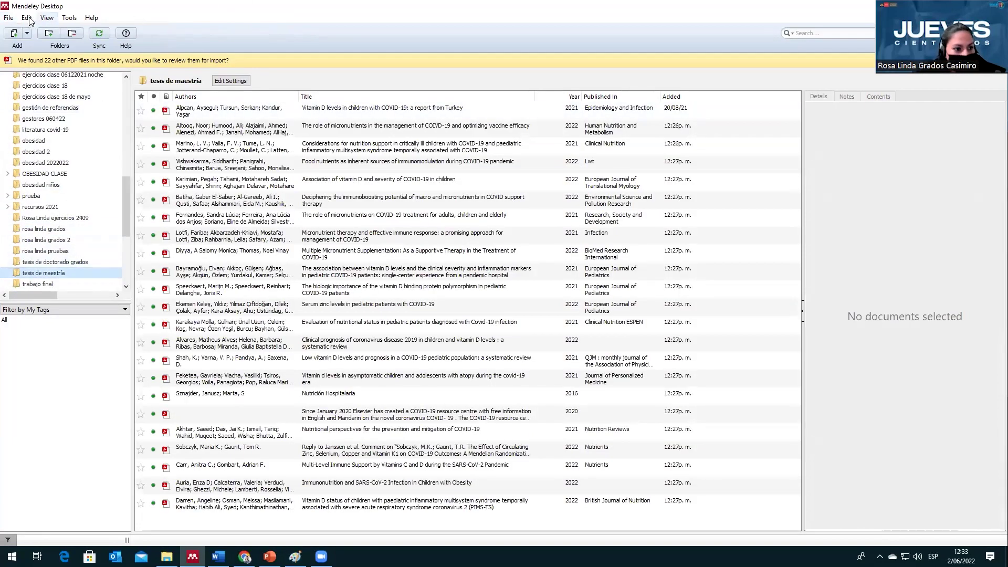
pyautogui.click(27, 18)
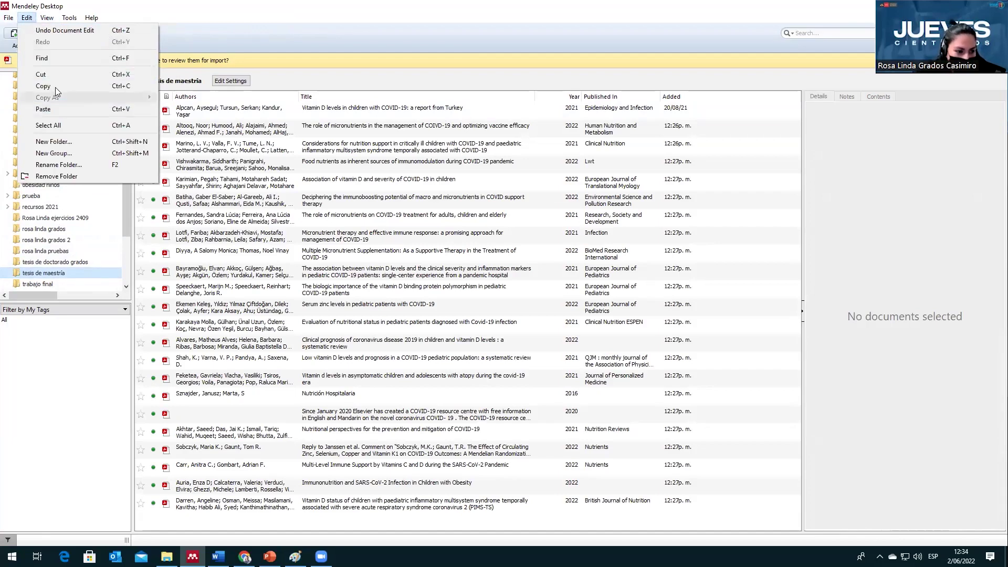
pyautogui.moveTo(47, 21)
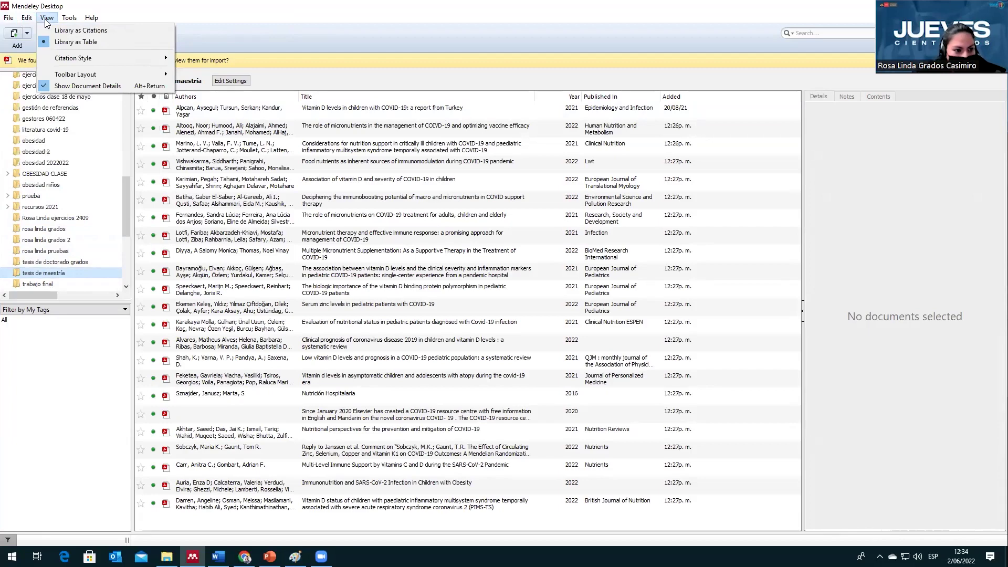
pyautogui.moveTo(72, 55)
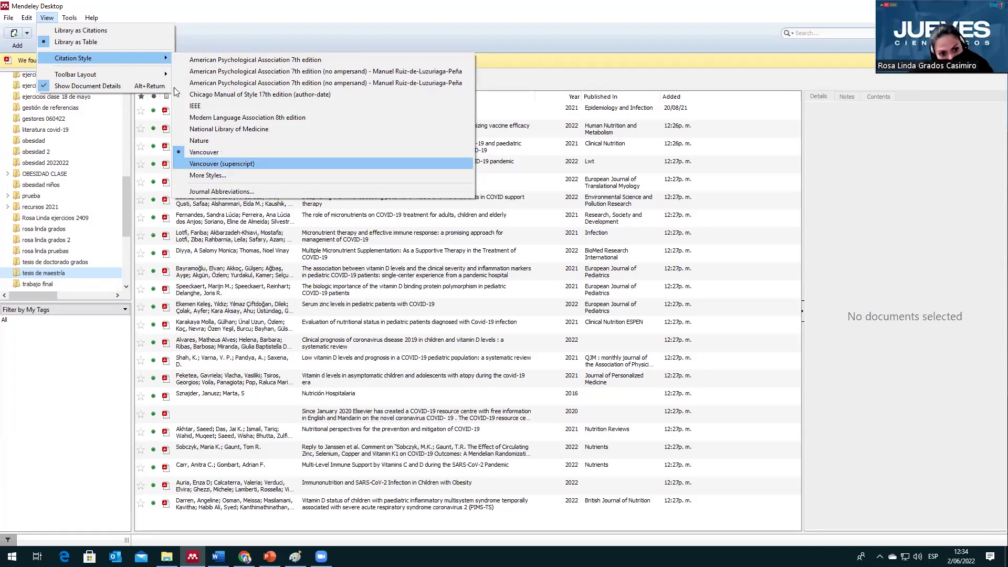
# Step: Open the Tools menu to reach Install Web Importer
pyautogui.click(70, 19)
pyautogui.click(70, 19)
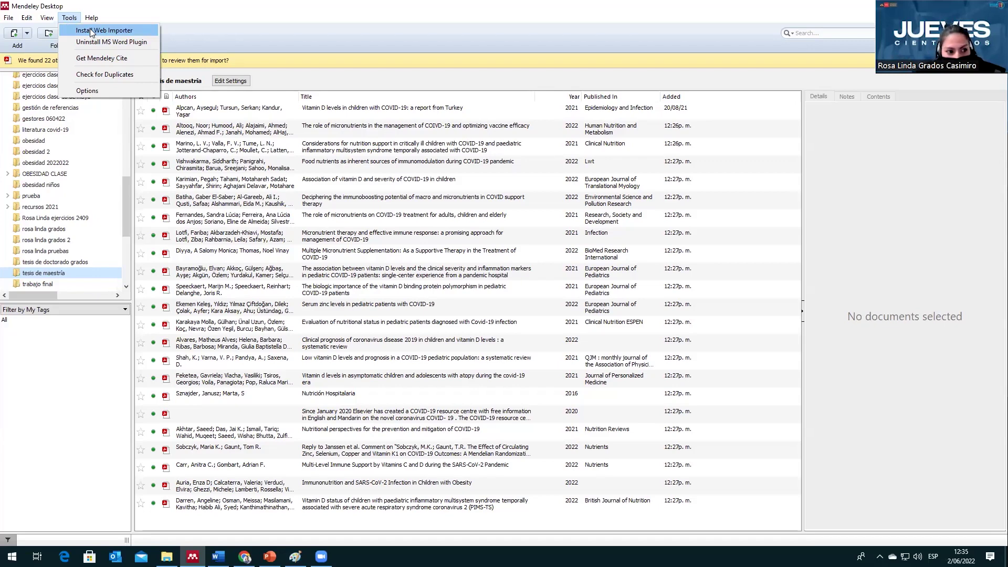
# Step: Open the Web Importer's Chrome Web Store page, then return to Mendeley Desktop's Tools menu
pyautogui.click(90, 30)
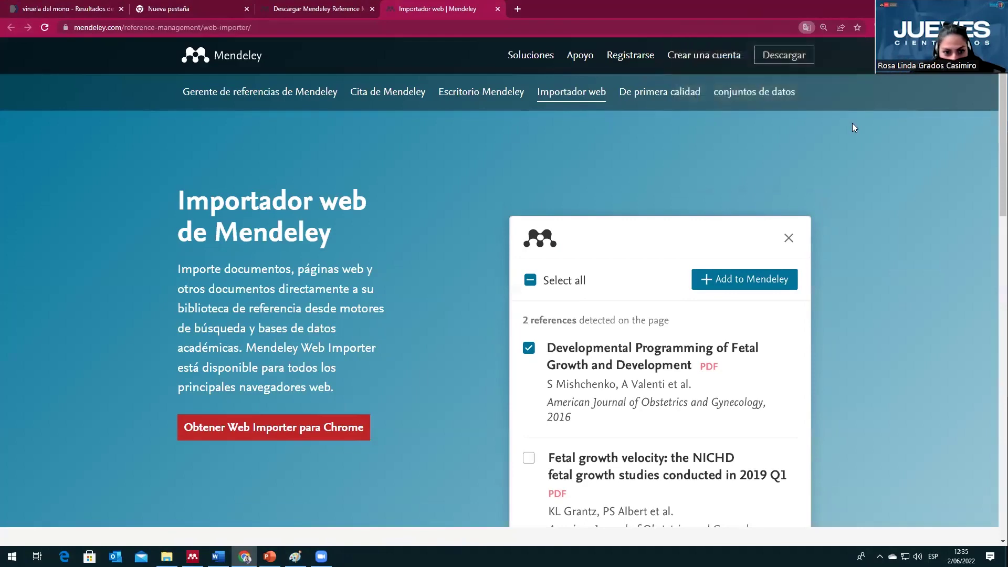
pyautogui.scroll(-2, 820, 201)
pyautogui.scroll(2, 281, 444)
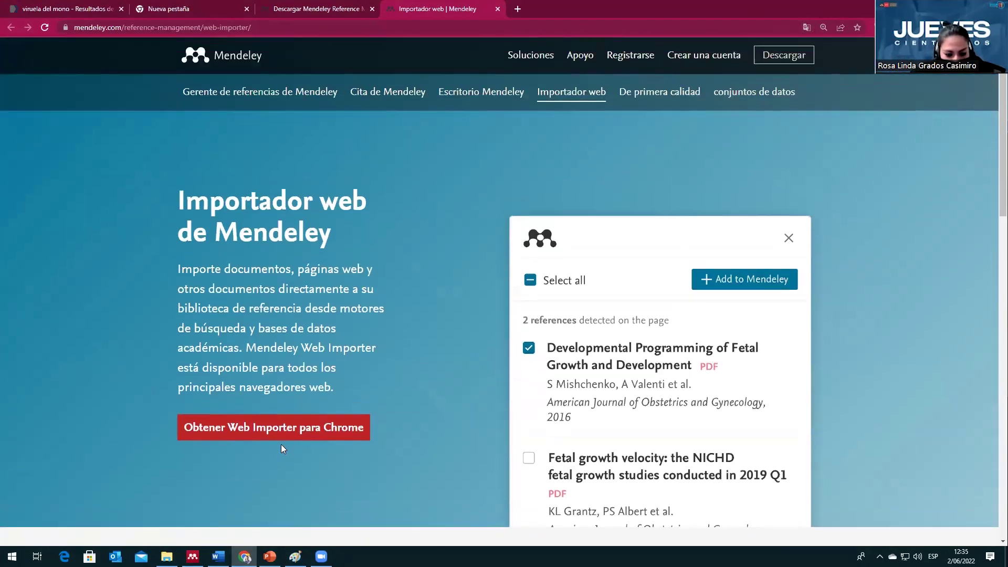
pyautogui.click(288, 434)
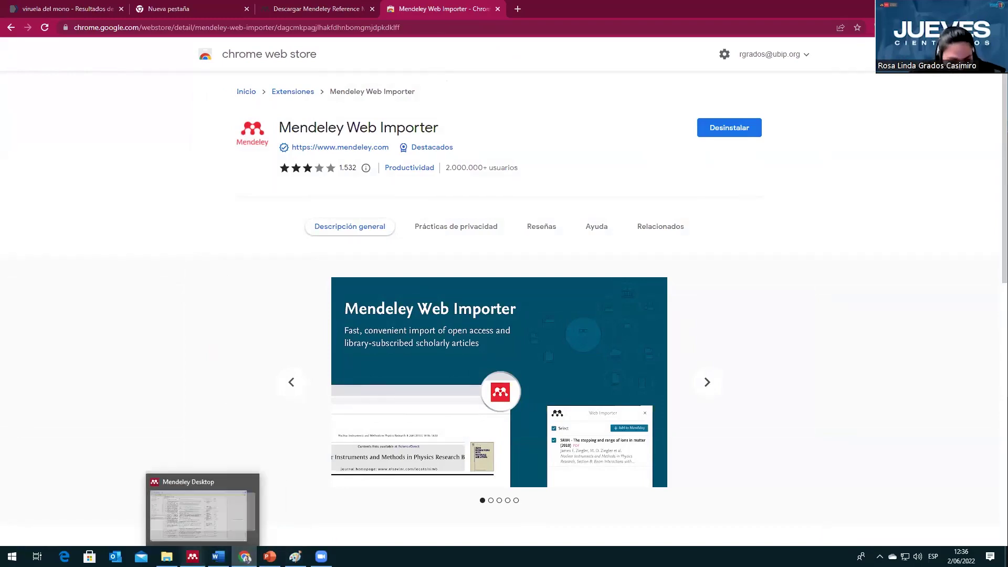
pyautogui.click(192, 557)
pyautogui.click(69, 17)
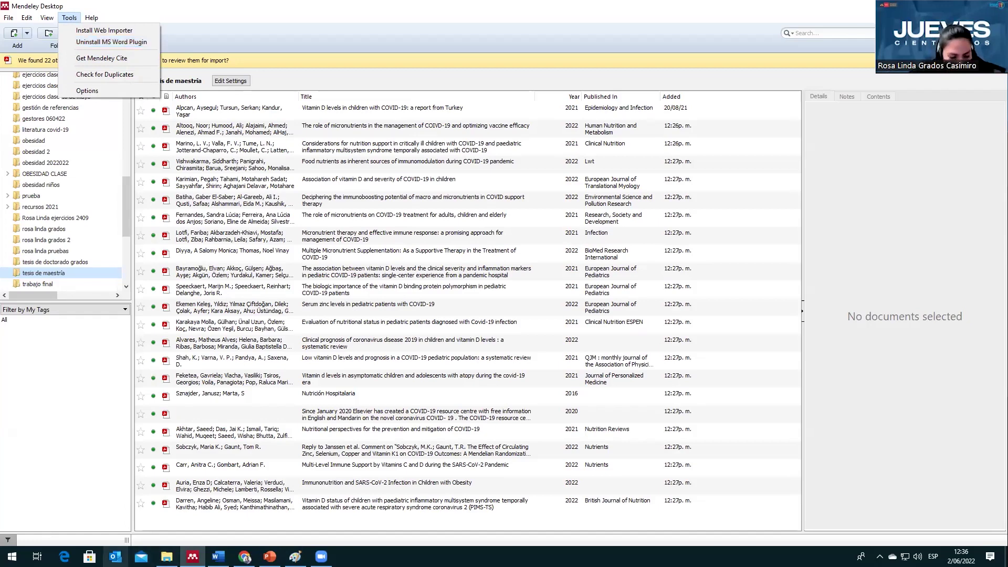
# Step: Check the Zotero and Referencias tabs in ejemplo.docx, then return to Mendeley Desktop
pyautogui.click(318, 16)
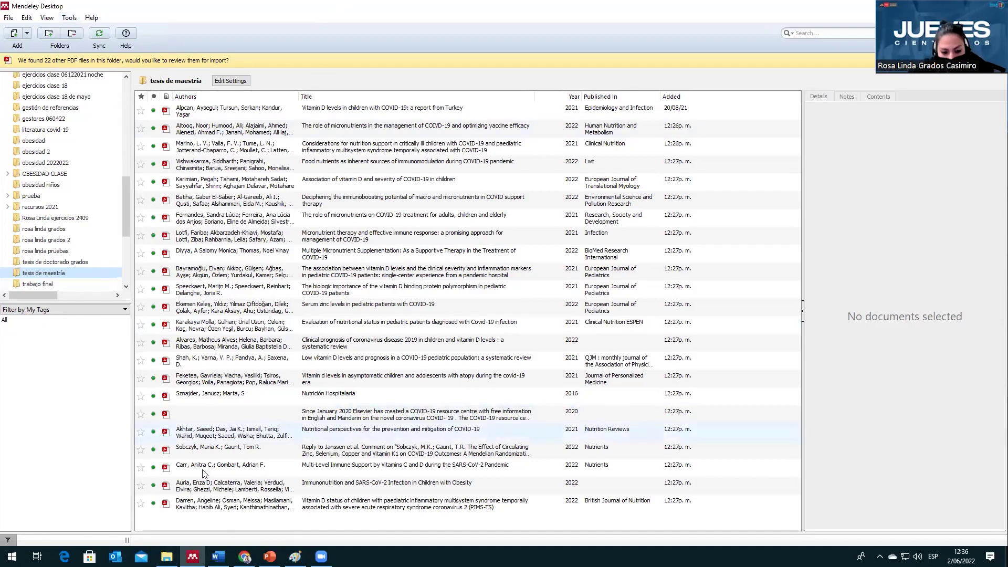
pyautogui.moveTo(218, 556)
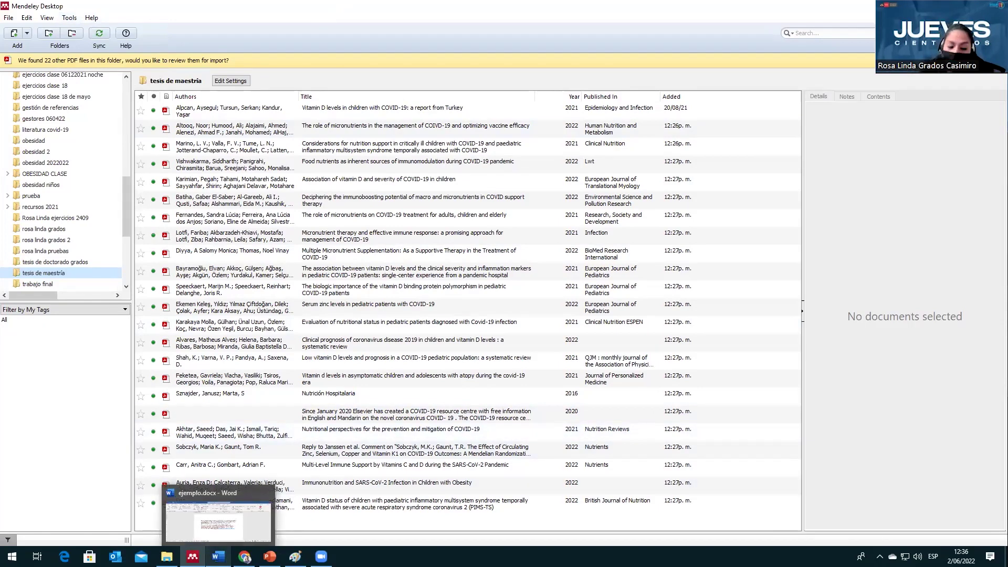
pyautogui.click(235, 533)
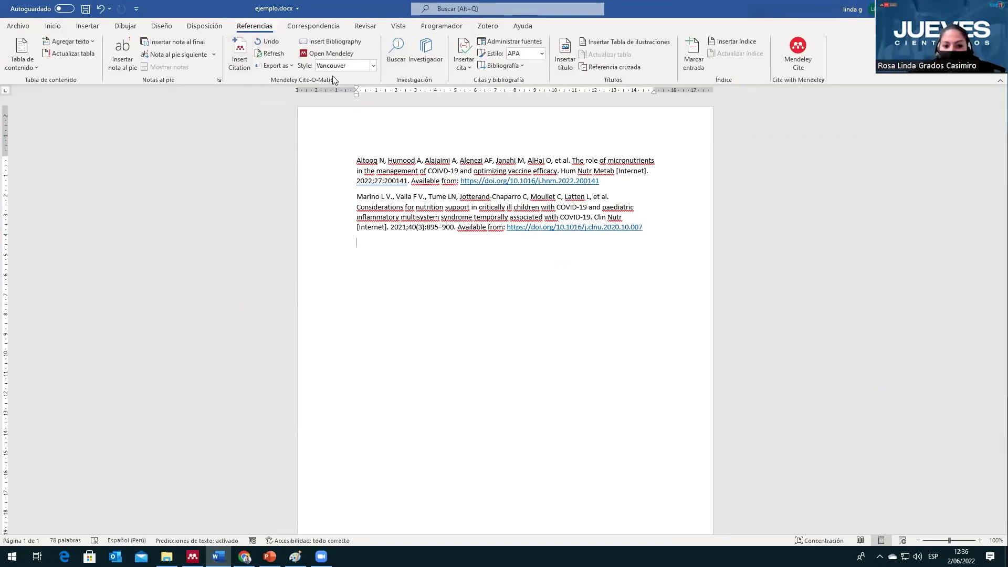
pyautogui.click(482, 27)
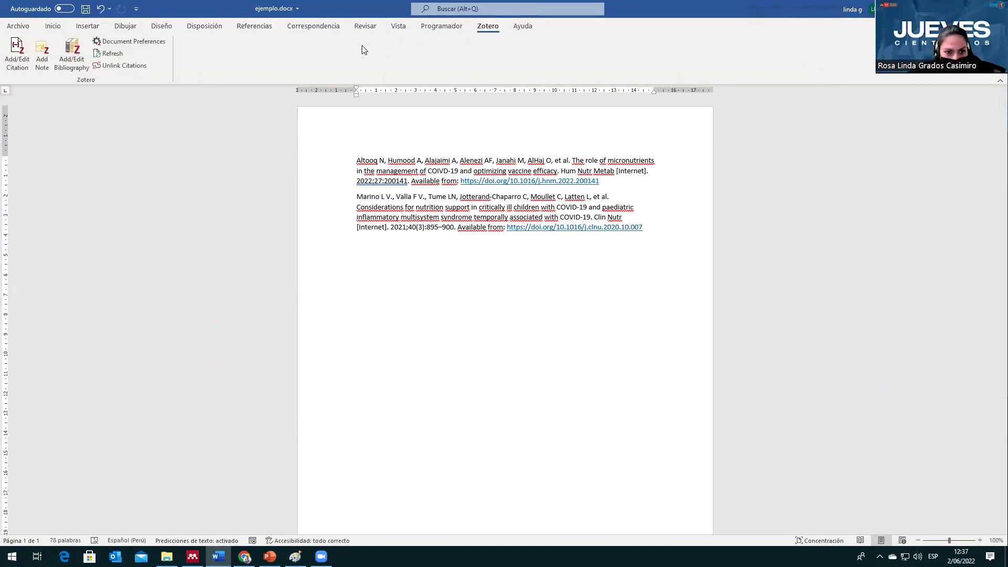
pyautogui.click(255, 28)
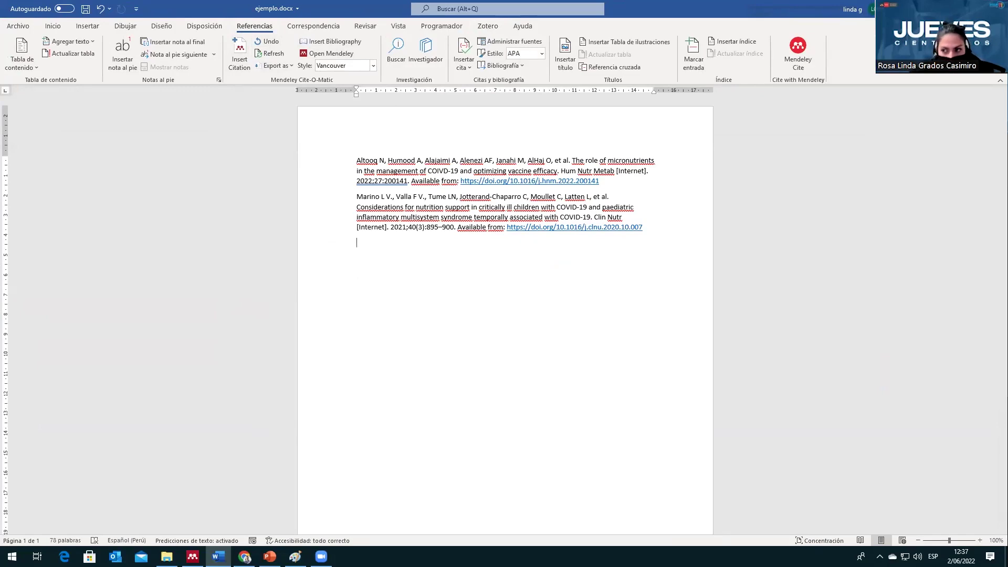
pyautogui.hotkey('alt', 'Tab')
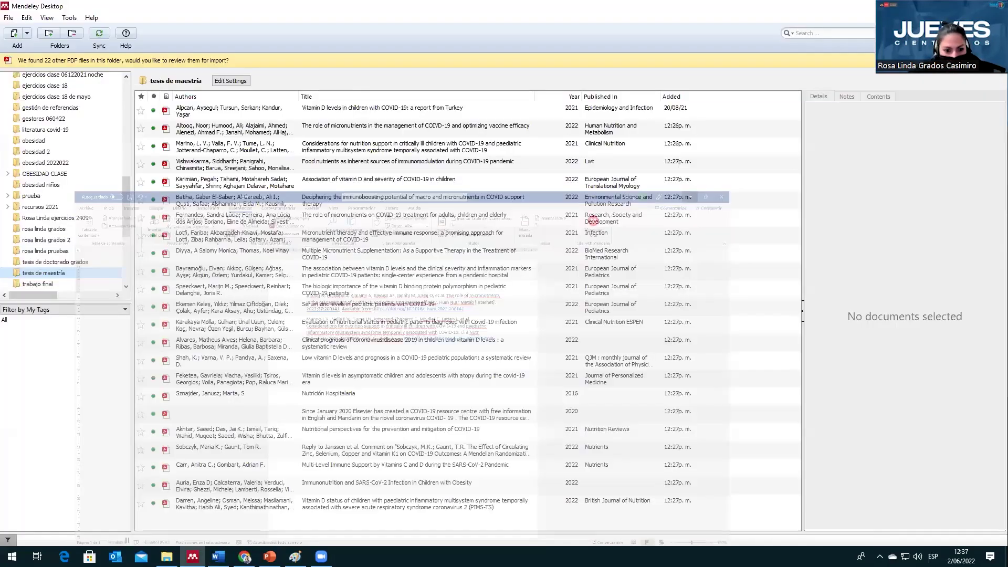
pyautogui.click(73, 18)
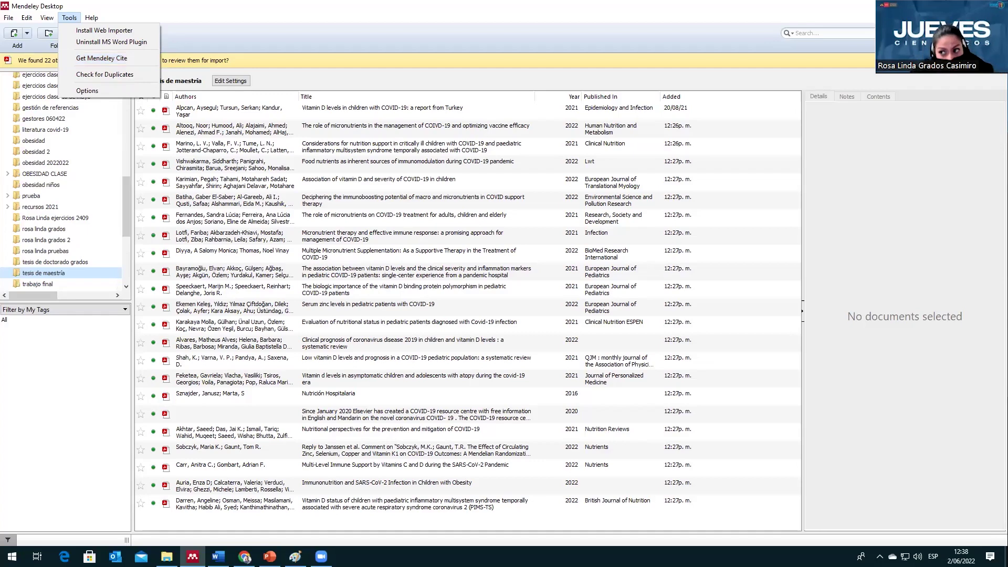
pyautogui.press('Escape')
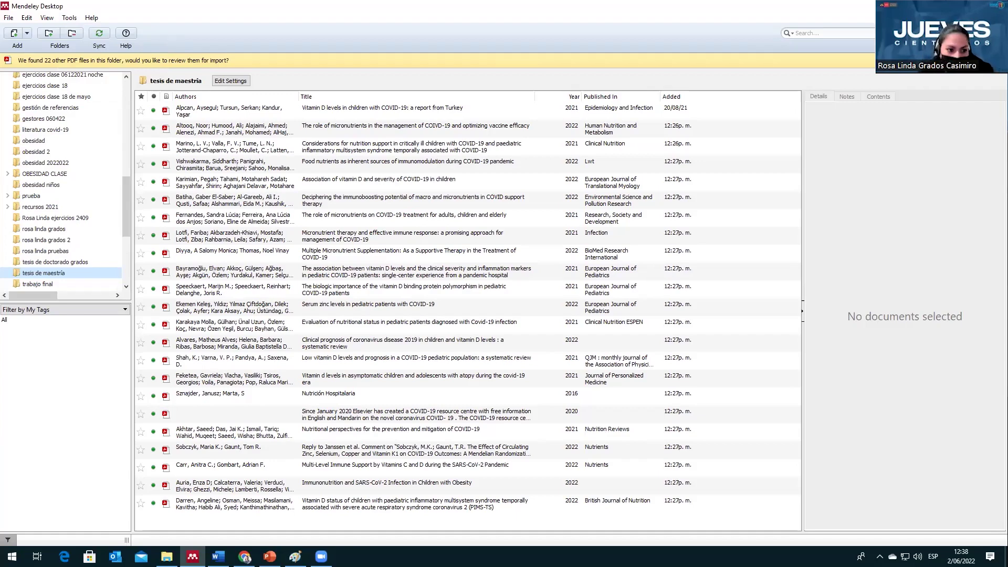
# Step: Glance at the Web Importer store page in Chrome, then bring ejemplo.docx forward
pyautogui.click(244, 556)
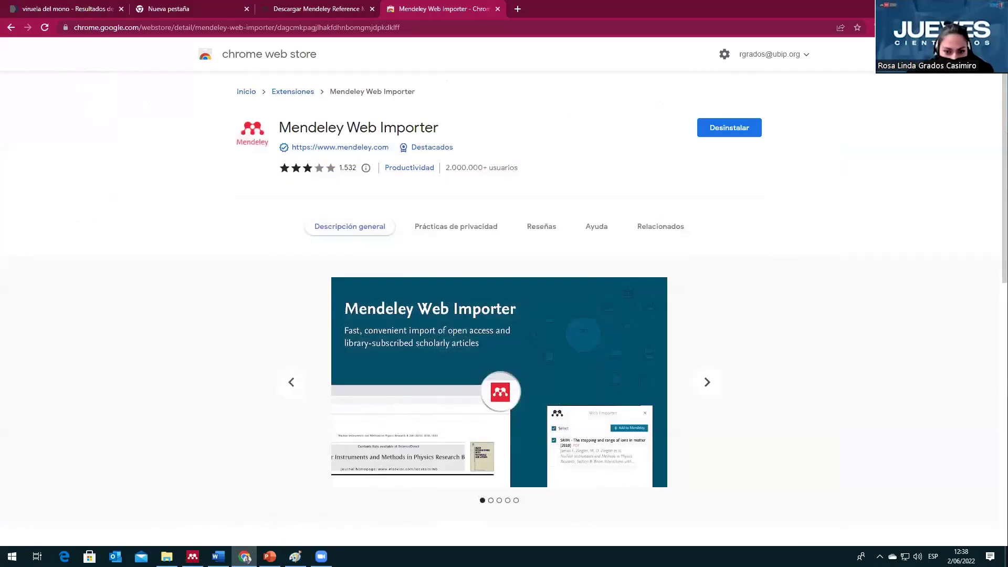
pyautogui.click(218, 557)
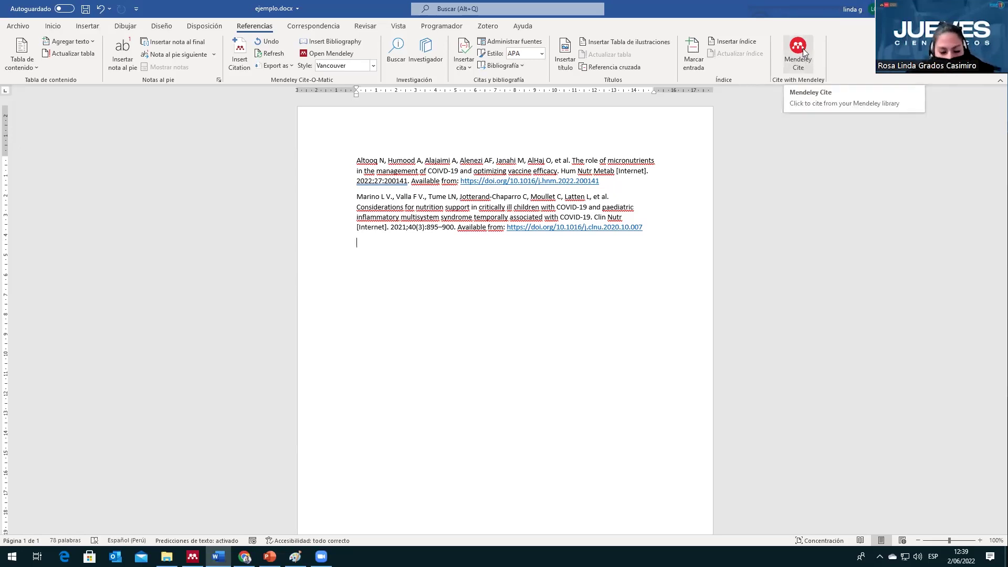
# Step: Try Mendeley Cite on Word's Referencias ribbon, then reopen Mendeley Desktop's Tools menu
pyautogui.click(804, 55)
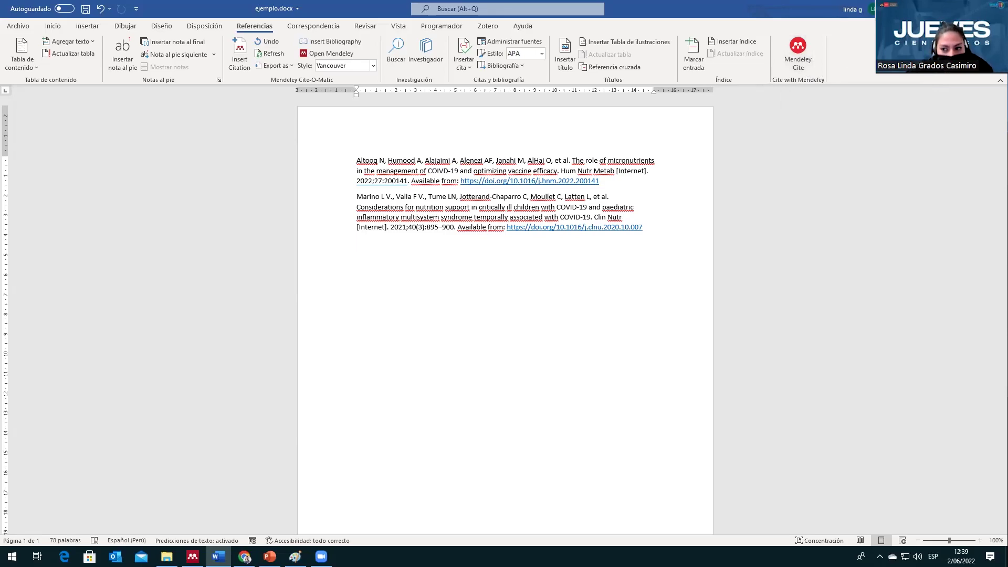
pyautogui.click(245, 556)
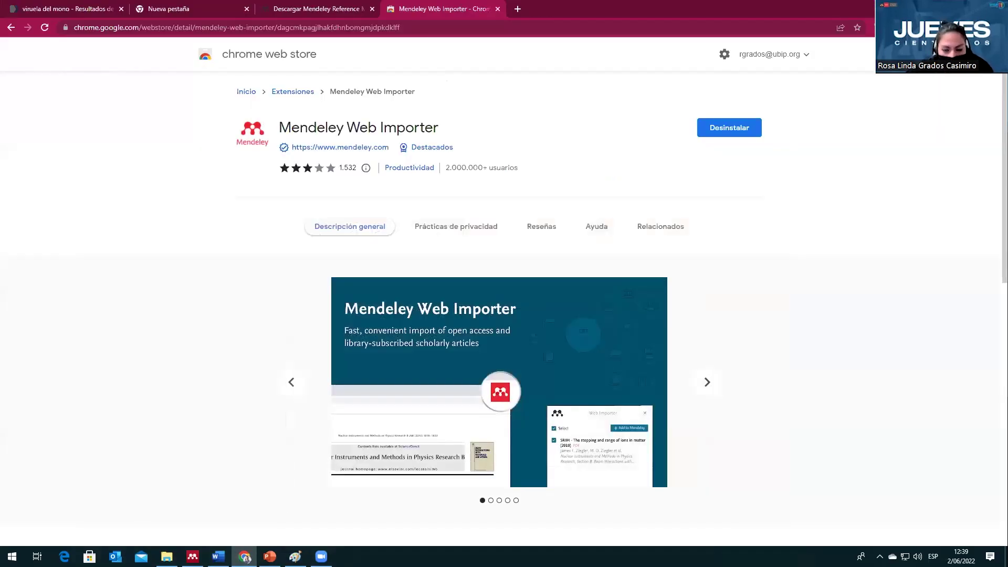
pyautogui.press('super+d')
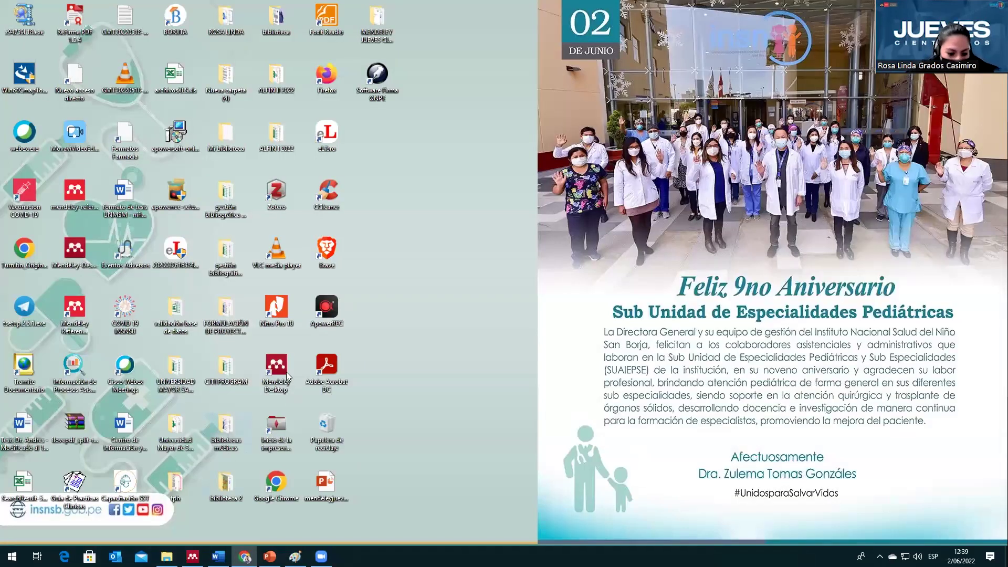
pyautogui.click(287, 375)
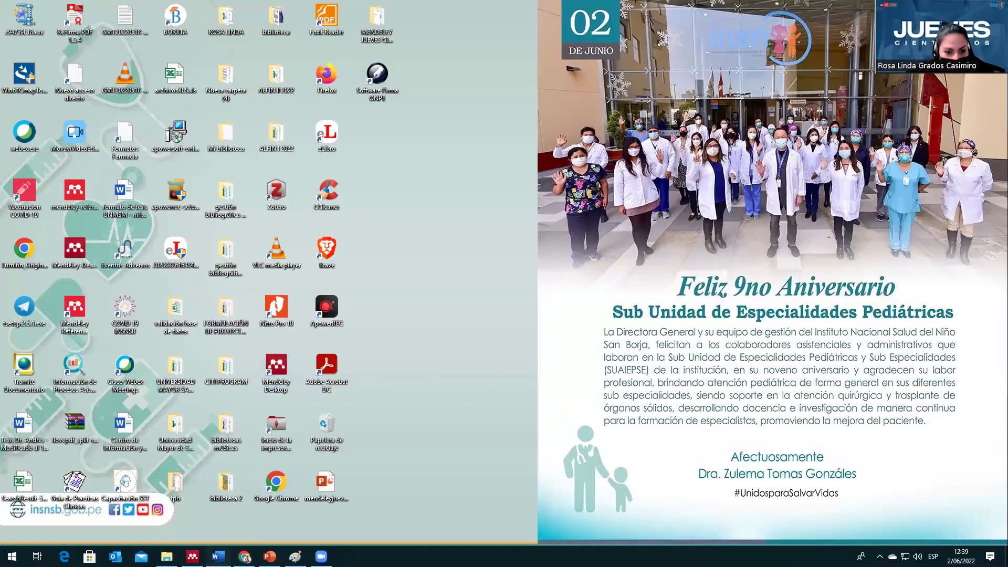
pyautogui.click(218, 556)
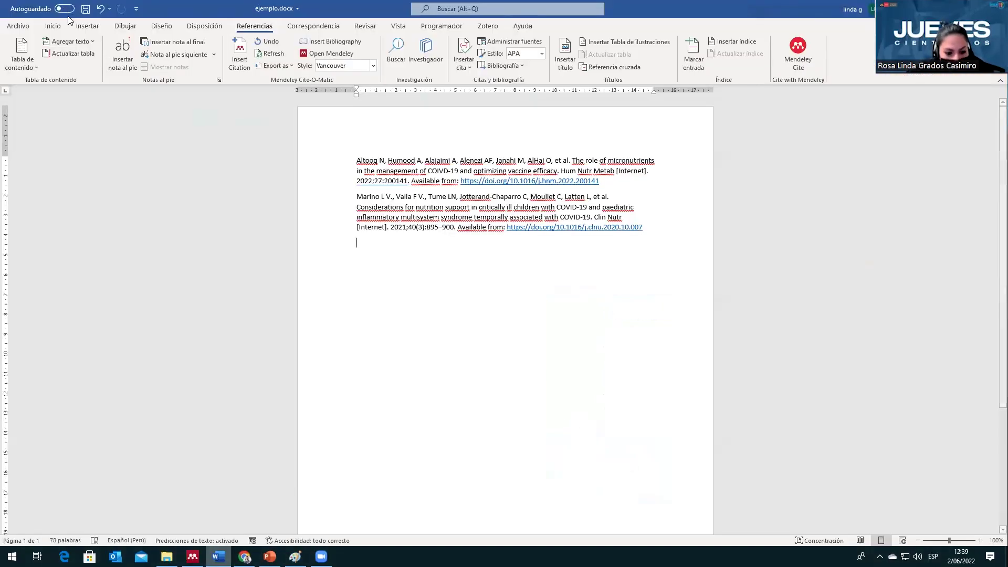
pyautogui.hotkey('alt', 'Tab')
pyautogui.click(69, 18)
# Step: Check the tesis de maestría folder for duplicates, then check the obesidad folder too
pyautogui.click(119, 75)
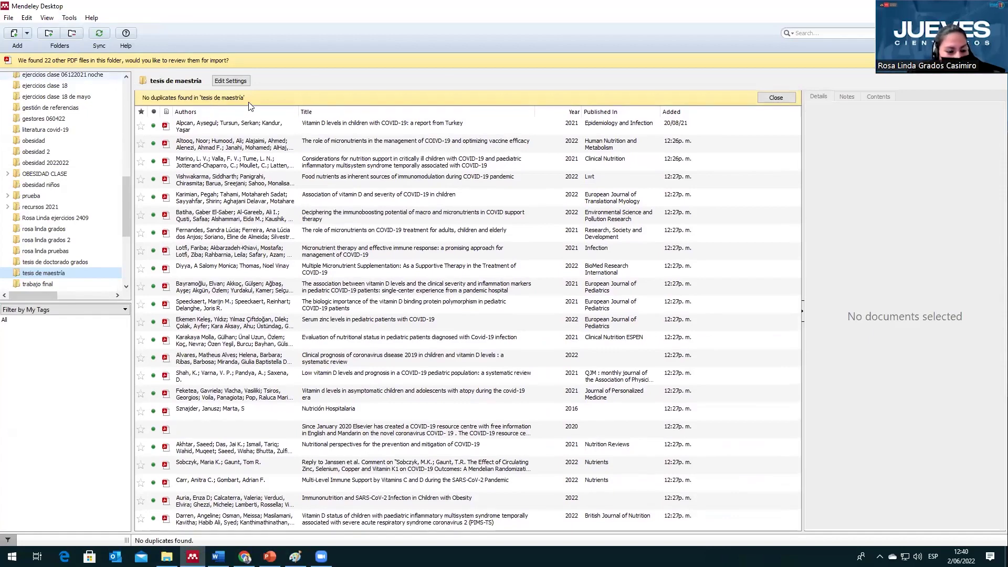
pyautogui.press('Up')
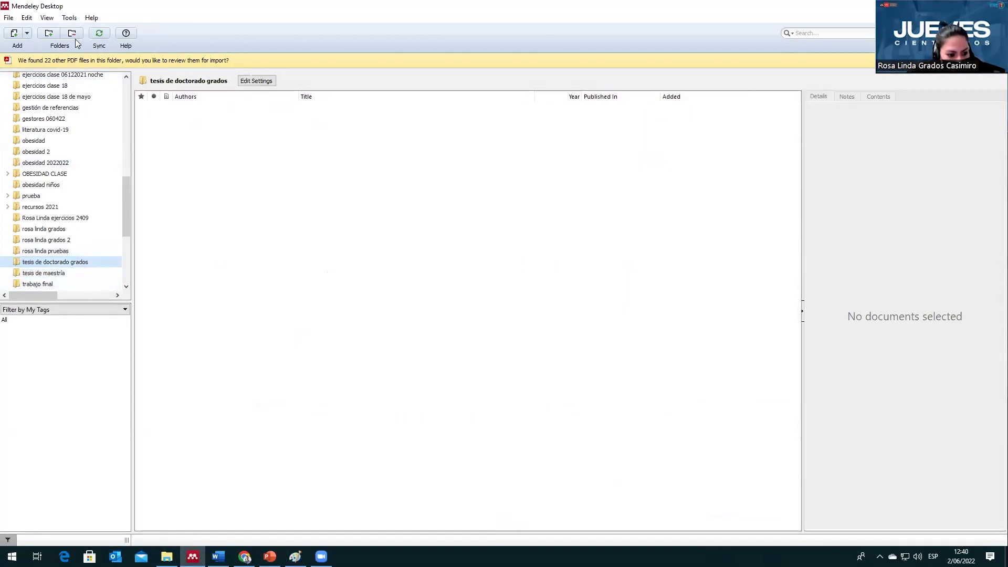
pyautogui.click(58, 195)
pyautogui.click(33, 140)
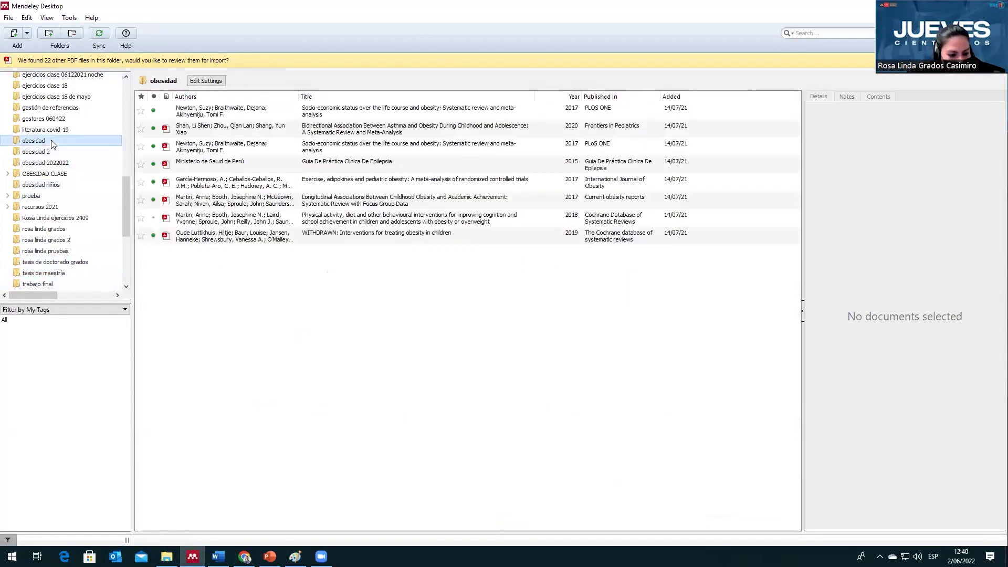
pyautogui.click(69, 18)
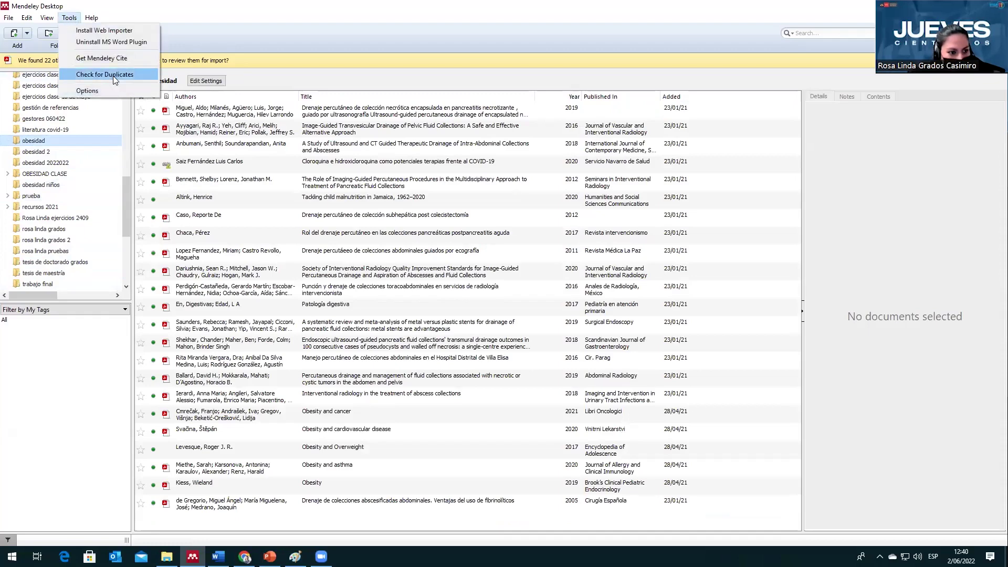
pyautogui.click(100, 74)
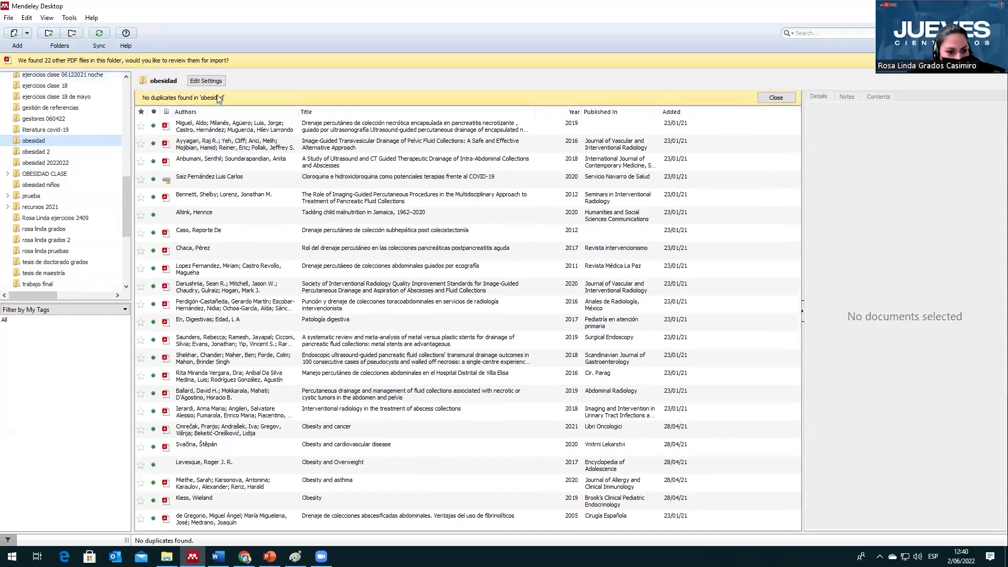
# Step: Select All Documents in the library
pyautogui.scroll(10, 116, 130)
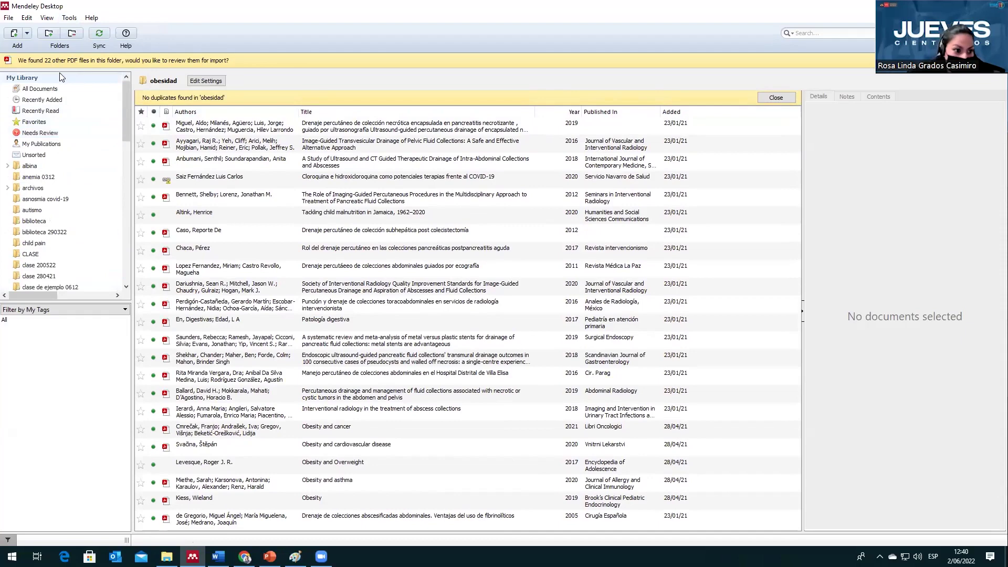
pyautogui.click(56, 89)
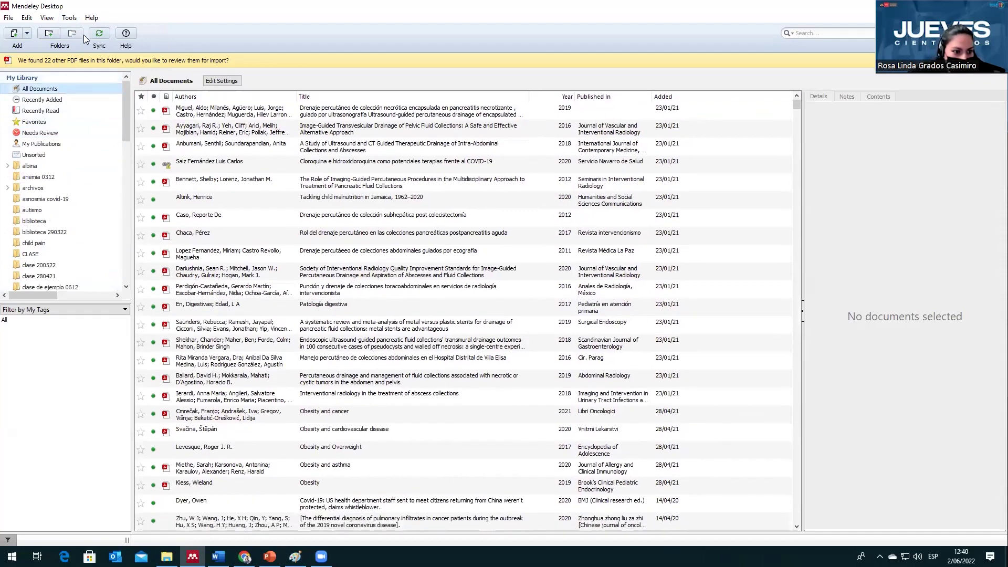
pyautogui.click(69, 18)
# Step: Check the whole library for duplicates, review the 132 sets, then select asnosmia covid-19
pyautogui.click(107, 74)
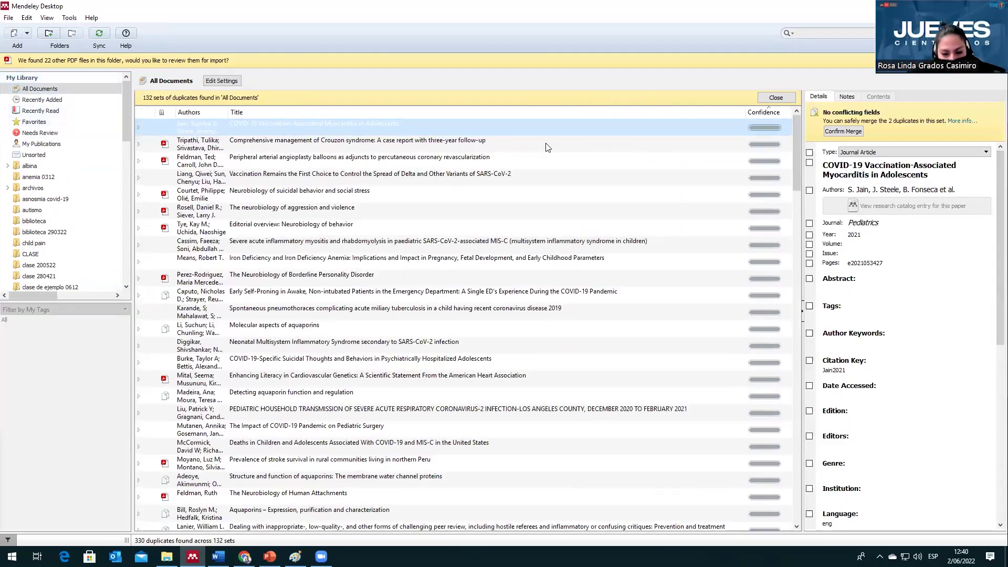
pyautogui.scroll(-2, 462, 322)
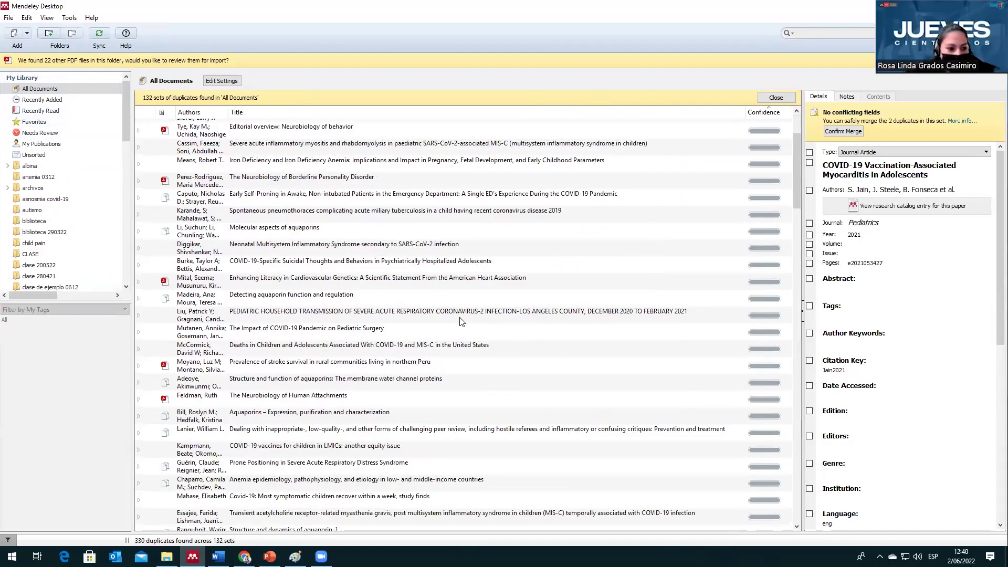
pyautogui.scroll(-3, 462, 321)
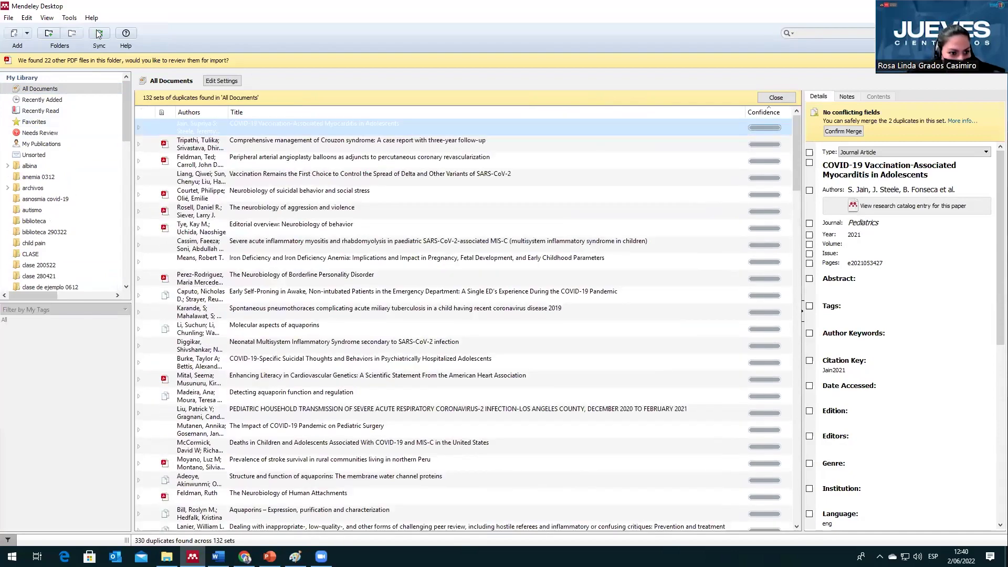
pyautogui.click(69, 188)
pyautogui.click(73, 199)
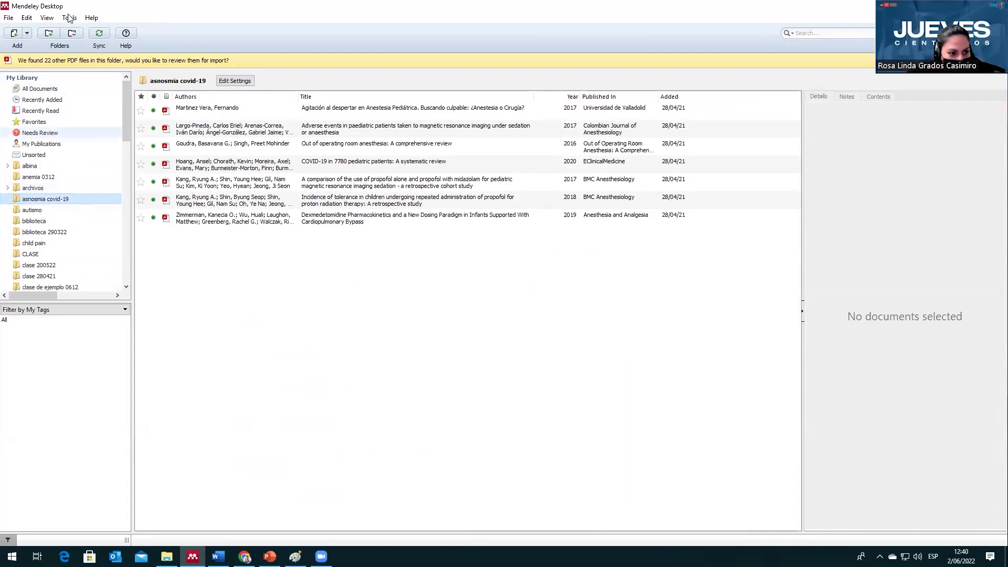
# Step: Check the asnosmia covid-19 folder for duplicates
pyautogui.click(70, 18)
pyautogui.click(99, 74)
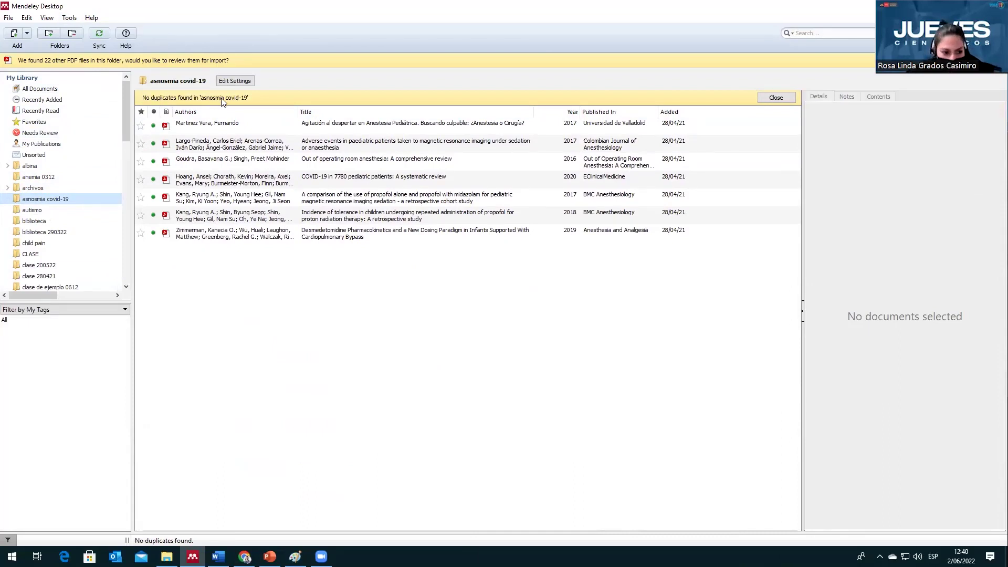
pyautogui.scroll(-2, 89, 218)
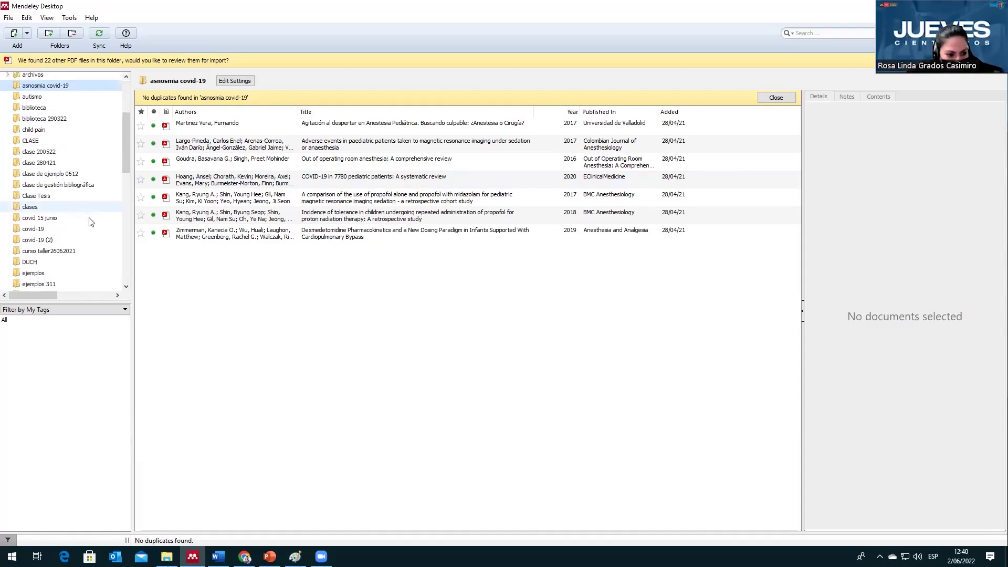
pyautogui.scroll(2, 95, 223)
# Step: Open and then dismiss the Help menu
pyautogui.click(90, 17)
pyautogui.click(90, 17)
pyautogui.click(94, 18)
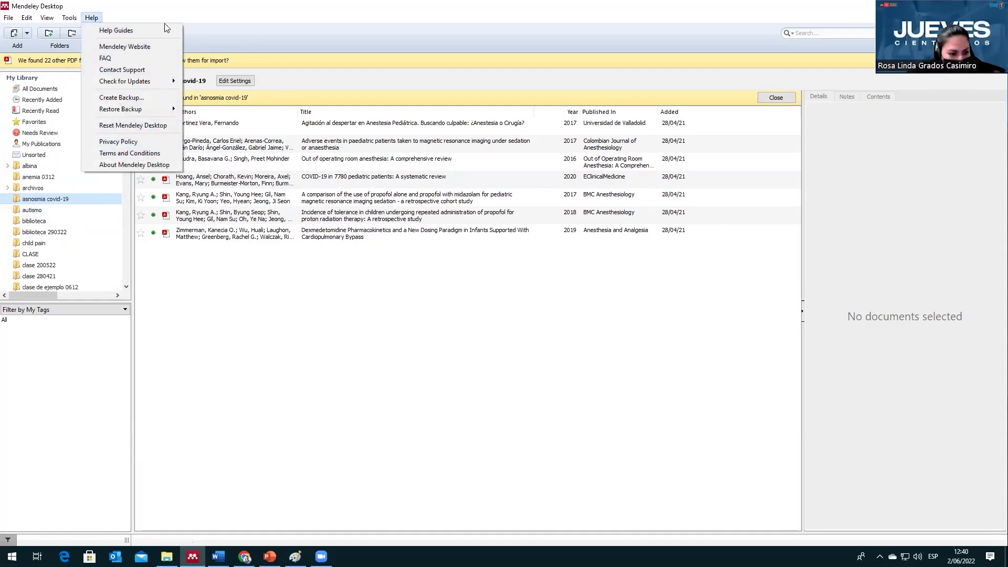
pyautogui.click(184, 19)
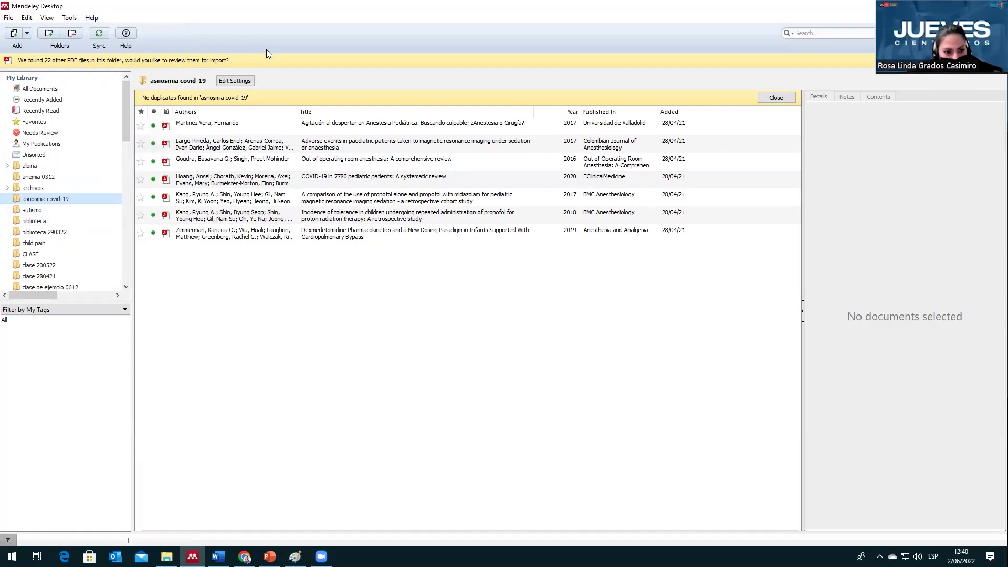
# Step: Browse Needs Review and archivos, open tesis de maestría, then minimize to the desktop
pyautogui.click(62, 132)
pyautogui.click(74, 188)
pyautogui.scroll(-7, 78, 252)
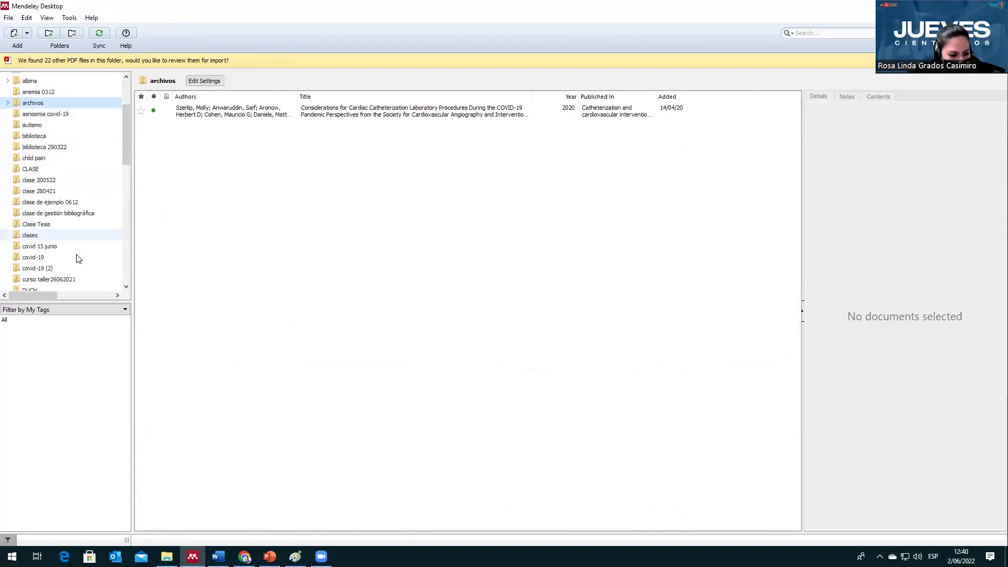
pyautogui.scroll(-9, 84, 274)
pyautogui.scroll(3, 74, 213)
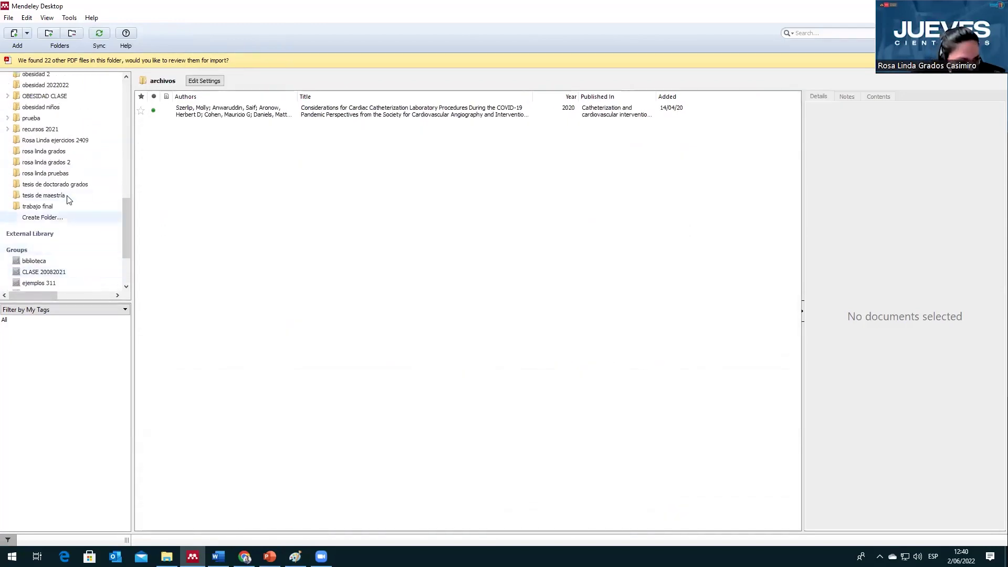
pyautogui.click(67, 196)
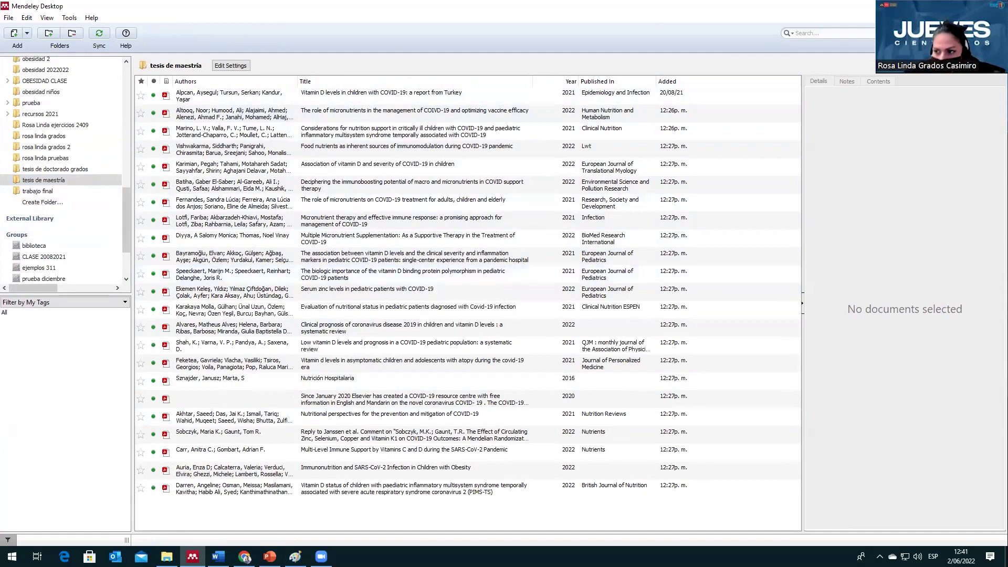
pyautogui.press('super+d')
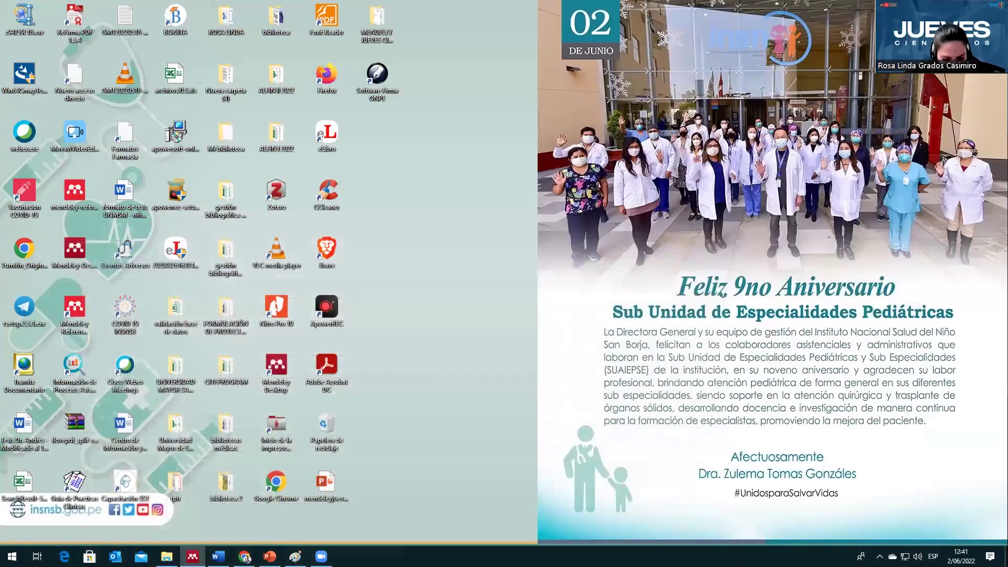
# Step: Return to the PubMed monkeypox results in Chrome and show the page in original English
pyautogui.click(244, 557)
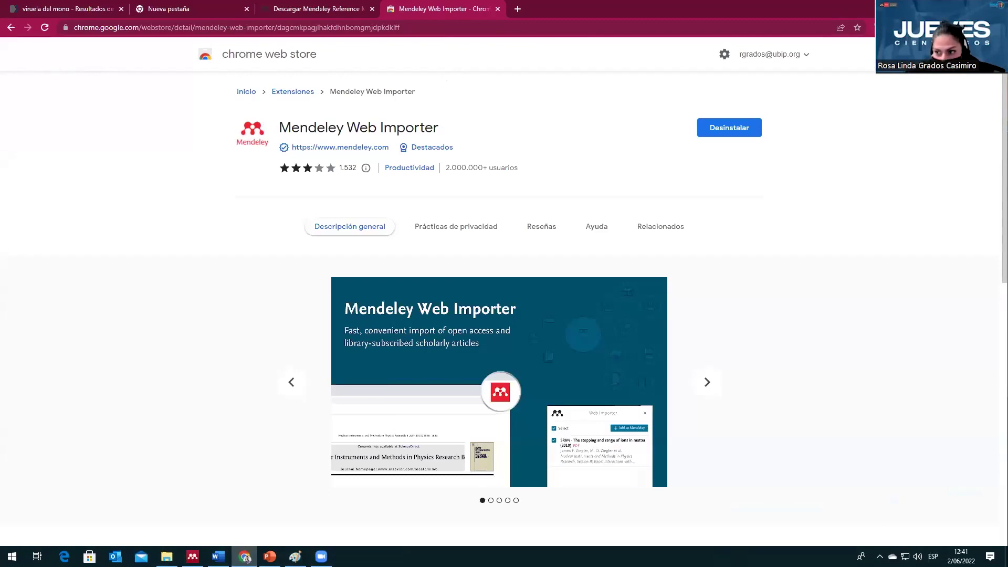
pyautogui.click(94, 12)
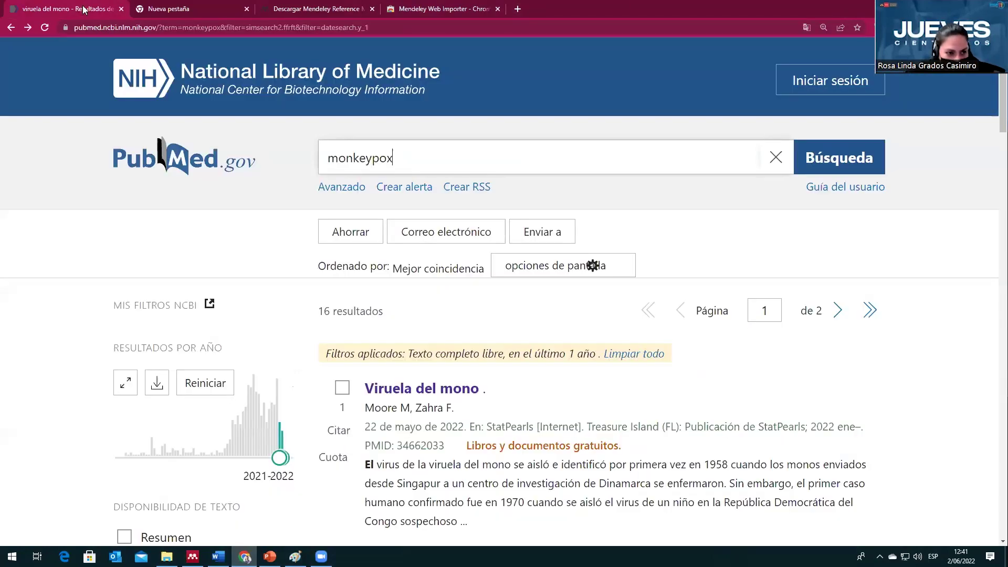
pyautogui.click(802, 28)
pyautogui.click(696, 49)
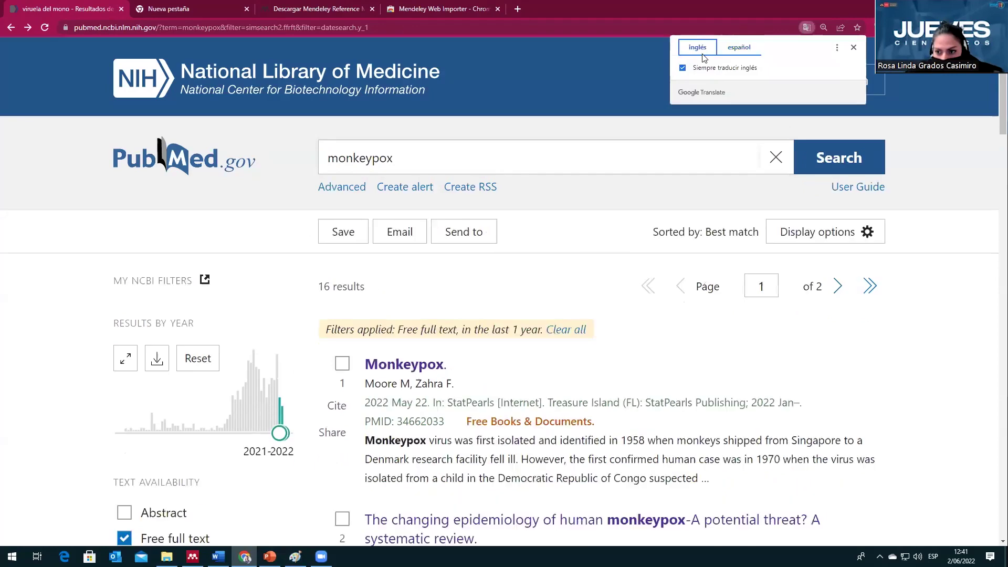
pyautogui.click(949, 144)
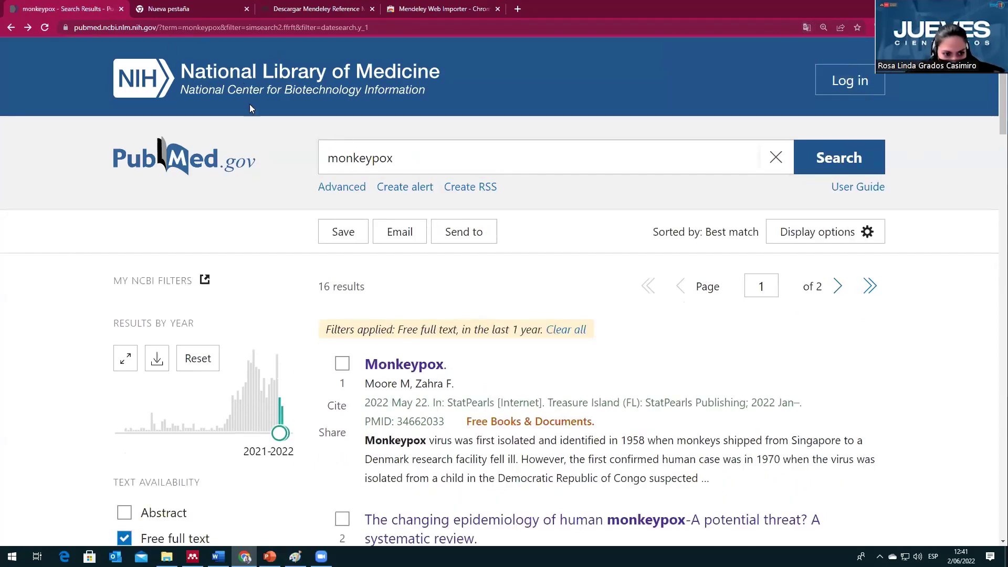
# Step: Add Systematic Review to the article type filters
pyautogui.scroll(-6, 547, 276)
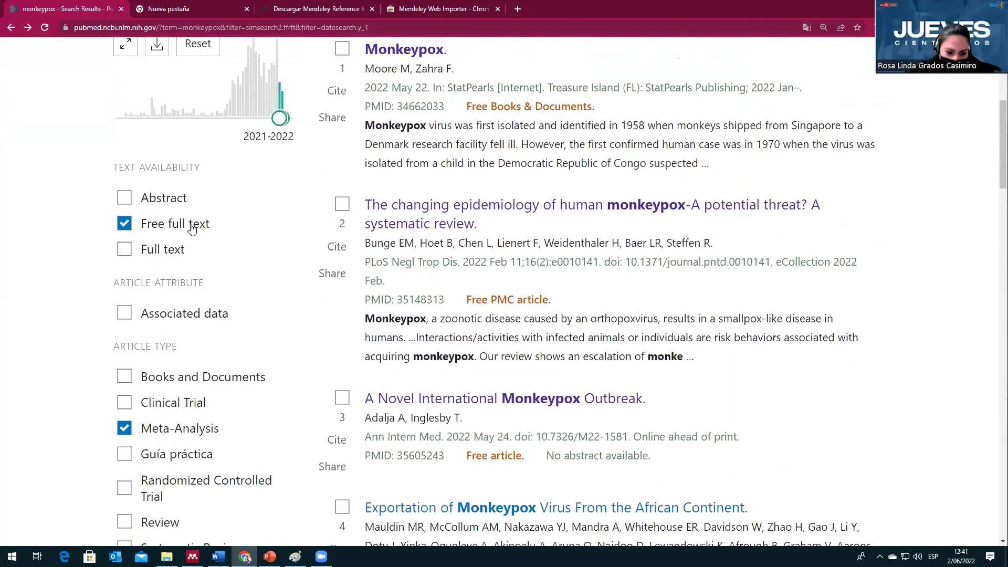
pyautogui.scroll(3, 434, 182)
pyautogui.scroll(2, 421, 147)
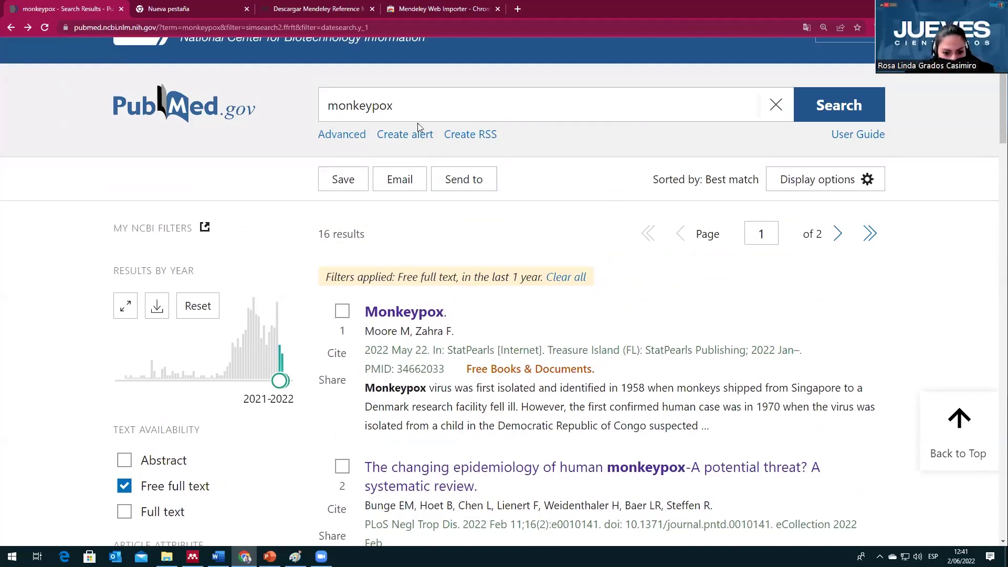
pyautogui.scroll(-5, 299, 338)
pyautogui.scroll(-2, 292, 338)
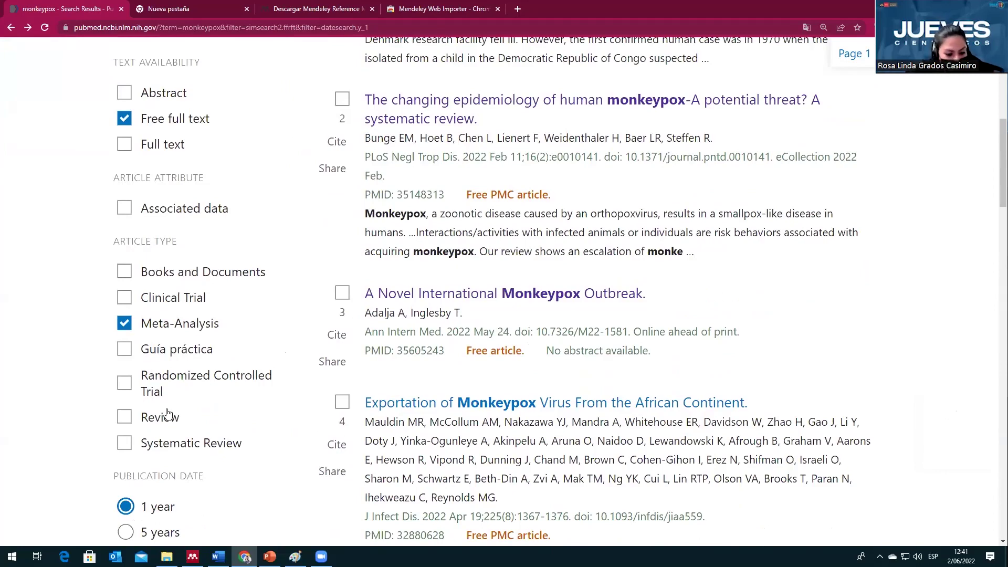
pyautogui.scroll(-2, 169, 412)
pyautogui.scroll(3, 169, 408)
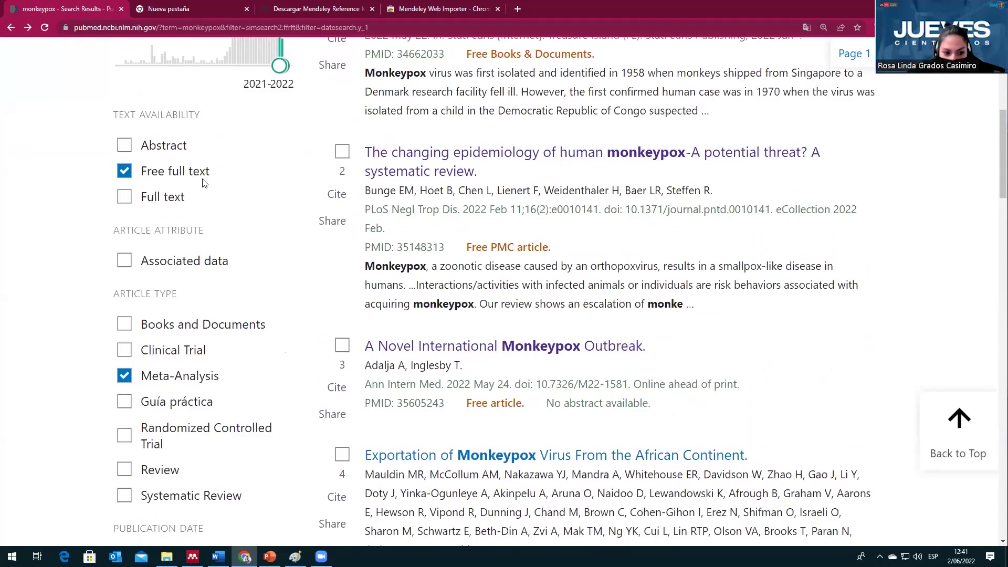
pyautogui.scroll(-2, 215, 260)
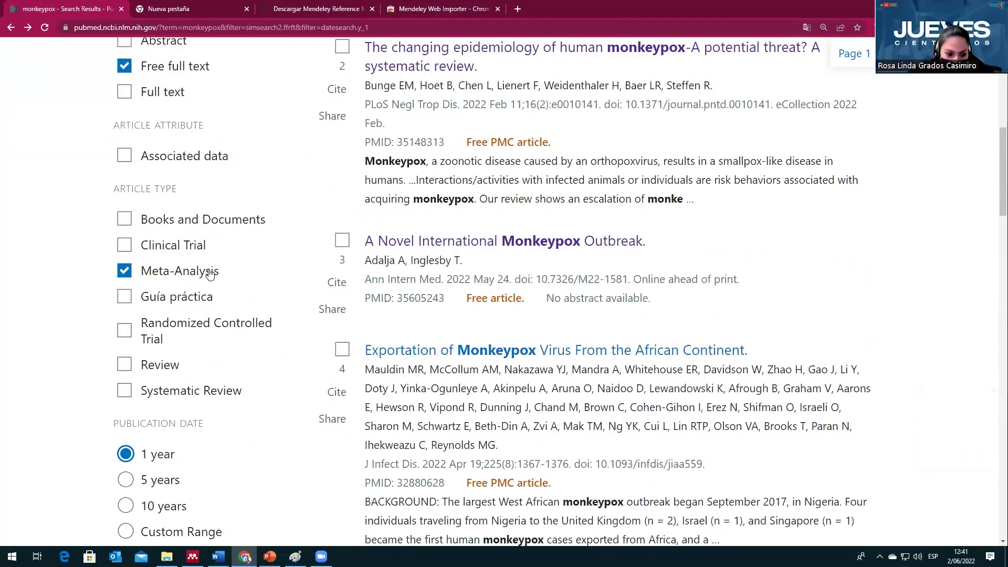
pyautogui.scroll(-2, 197, 390)
pyautogui.click(124, 285)
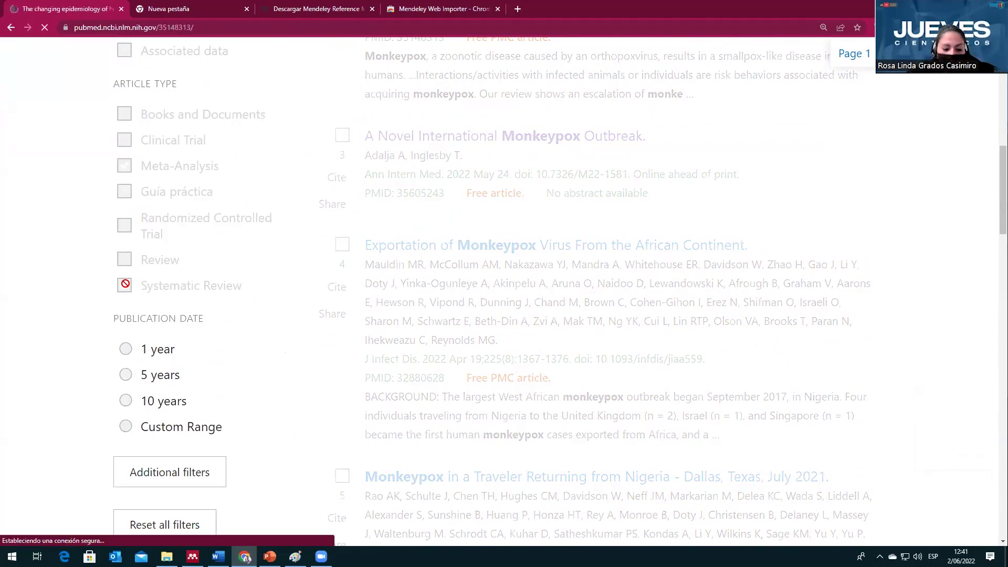
# Step: Open the Mendeley Web Importer on 'The changing epidemiology of human monkeypox' record
pyautogui.scroll(-1, 152, 295)
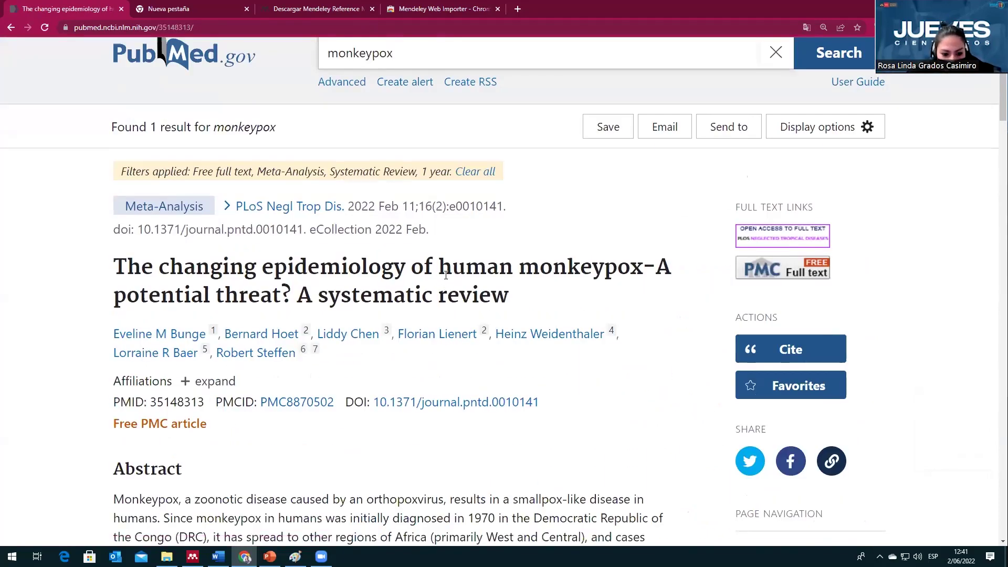
pyautogui.scroll(-2, 120, 160)
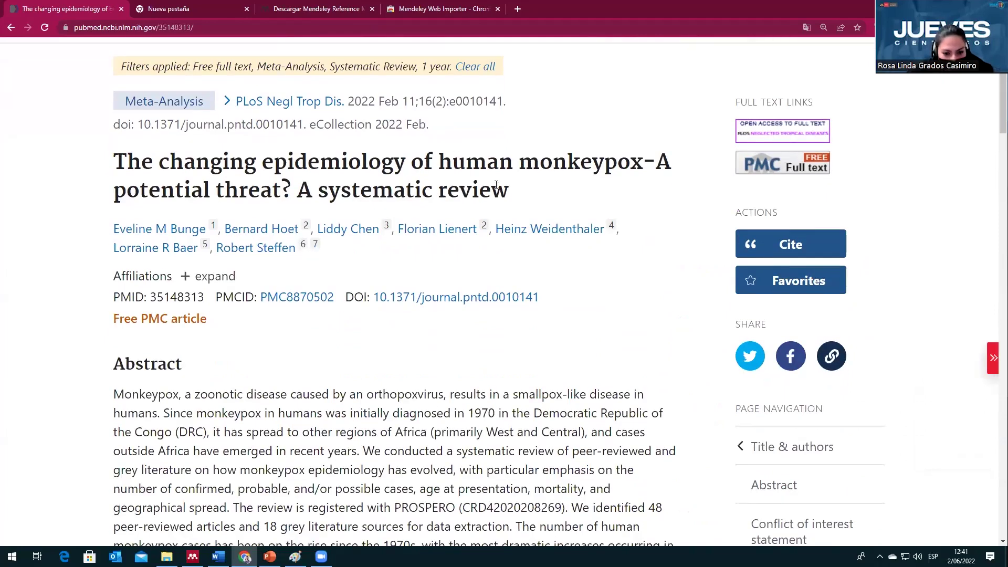
pyautogui.scroll(2, 520, 214)
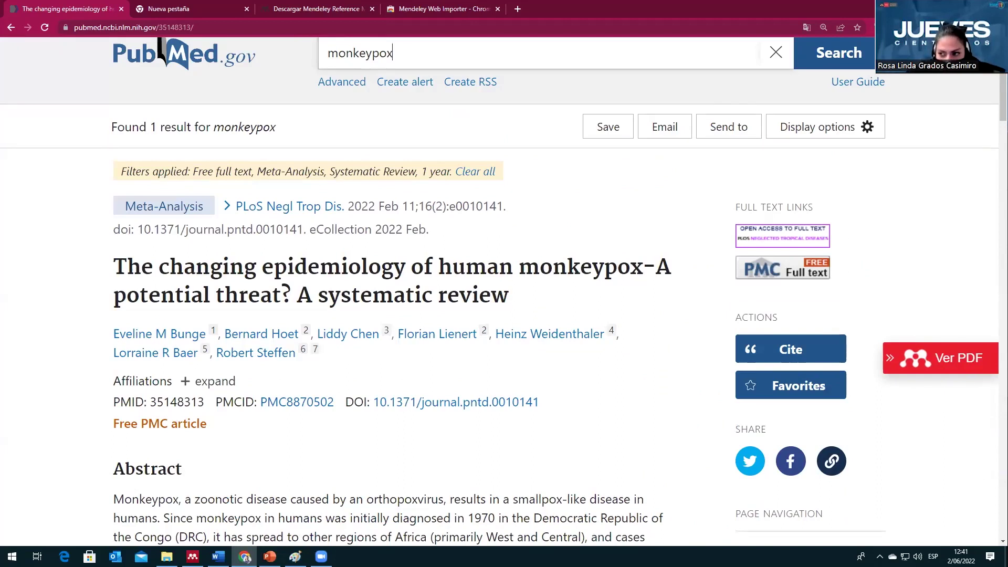
pyautogui.click(893, 27)
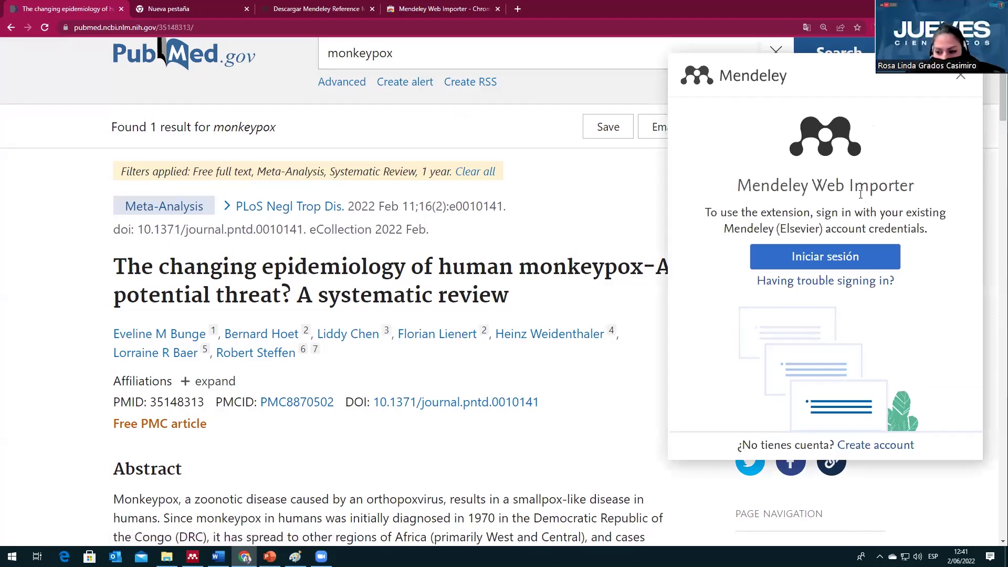
# Step: Sign in to Mendeley with the saved e-mail and password, without staying signed in
pyautogui.click(823, 261)
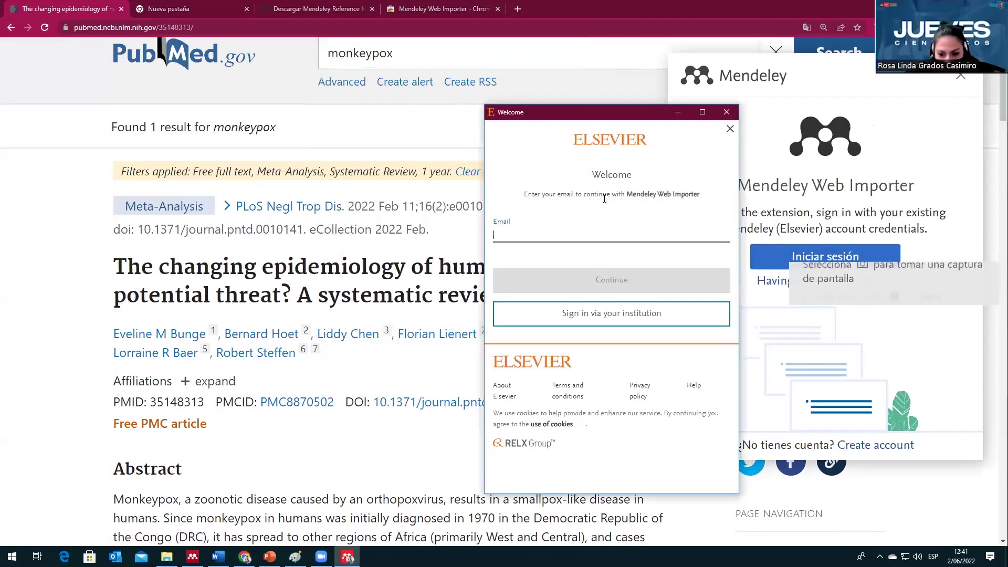
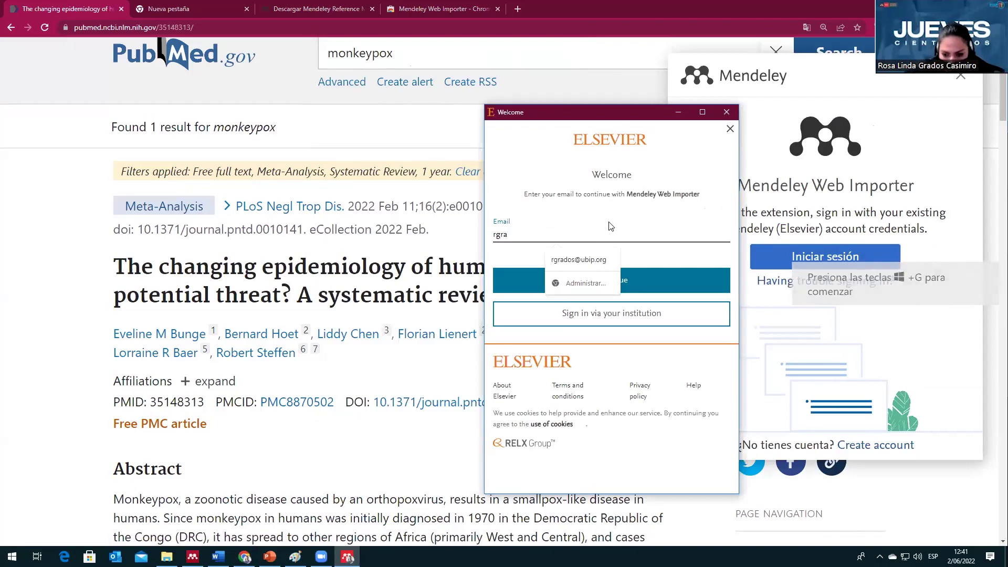
pyautogui.click(579, 260)
pyautogui.click(606, 272)
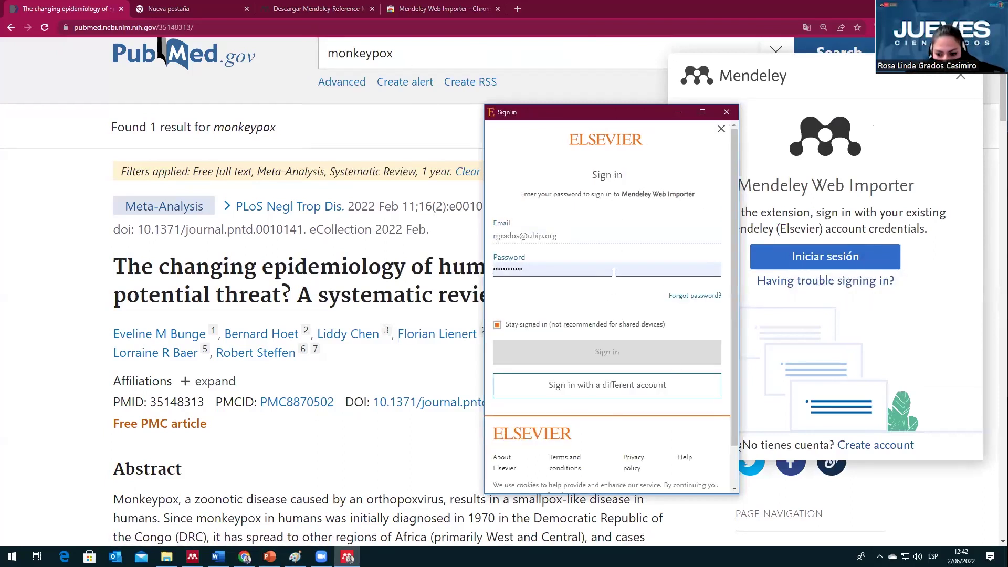
pyautogui.click(614, 272)
pyautogui.click(638, 331)
pyautogui.click(645, 361)
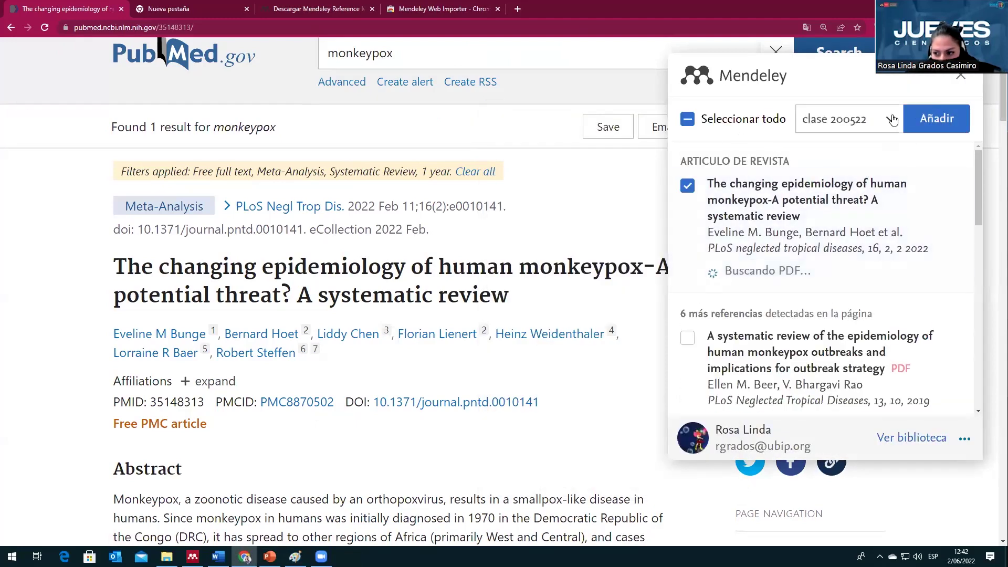
# Step: Open the 'Añadir referencias a' collection picker and look through the collections
pyautogui.click(893, 121)
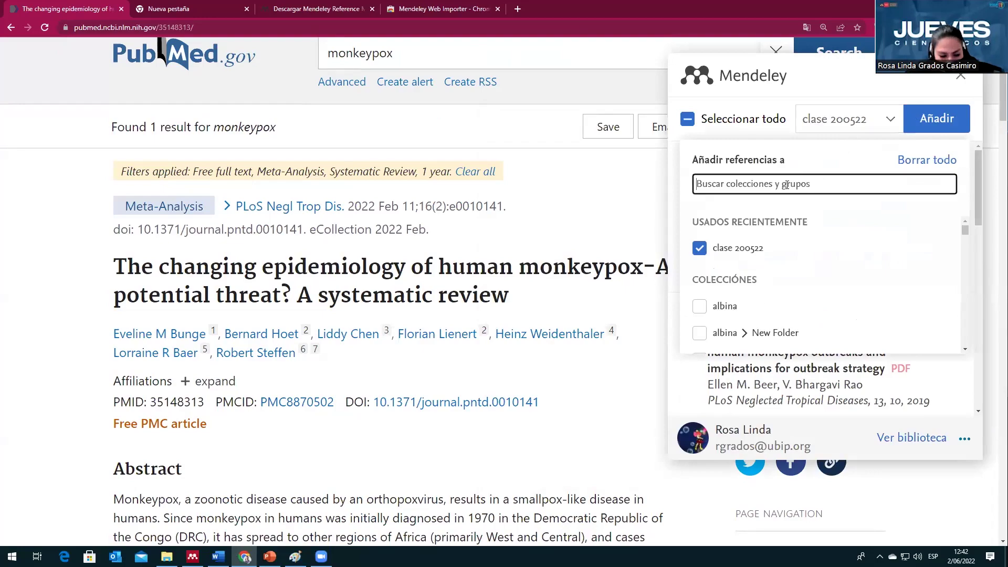
pyautogui.scroll(-10, 787, 279)
pyautogui.scroll(-5, 788, 282)
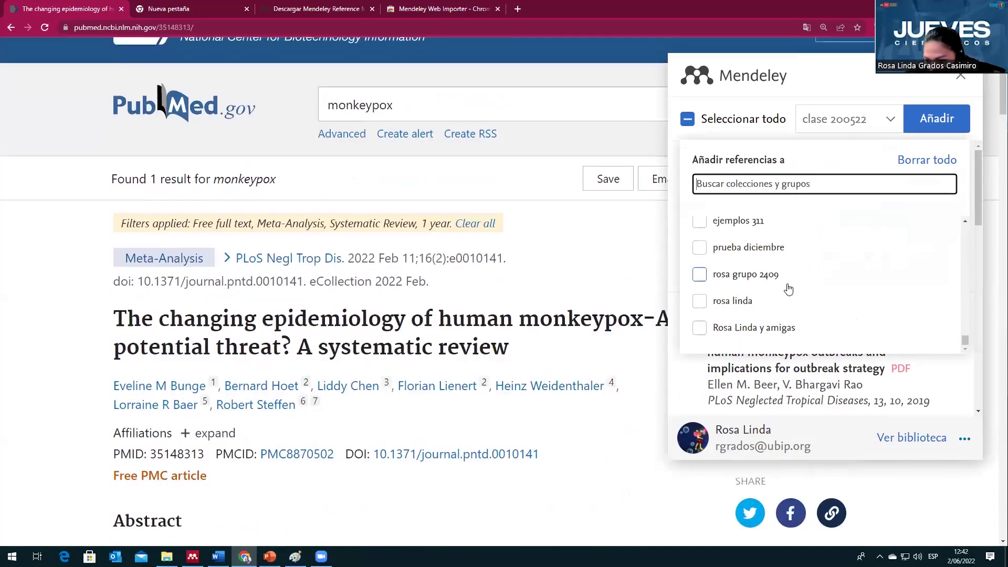
pyautogui.scroll(-3, 788, 286)
pyautogui.scroll(5, 782, 283)
pyautogui.scroll(-1, 777, 281)
pyautogui.scroll(1, 778, 281)
pyautogui.scroll(-2, 778, 281)
pyautogui.scroll(6, 778, 281)
pyautogui.scroll(5, 779, 280)
pyautogui.scroll(-2, 779, 280)
pyautogui.scroll(-5, 779, 280)
pyautogui.scroll(2, 778, 281)
pyautogui.scroll(-2, 778, 281)
pyautogui.scroll(6, 778, 281)
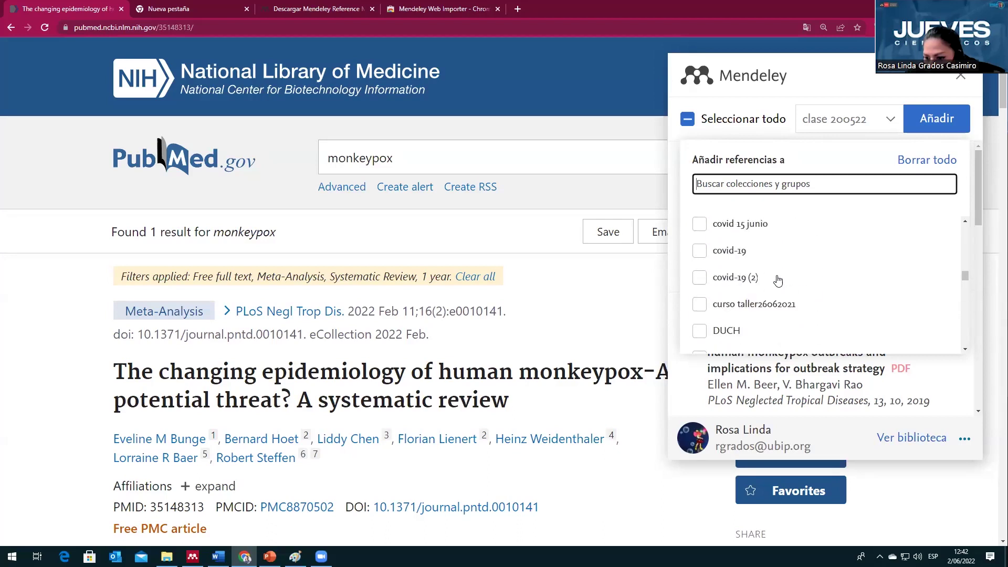
pyautogui.scroll(5, 779, 281)
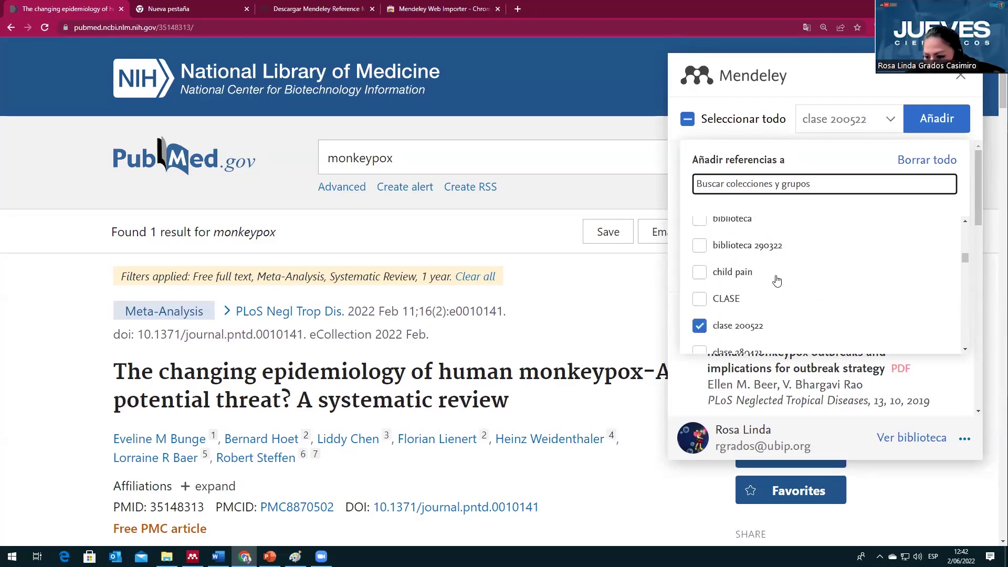
# Step: Uncheck clase 200522 and close the collection picker
pyautogui.click(732, 325)
pyautogui.scroll(5, 730, 322)
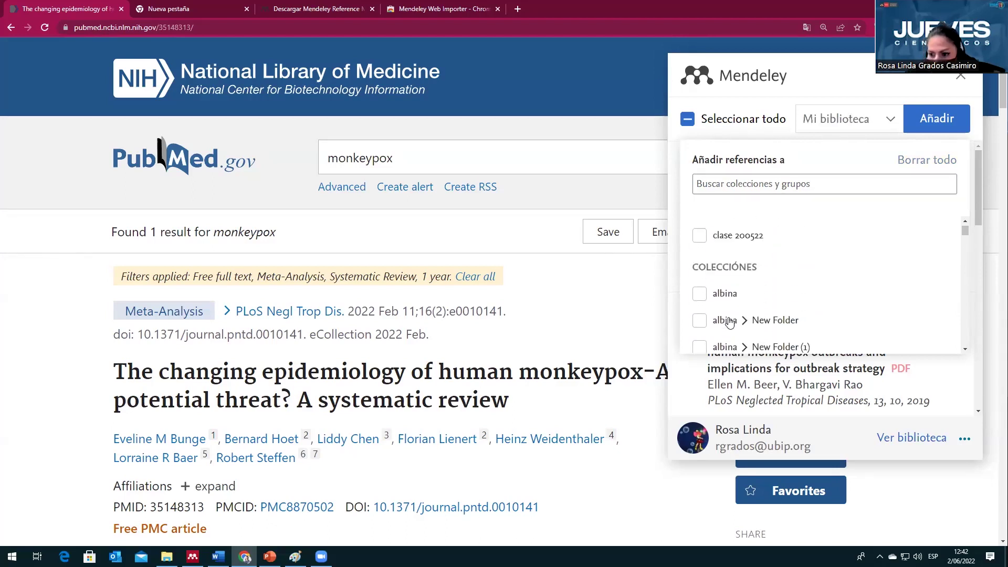
pyautogui.scroll(1, 730, 322)
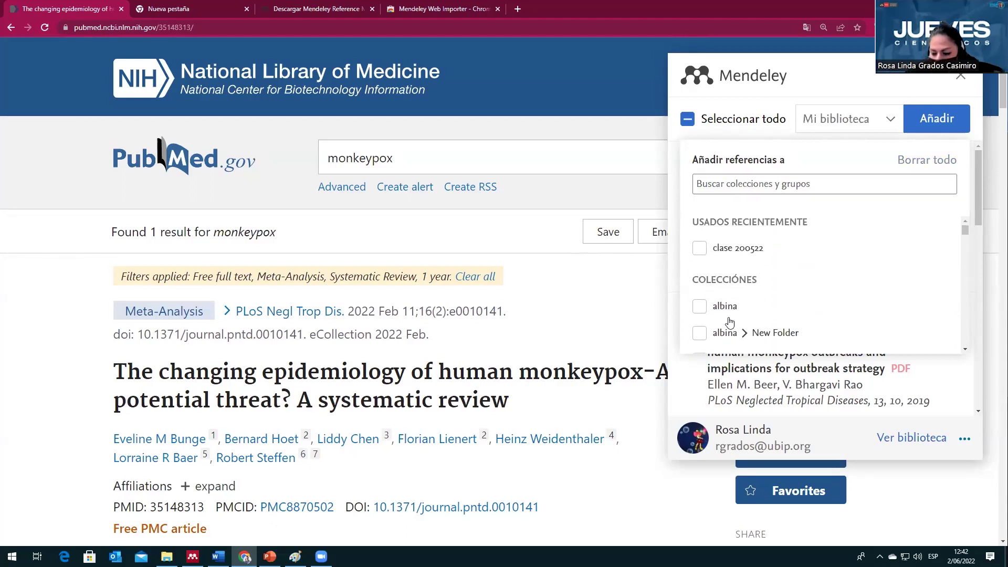
pyautogui.click(891, 126)
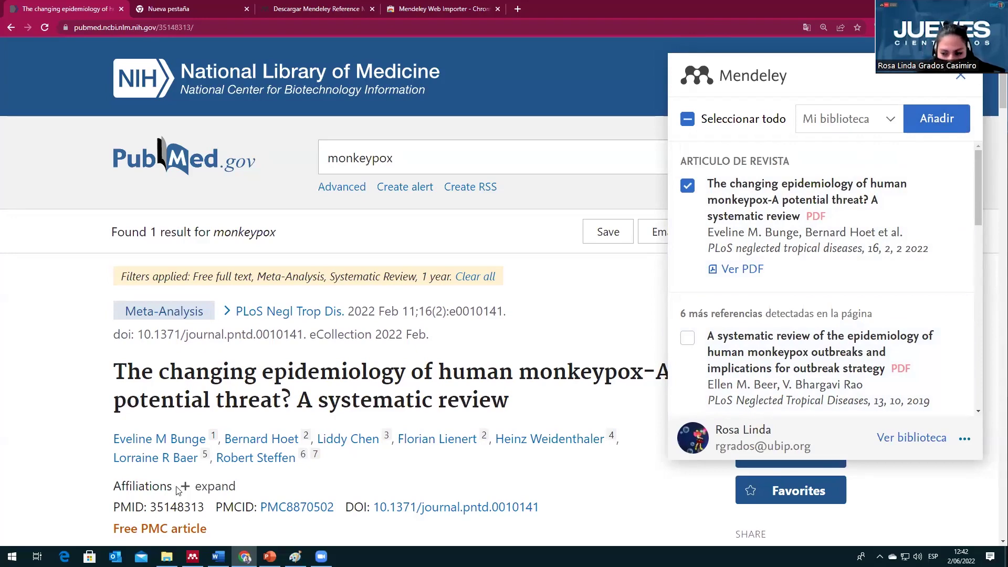
# Step: Bring Mendeley Desktop forward and sync the library with the online account
pyautogui.click(192, 556)
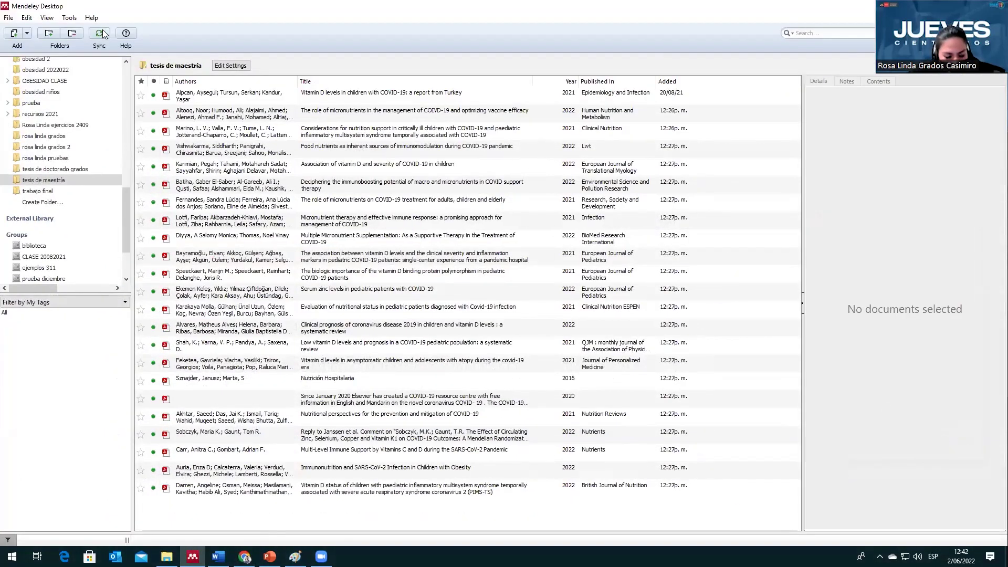
pyautogui.click(100, 33)
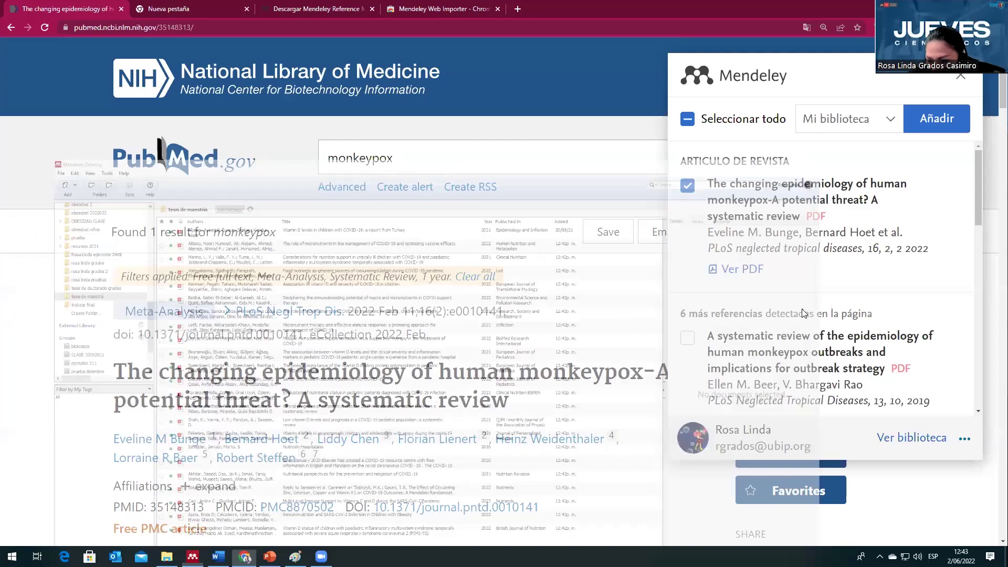
# Step: Close and reopen the Web Importer on the PubMed monkeypox article
pyautogui.scroll(-3, 828, 282)
pyautogui.scroll(-1, 828, 282)
pyautogui.scroll(3, 828, 282)
pyautogui.scroll(1, 778, 284)
pyautogui.scroll(8, 778, 284)
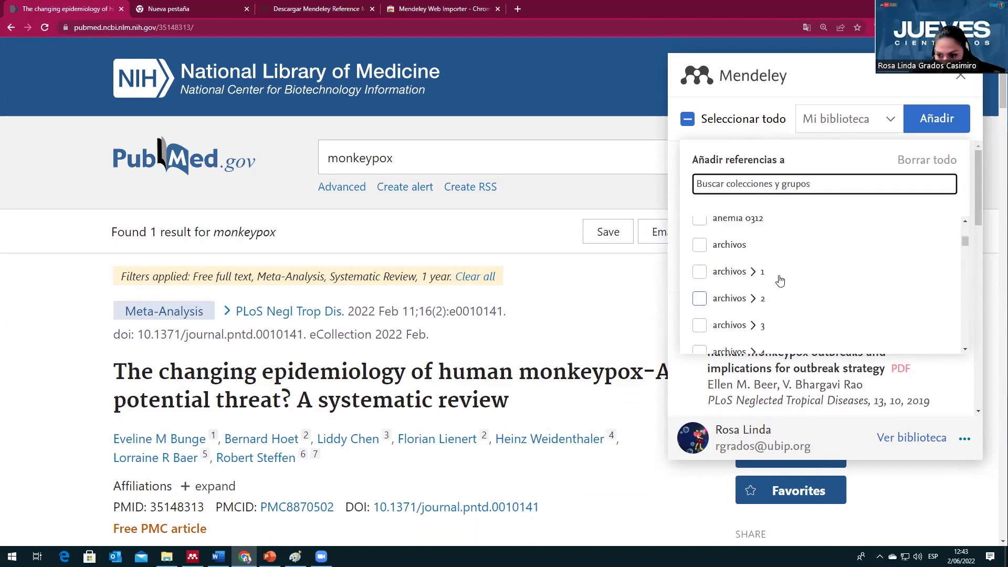
pyautogui.scroll(5, 779, 281)
pyautogui.scroll(-5, 754, 280)
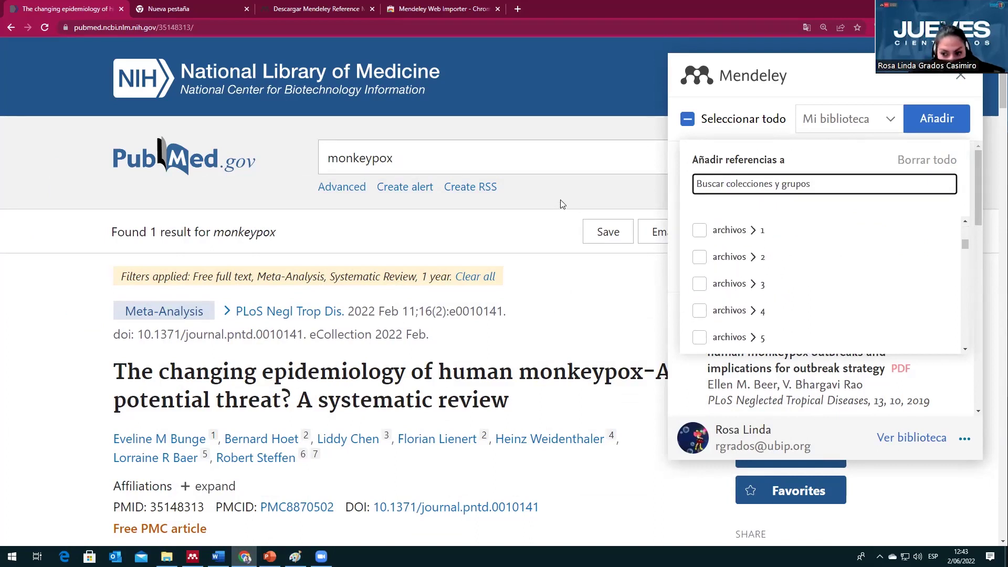
pyautogui.click(964, 78)
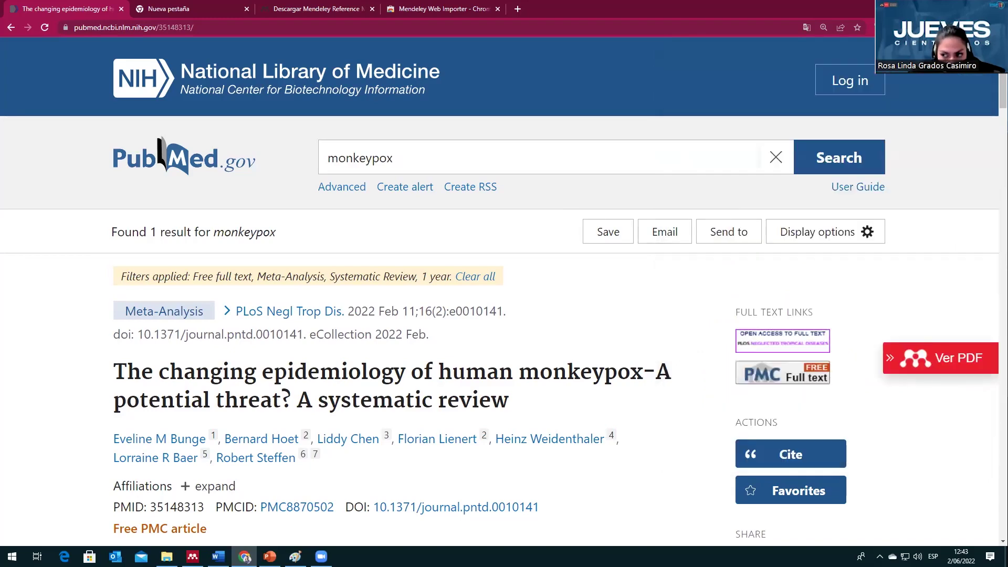
pyautogui.click(893, 27)
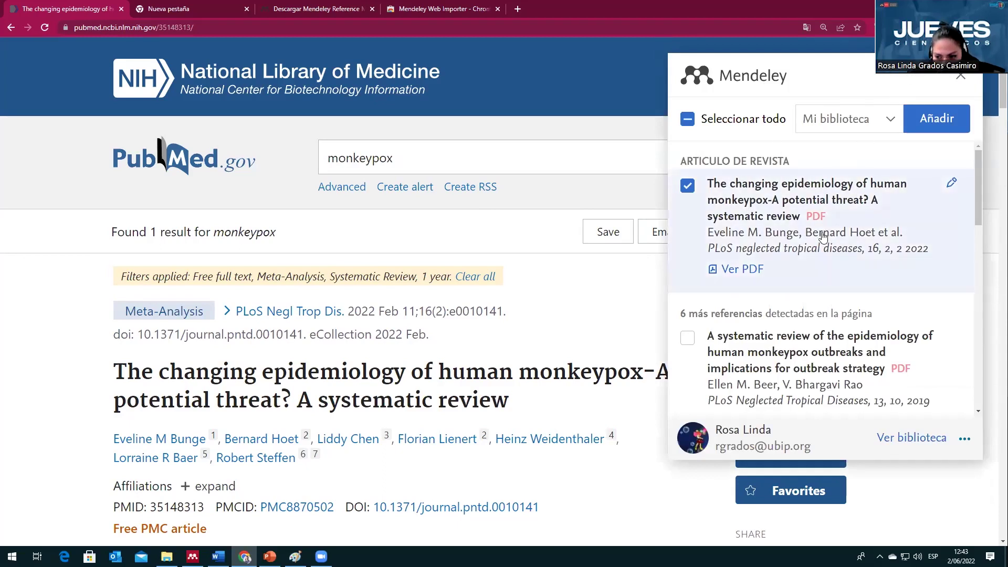
# Step: Set the destination collection to literatura covid-19 and add the review with its PDF
pyautogui.click(889, 122)
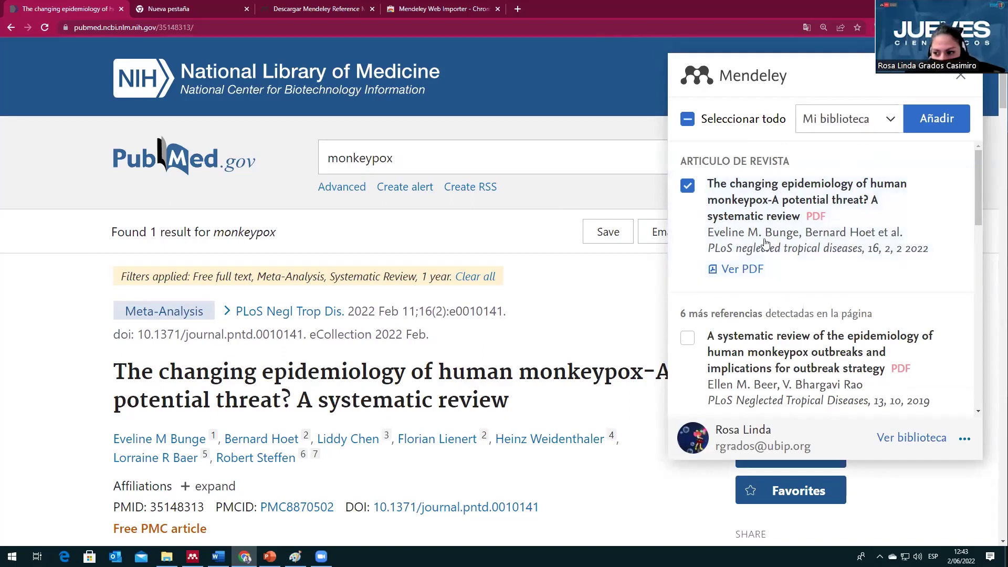
pyautogui.scroll(-1, 757, 265)
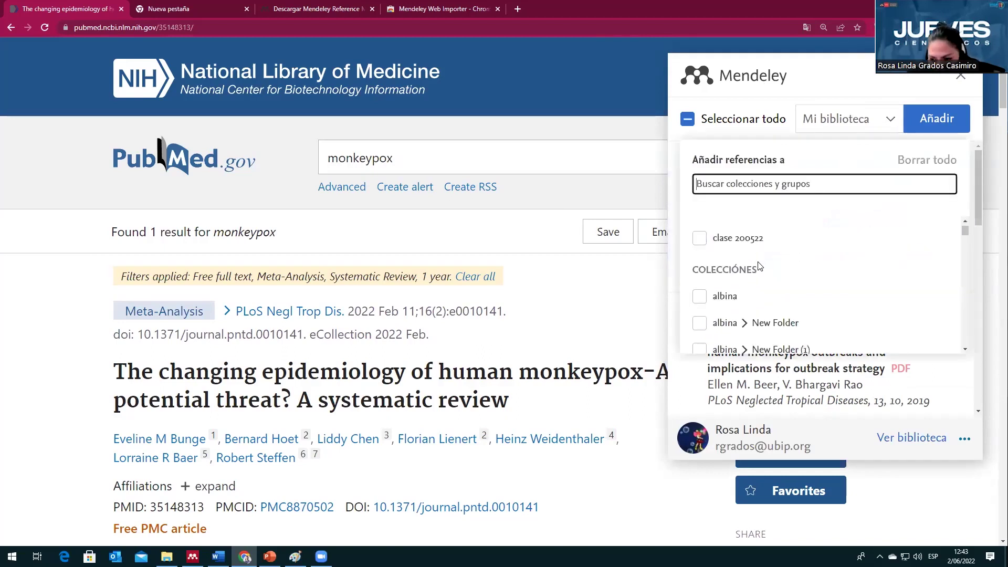
pyautogui.scroll(-6, 758, 265)
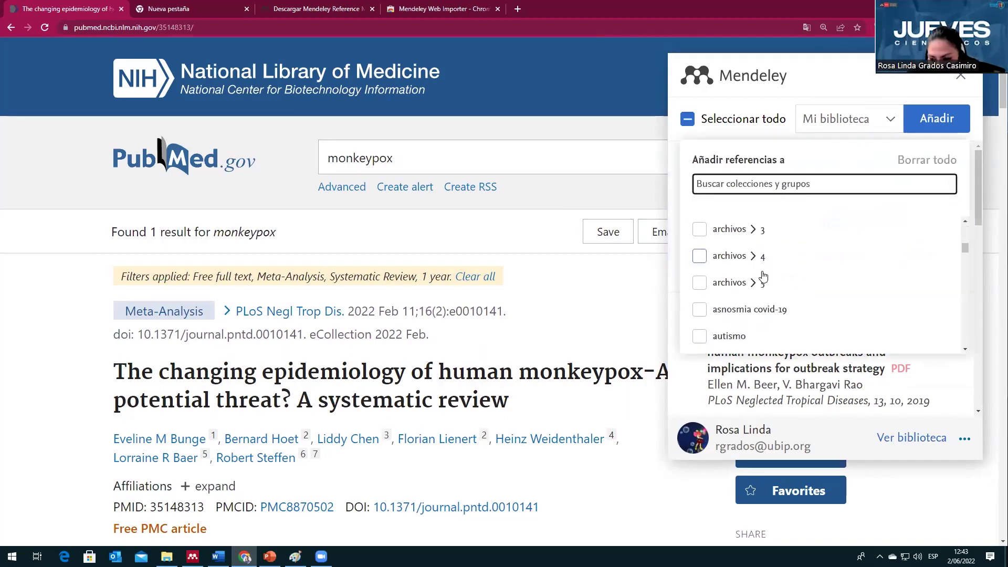
pyautogui.scroll(-10, 764, 281)
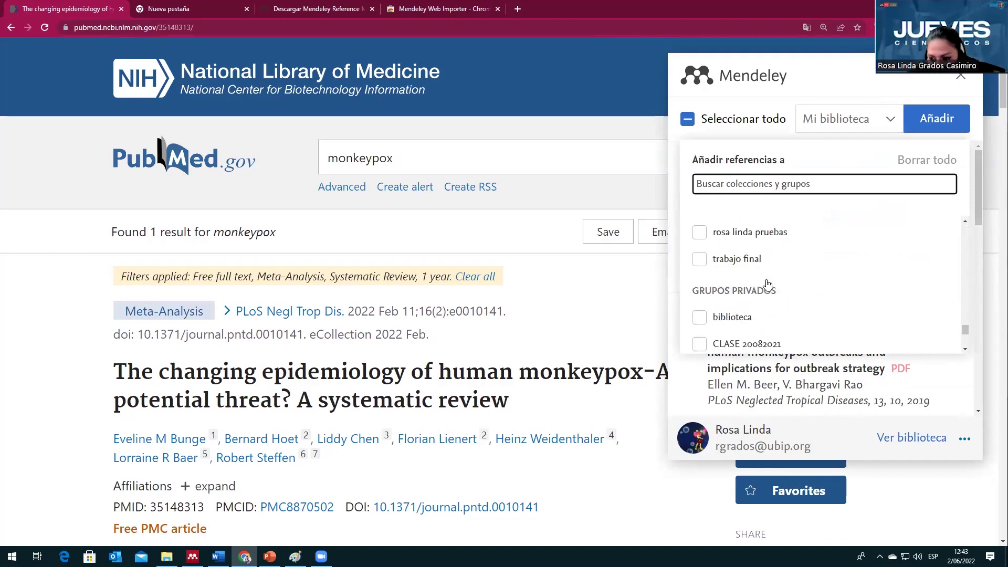
pyautogui.scroll(-2, 774, 307)
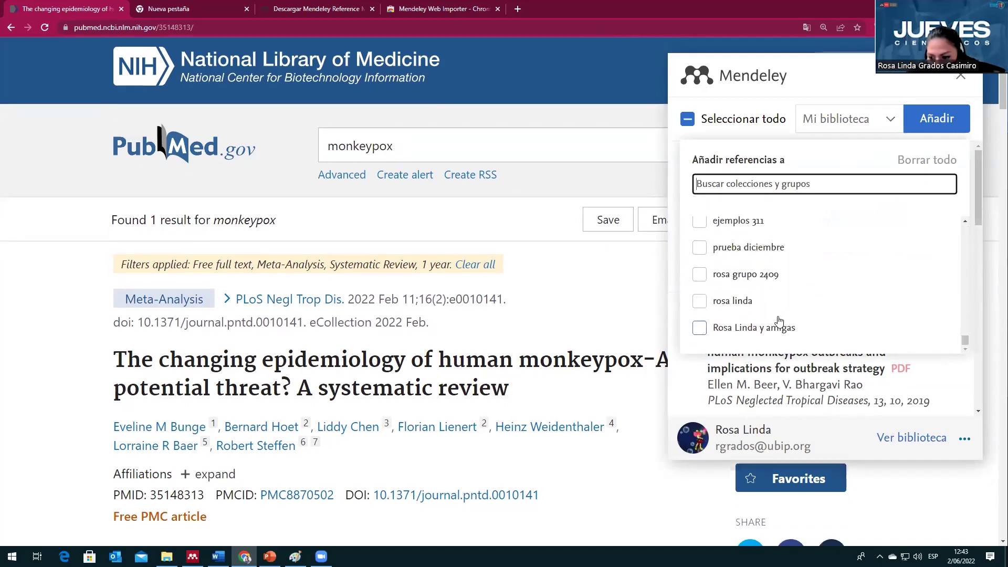
pyautogui.scroll(-1, 728, 330)
pyautogui.scroll(-1, 728, 330)
pyautogui.scroll(-2, 728, 330)
pyautogui.scroll(10, 728, 330)
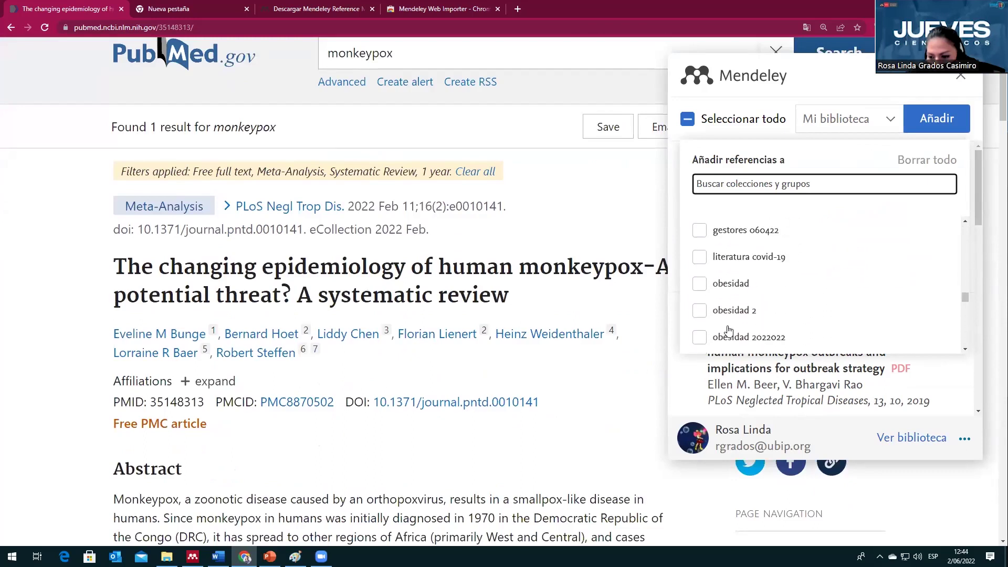
pyautogui.click(732, 313)
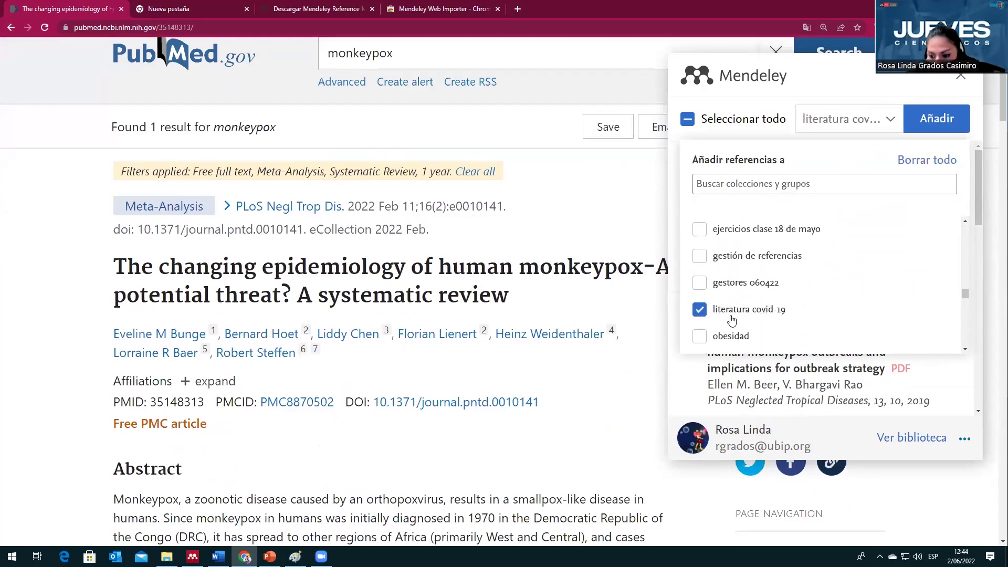
pyautogui.scroll(3, 731, 320)
pyautogui.scroll(-3, 731, 320)
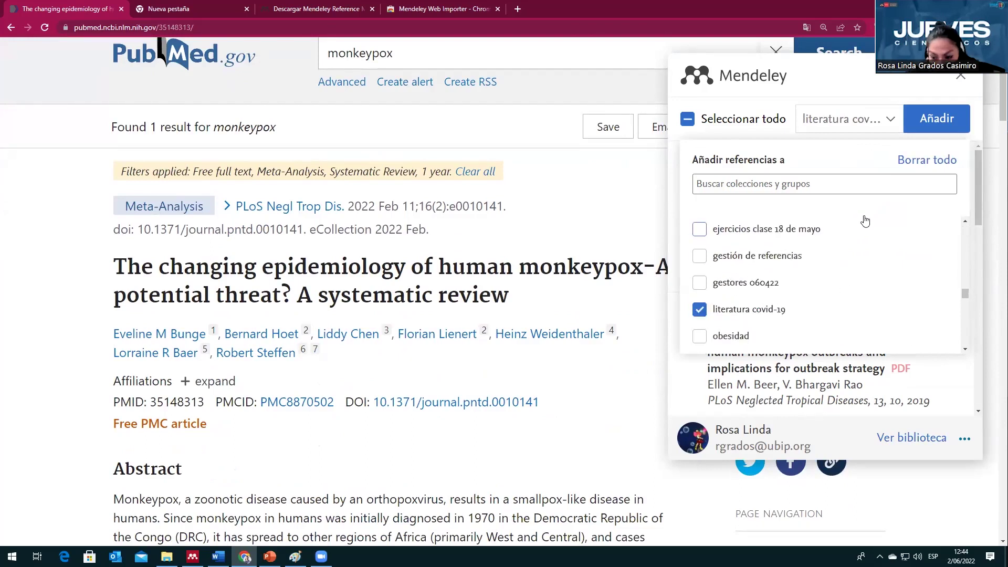
pyautogui.click(935, 115)
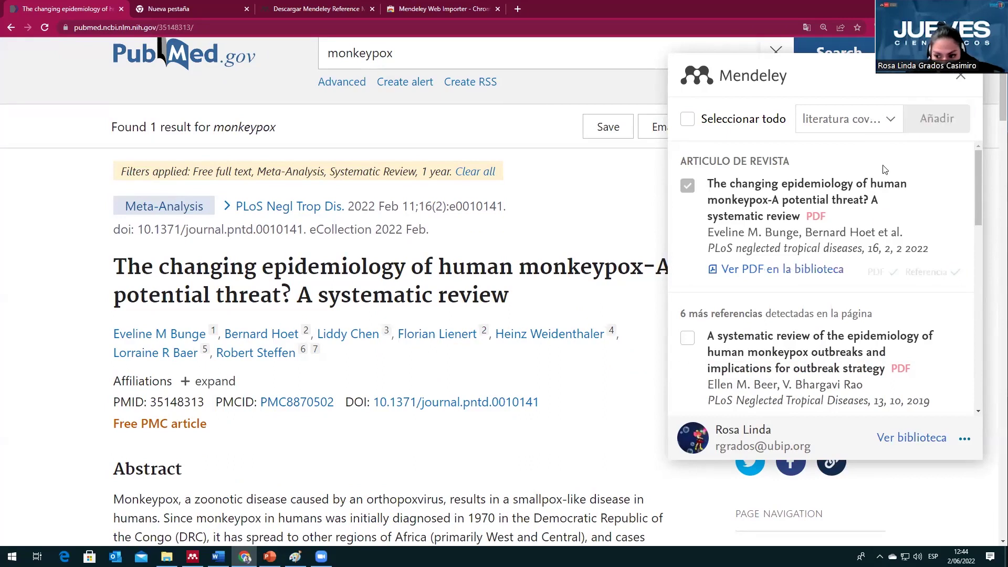
# Step: Close the Web Importer panel after the import
pyautogui.scroll(-1, 820, 292)
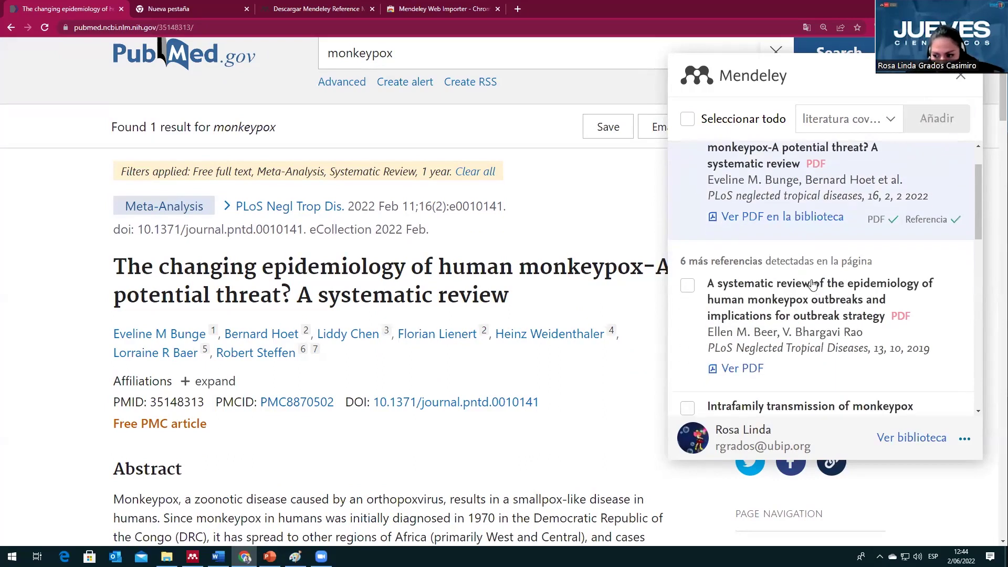
pyautogui.scroll(-3, 794, 282)
pyautogui.scroll(1, 788, 278)
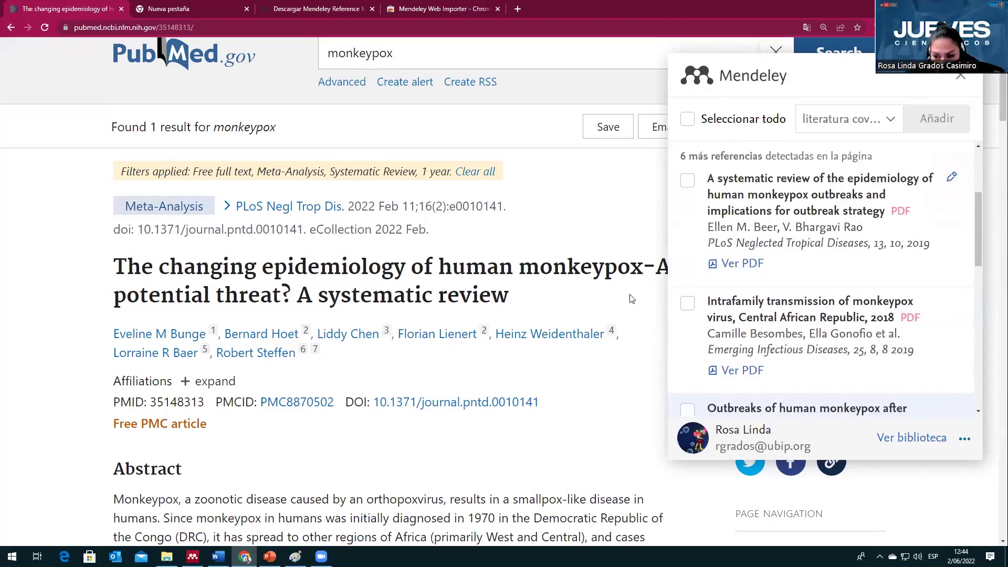
pyautogui.scroll(-5, 635, 280)
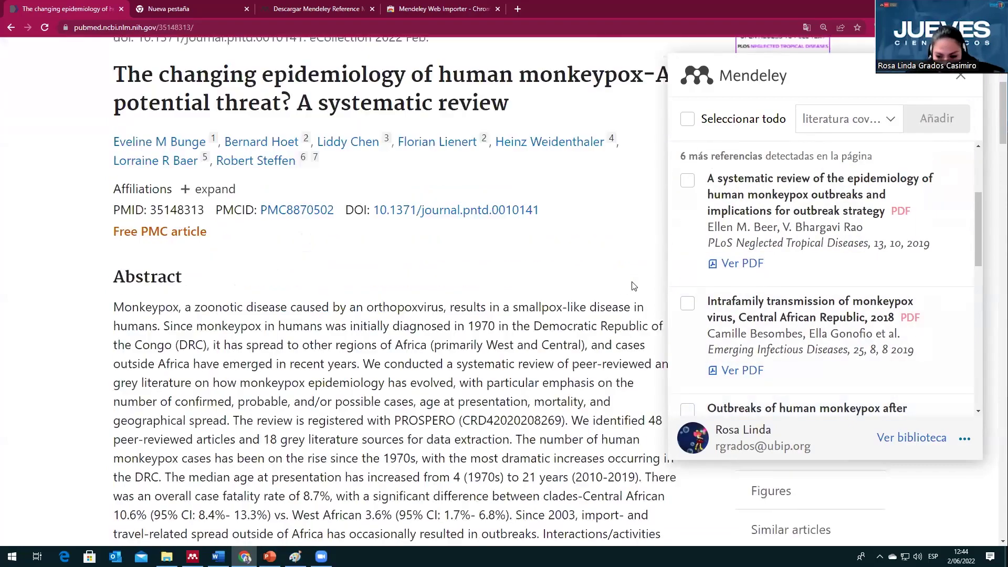
pyautogui.scroll(5, 635, 280)
pyautogui.click(965, 80)
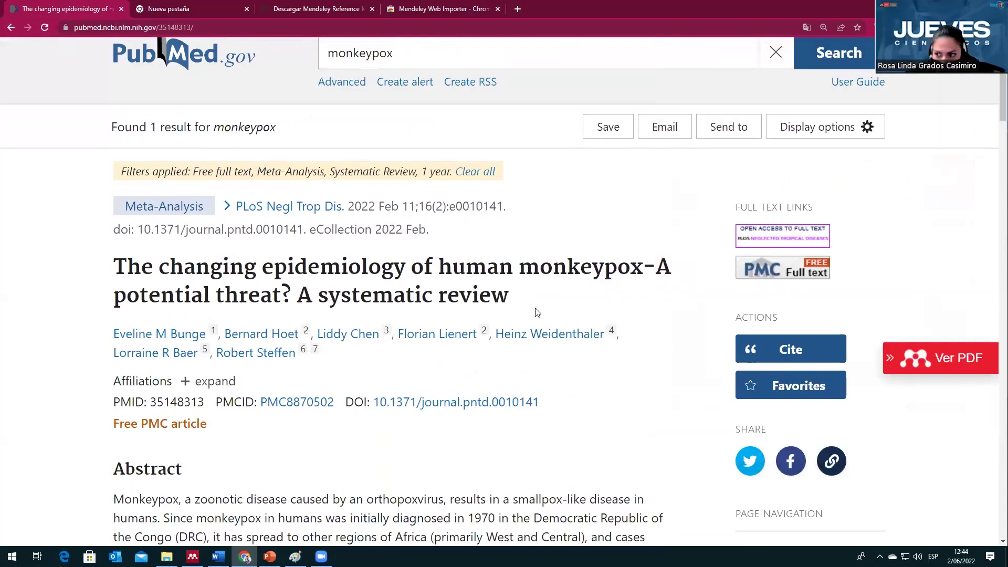
# Step: Look over the PubMed page, then bring Mendeley Desktop back to the front
pyautogui.scroll(-9, 597, 308)
pyautogui.scroll(-20, 599, 306)
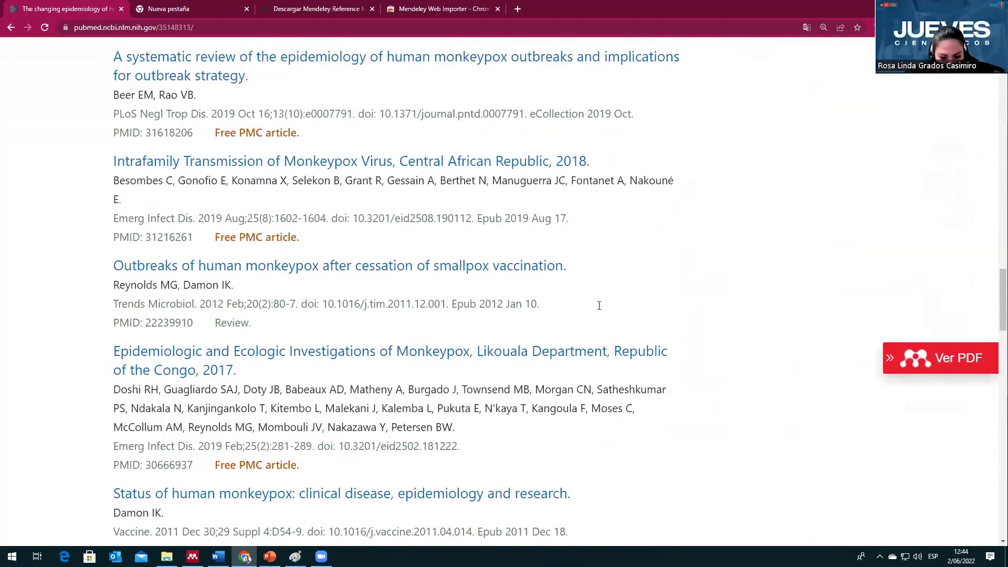
pyautogui.scroll(-9, 599, 306)
pyautogui.scroll(6, 610, 294)
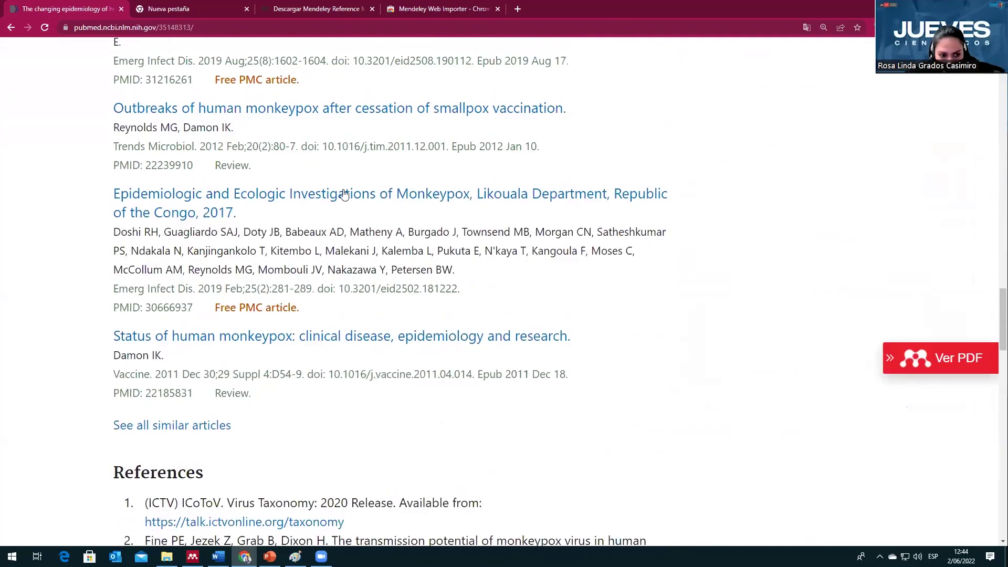
pyautogui.scroll(4, 561, 315)
pyautogui.scroll(-5, 561, 314)
pyautogui.scroll(9, 562, 313)
pyautogui.scroll(20, 561, 313)
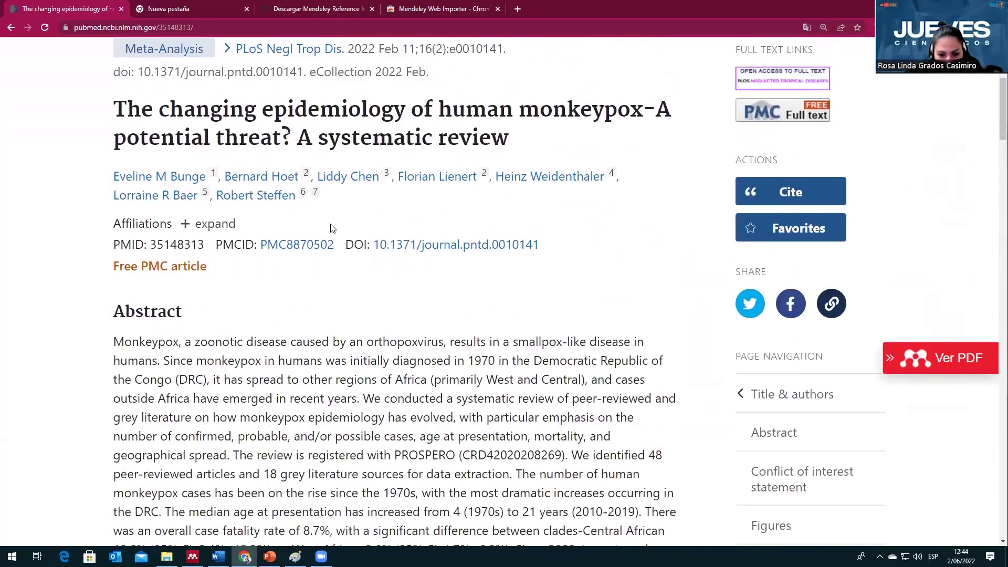
pyautogui.scroll(3, 344, 229)
pyautogui.scroll(-13, 366, 342)
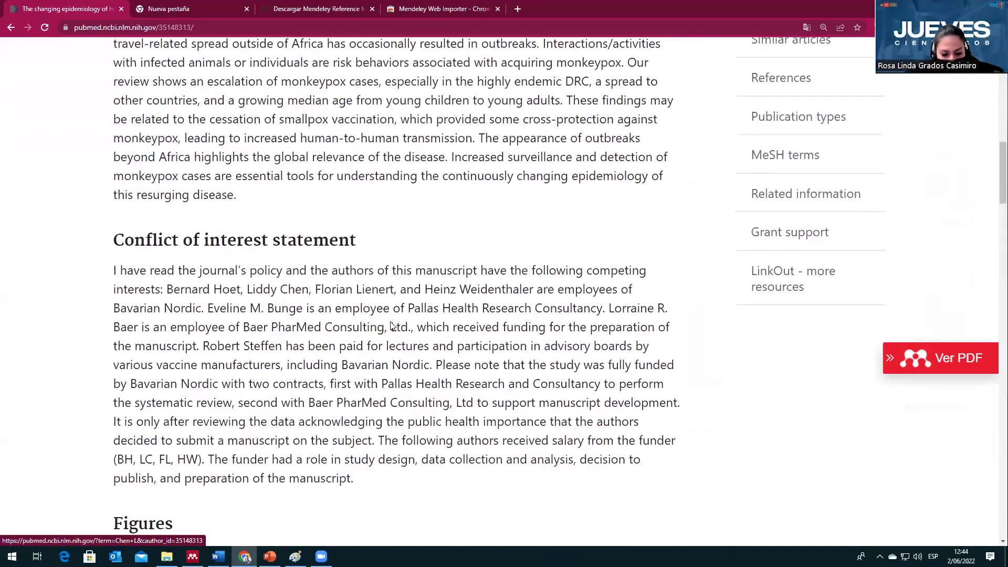
pyautogui.scroll(-2, 391, 326)
pyautogui.click(193, 556)
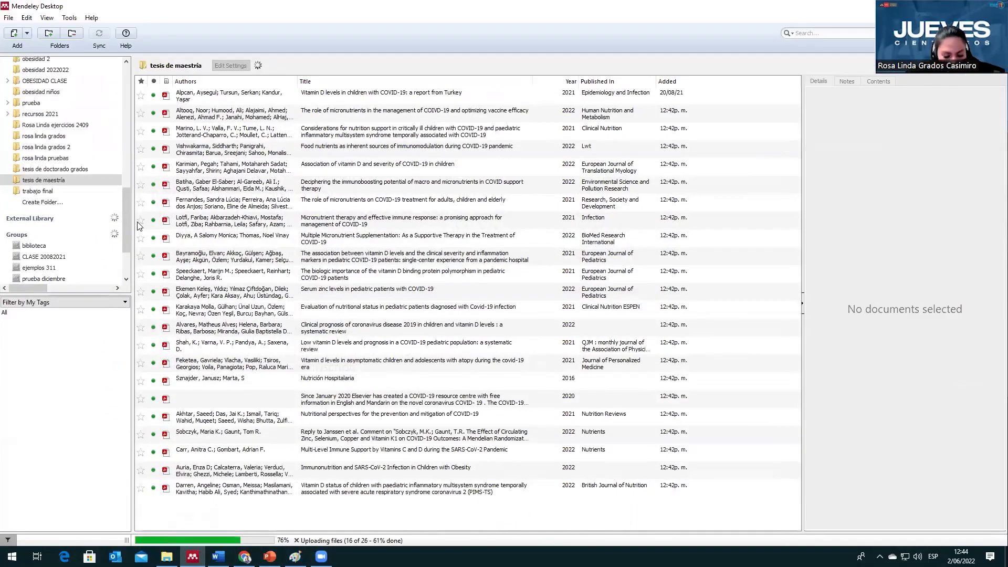
# Step: Open the 'literatura covid-19' folder in Mendeley Desktop, then return to the monkeypox article's top in Chrome
pyautogui.moveTo(121, 208); pyautogui.dragTo(130, 172)
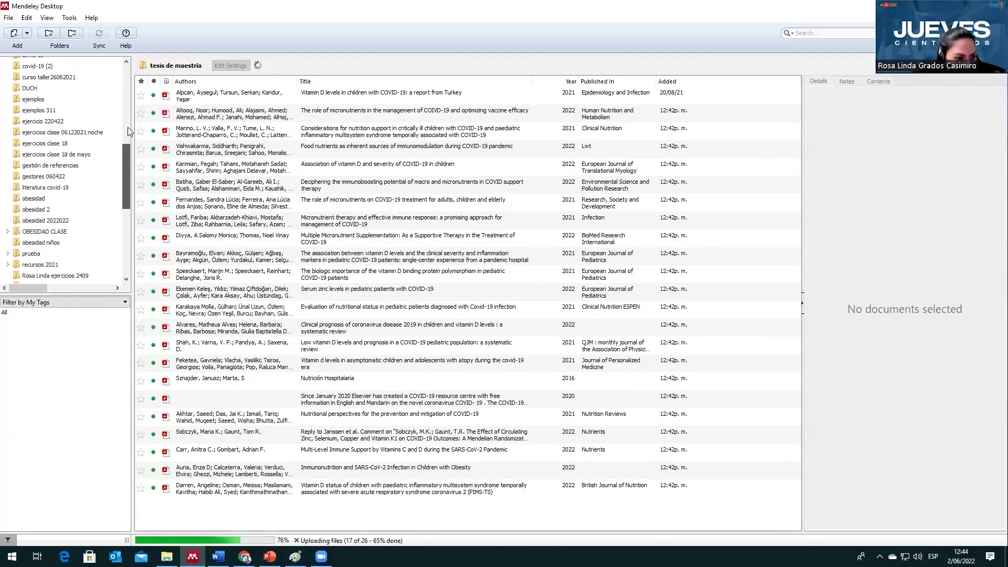
pyautogui.moveTo(127, 145); pyautogui.dragTo(135, 115)
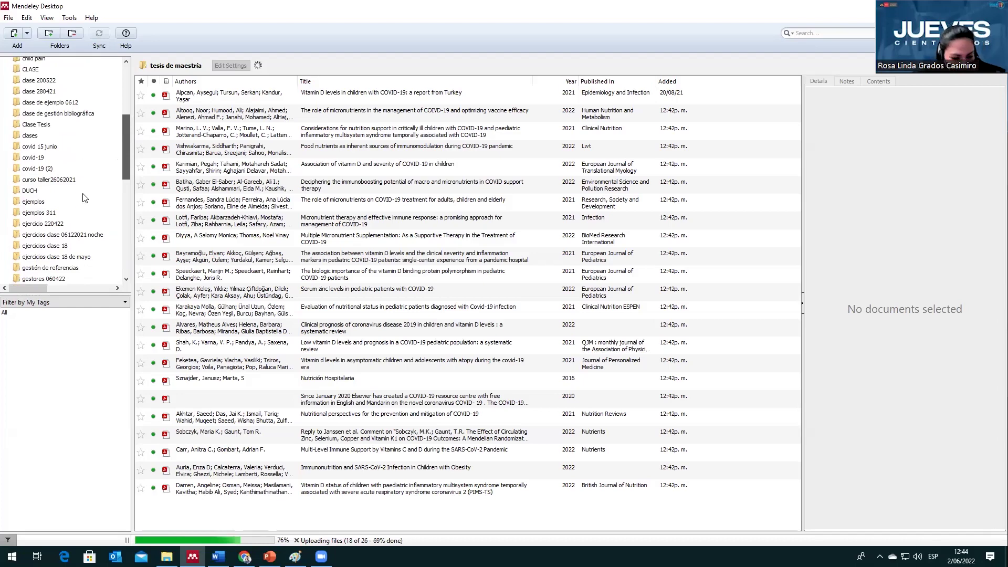
pyautogui.scroll(-1, 83, 201)
pyautogui.scroll(-1, 82, 201)
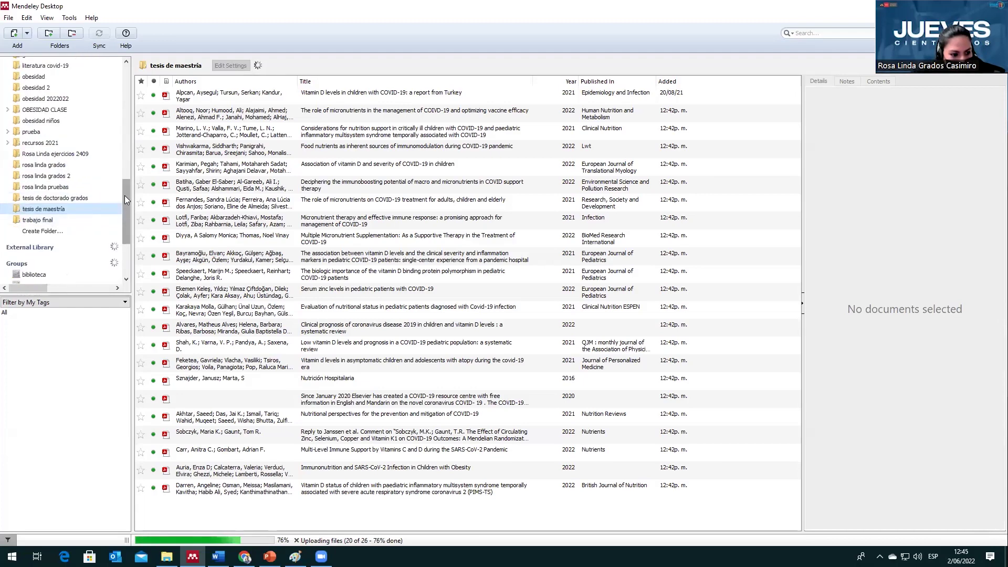
pyautogui.scroll(2, 126, 191)
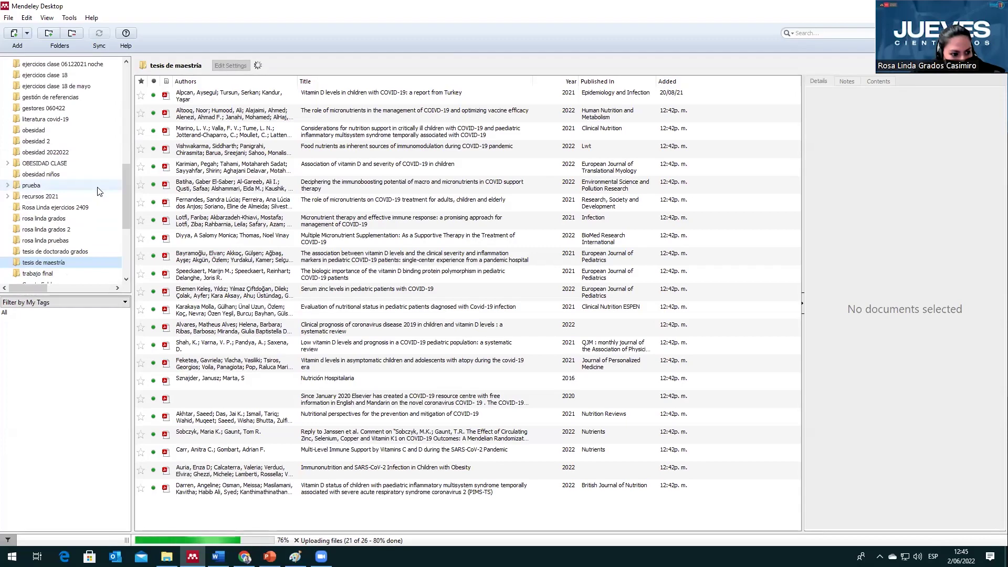
pyautogui.click(62, 120)
pyautogui.click(62, 120)
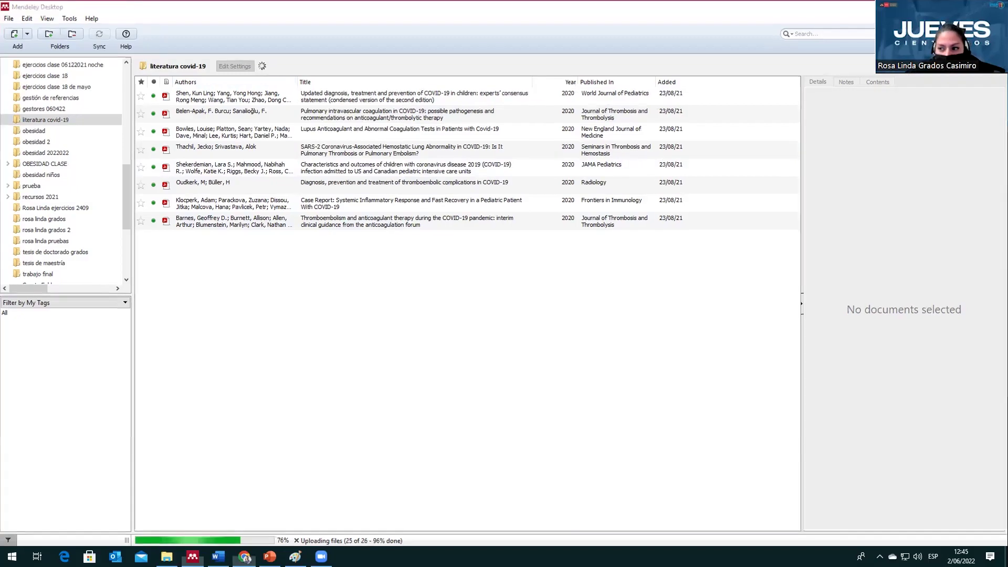
pyautogui.click(244, 557)
pyautogui.press('Home')
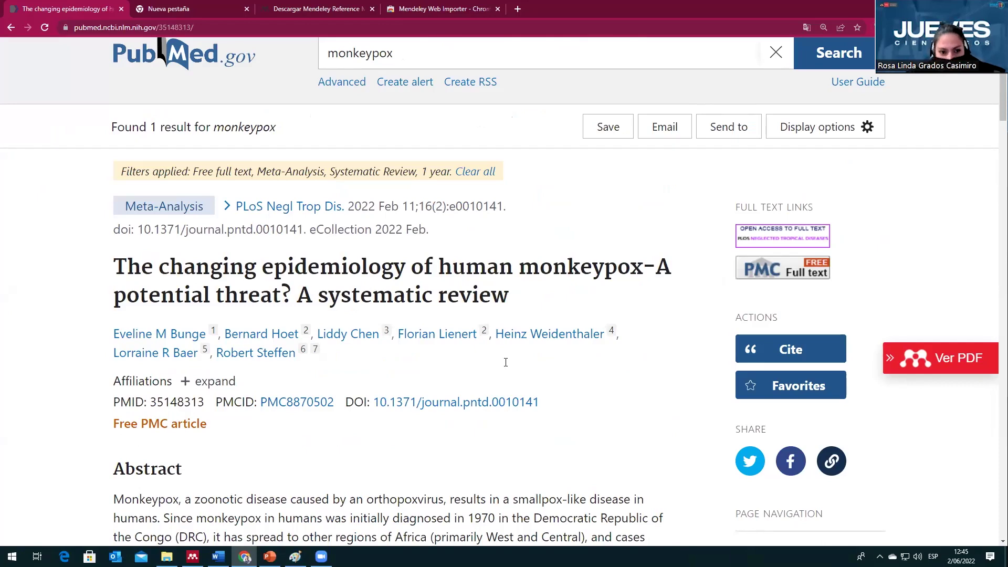
# Step: Glance at the Mendeley Desktop library, then come back to the PubMed monkeypox article
pyautogui.scroll(2, 506, 361)
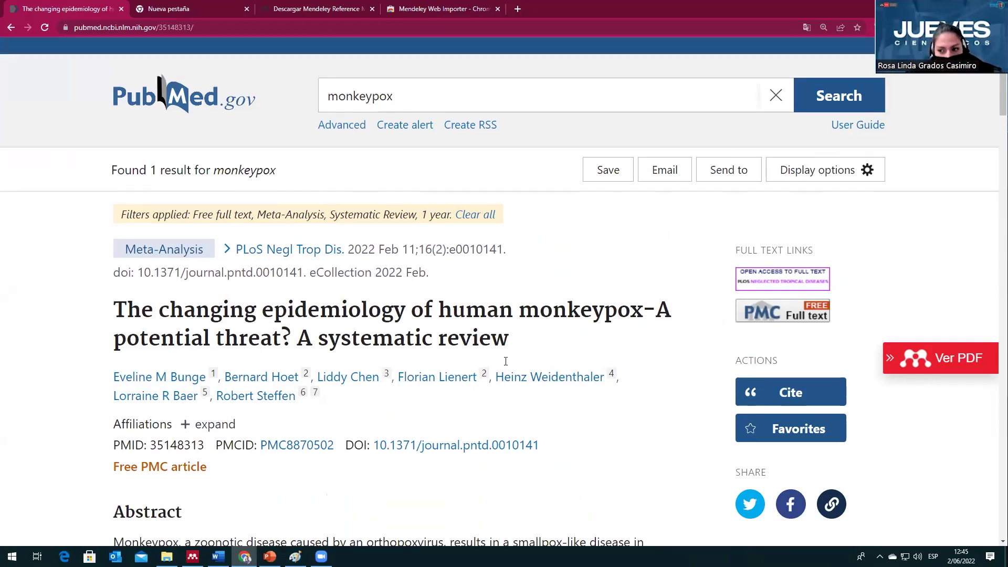
pyautogui.scroll(-2, 509, 359)
pyautogui.scroll(1, 512, 359)
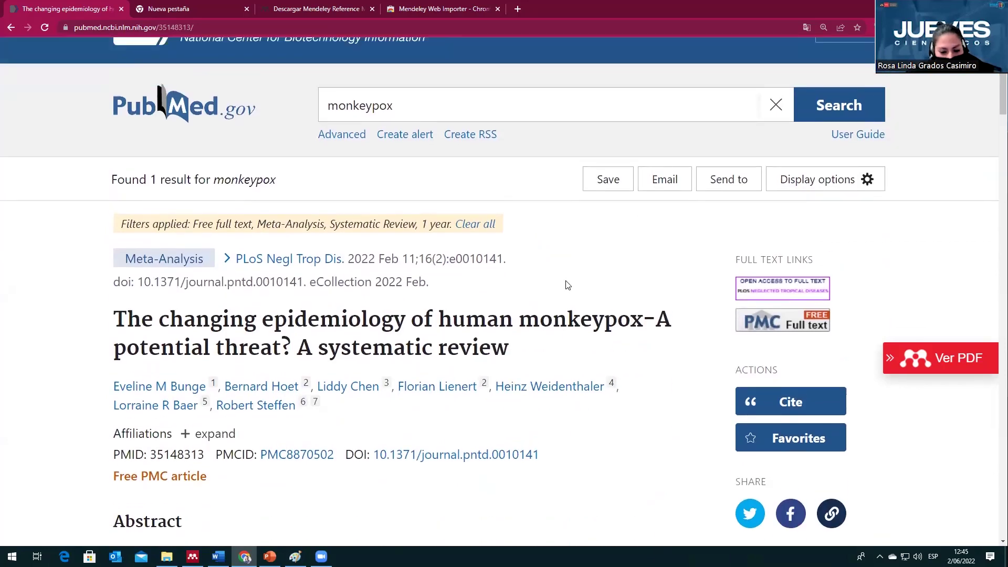
pyautogui.click(193, 557)
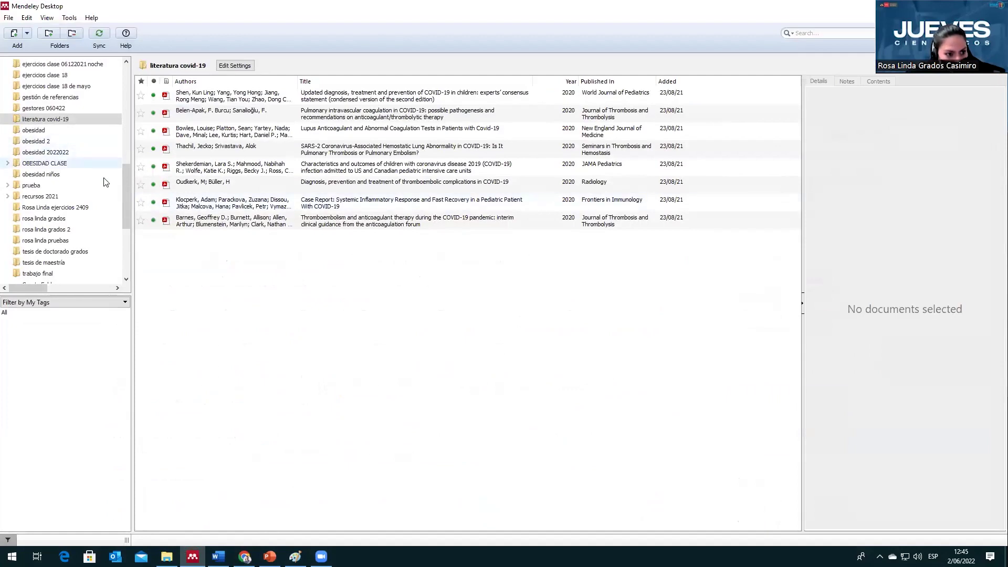
pyautogui.scroll(-2, 127, 225)
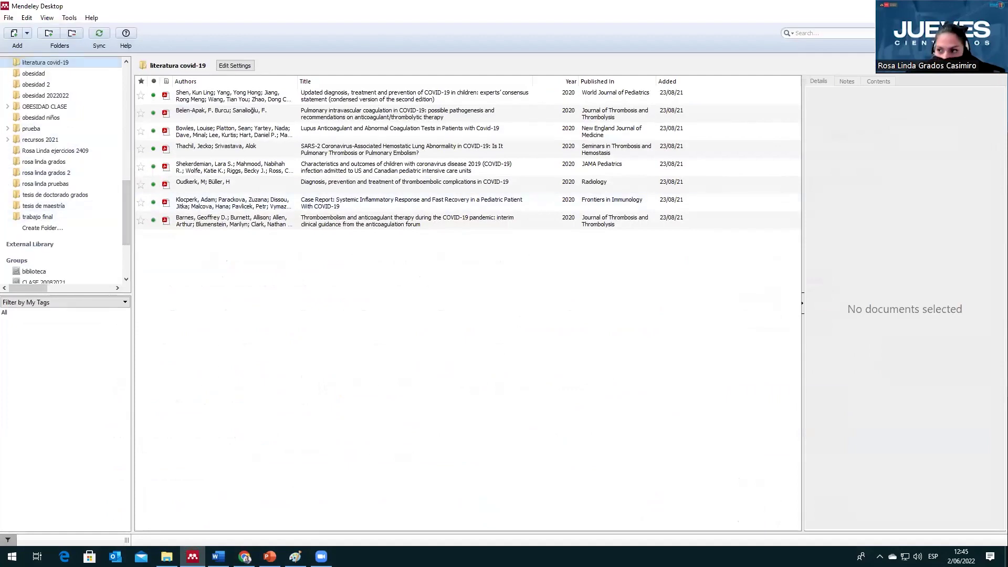
pyautogui.hotkey('alt', 'Tab')
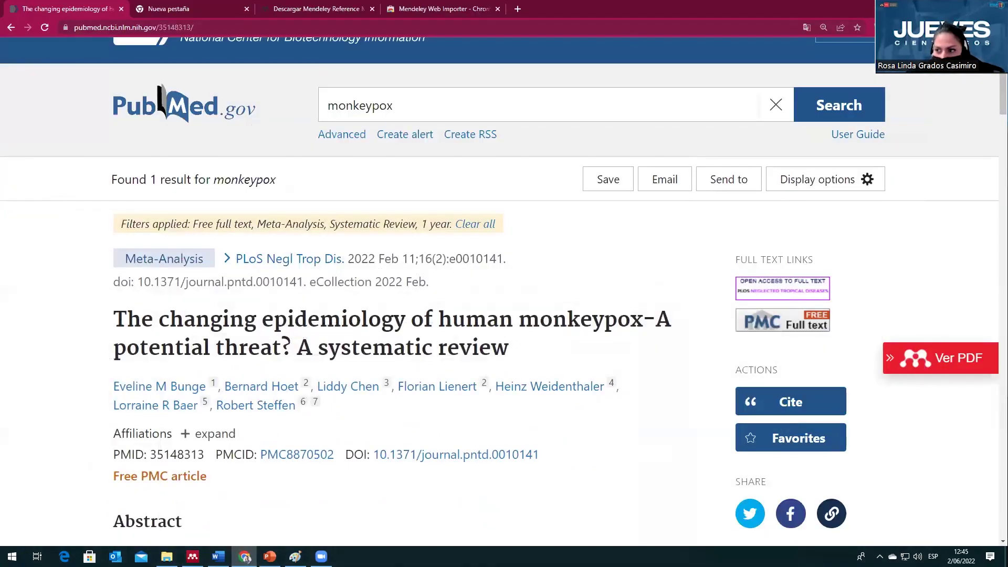
# Step: Uncheck 'literatura covid-19' in Mendeley Web Importer's collection list, close the importer, and show the desktop
pyautogui.click(891, 27)
pyautogui.click(892, 120)
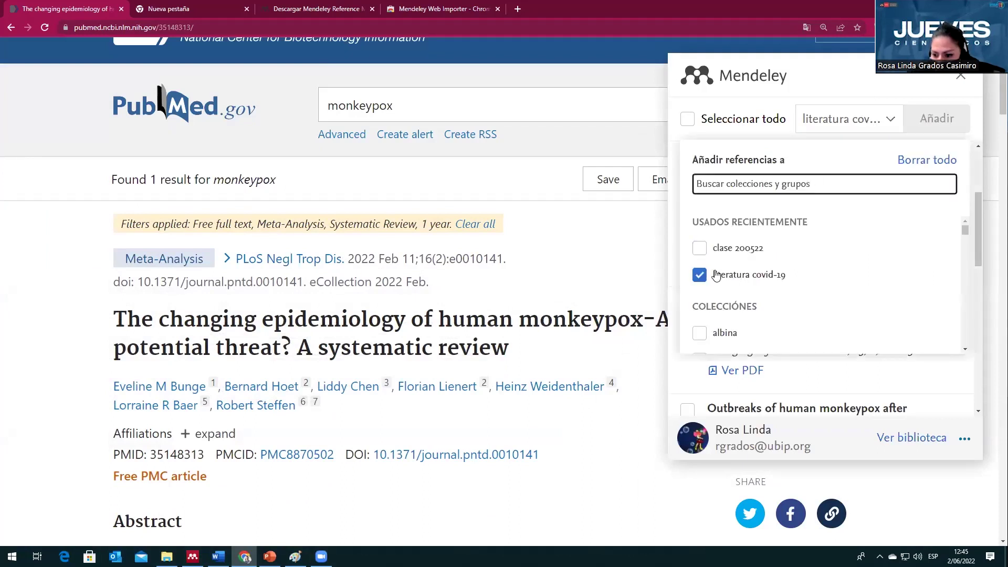
pyautogui.scroll(-3, 719, 273)
pyautogui.scroll(3, 719, 273)
pyautogui.click(727, 231)
pyautogui.scroll(-3, 735, 273)
pyautogui.scroll(-15, 739, 274)
pyautogui.scroll(-15, 739, 285)
pyautogui.scroll(-2, 738, 284)
pyautogui.scroll(1, 741, 281)
pyautogui.scroll(1, 745, 280)
pyautogui.scroll(2, 744, 280)
pyautogui.click(961, 76)
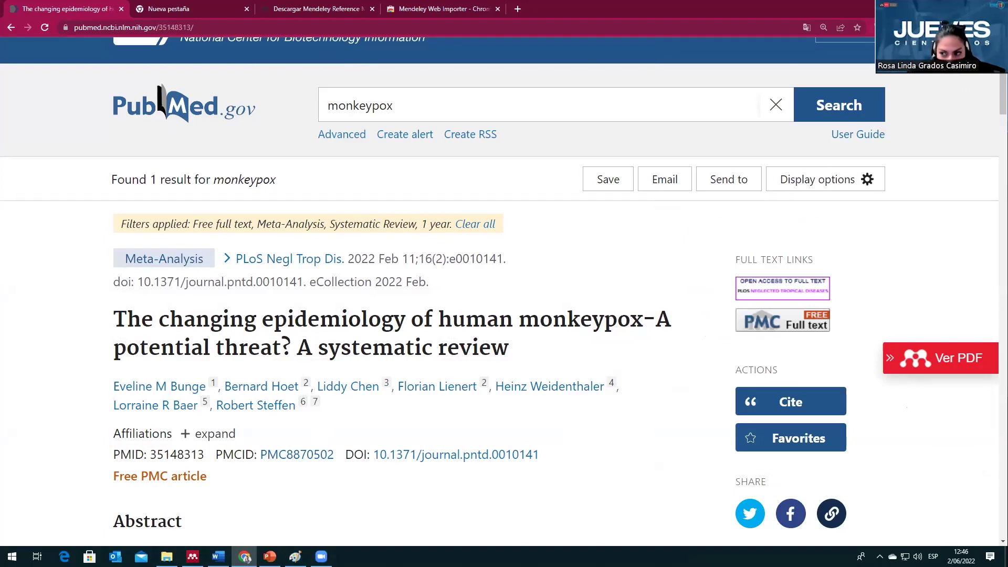
pyautogui.press('super+d')
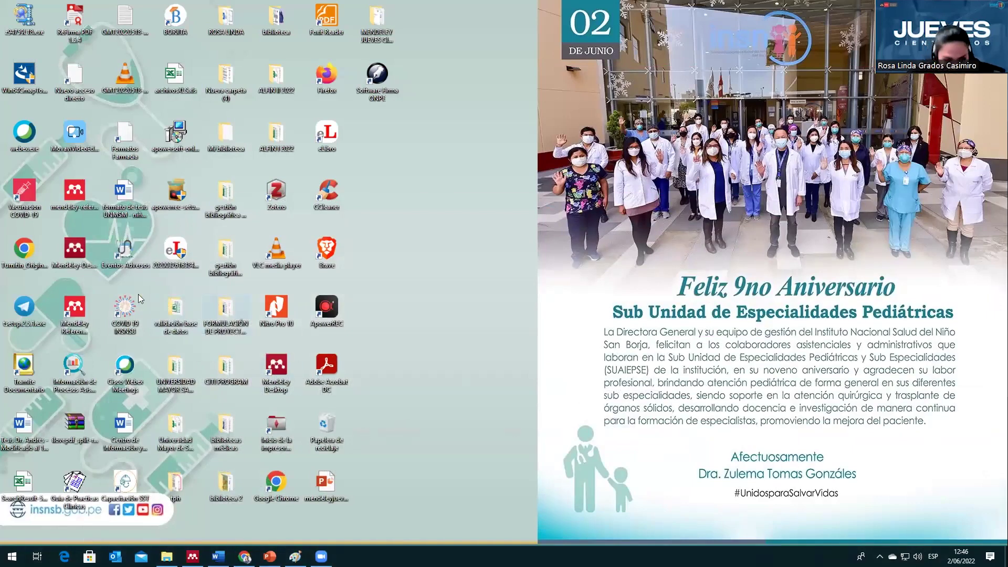
# Step: Launch Mendeley Reference Manager from the desktop and enter the account e-mail address
pyautogui.click(80, 308)
pyautogui.doubleClick(80, 308)
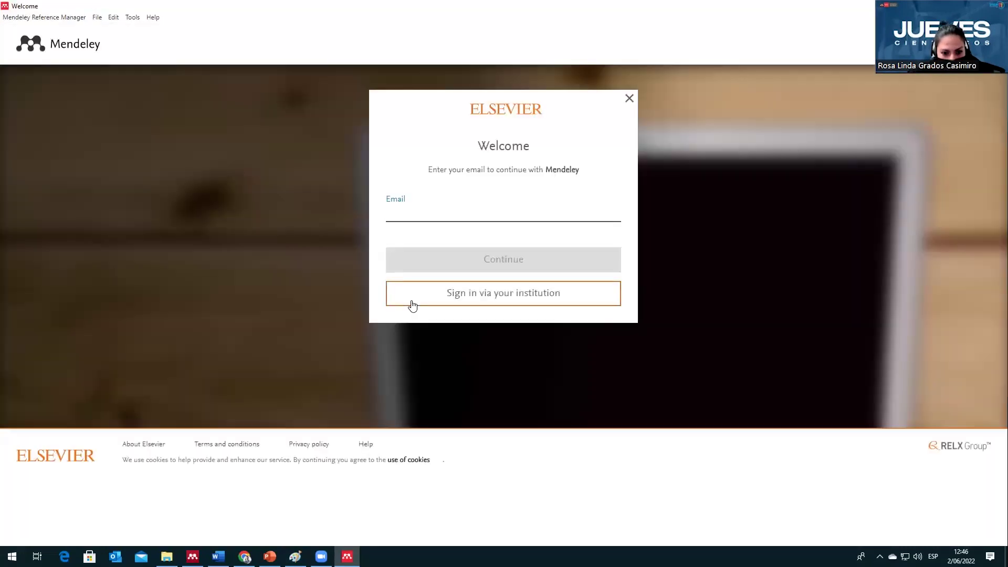
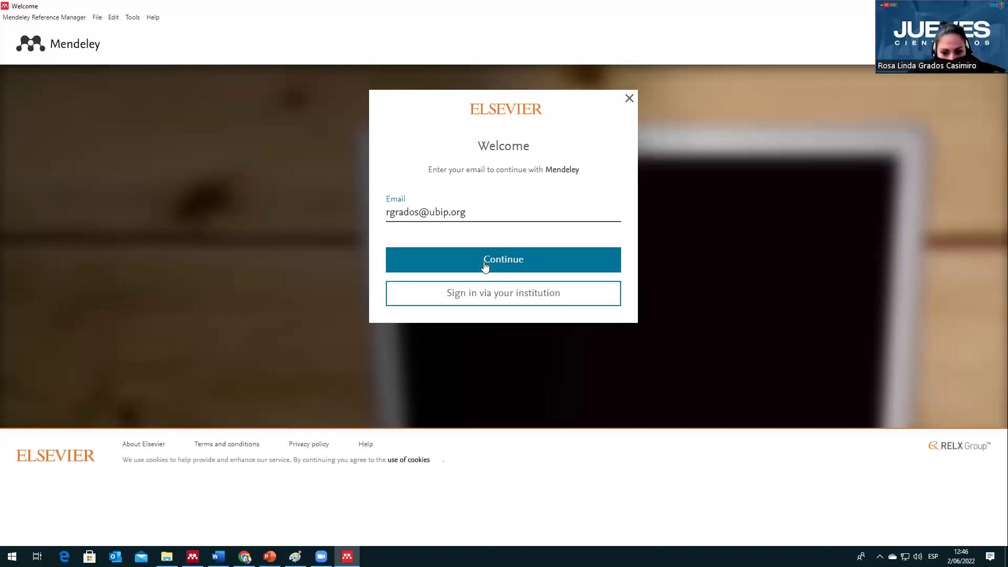
pyautogui.click(484, 265)
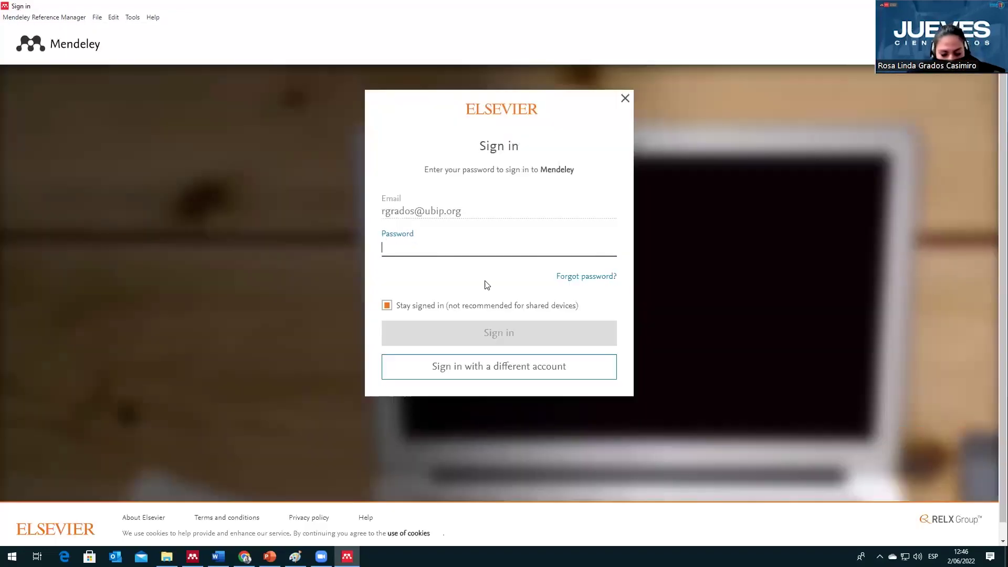
# Step: Enter the account password, retyping it after mistakes, and sign in
pyautogui.write('•')
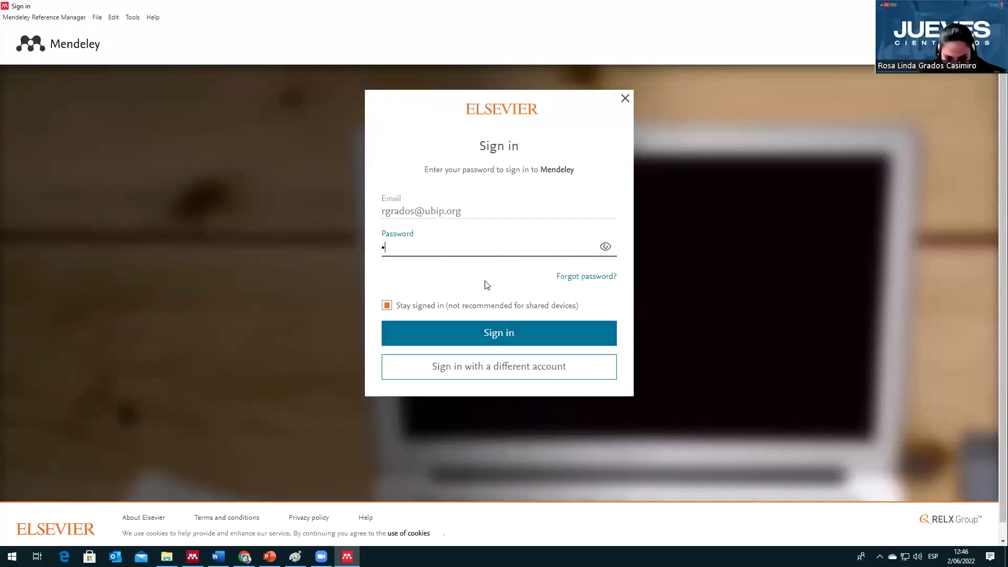
pyautogui.press('BackSpace')
pyautogui.write('•••••••')
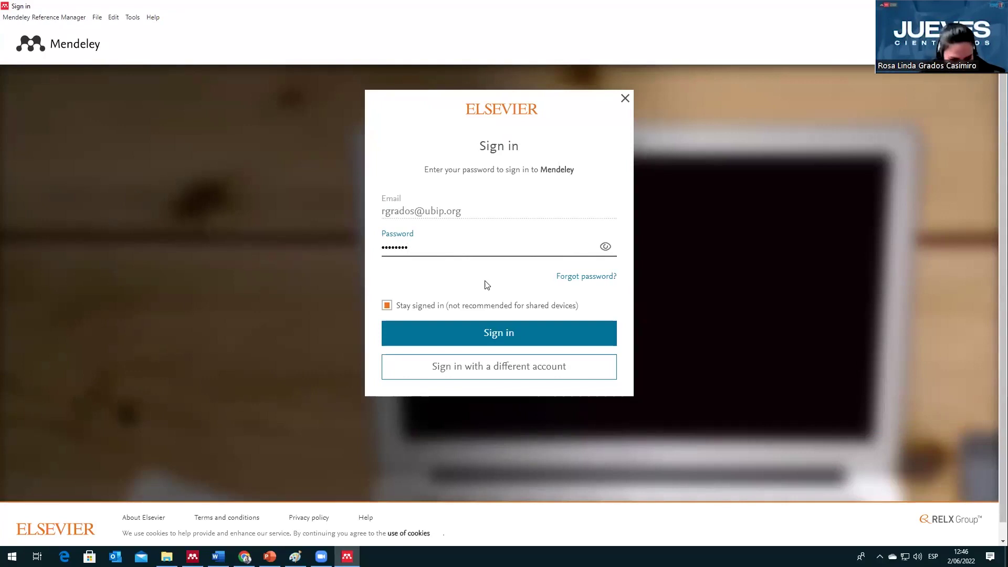
pyautogui.press('BackSpace')
pyautogui.press('BackSpace')
pyautogui.press('BackSpace')
pyautogui.press('BackSpace')
pyautogui.press('BackSpace')
pyautogui.press('BackSpace')
pyautogui.press('BackSpace')
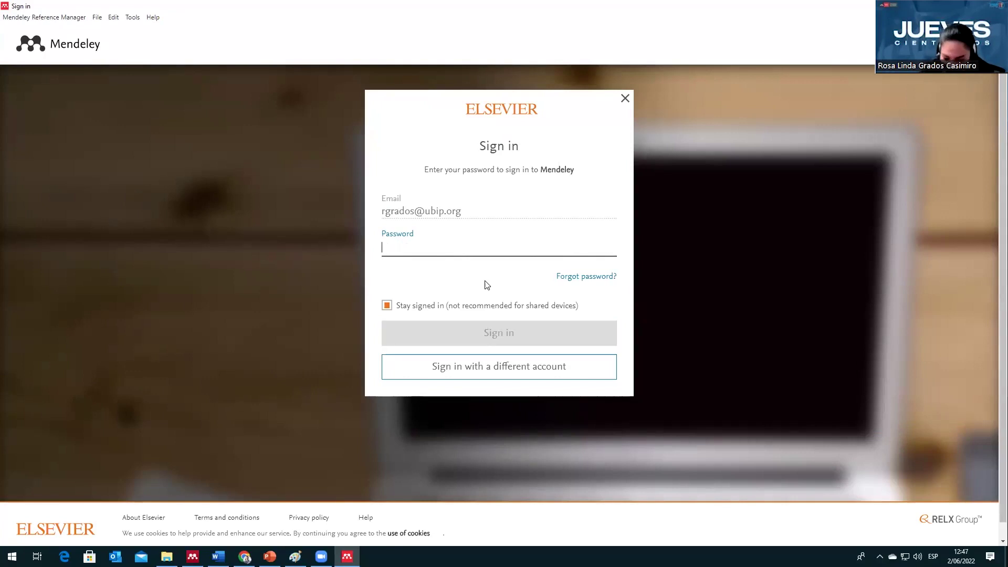
pyautogui.write('•••')
pyautogui.press('BackSpace')
pyautogui.press('BackSpace')
pyautogui.press('BackSpace')
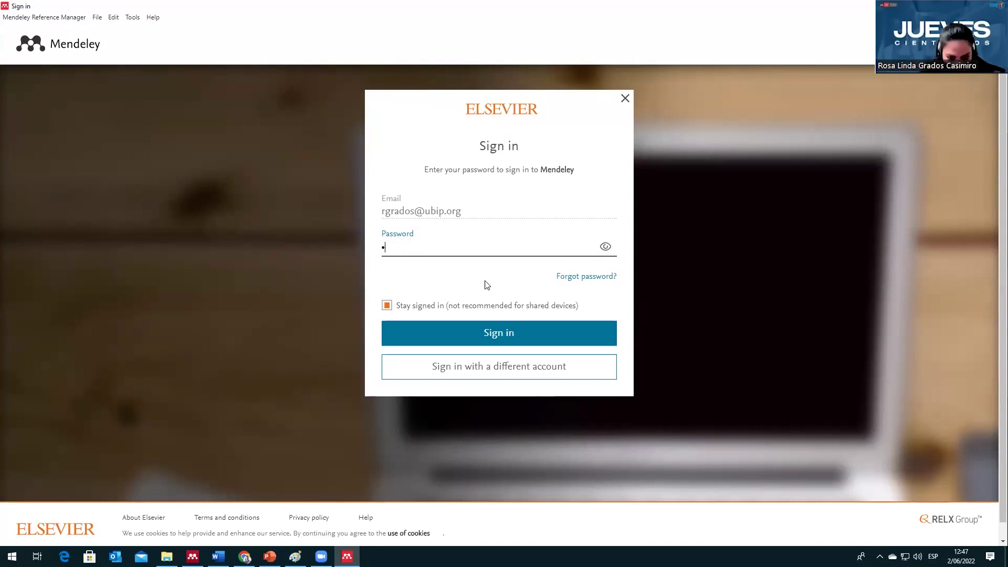
pyautogui.write('•••••••••')
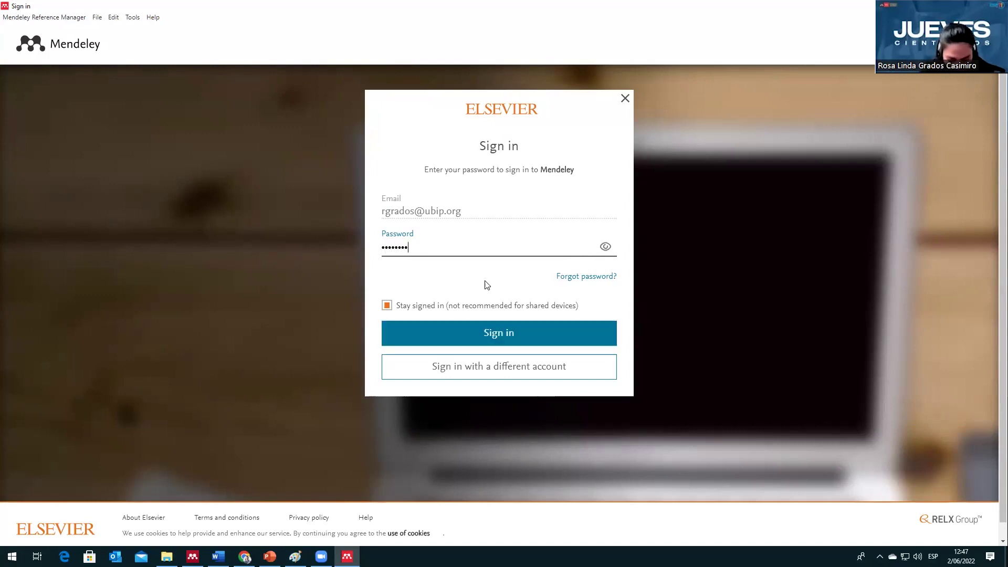
pyautogui.write('•••')
pyautogui.click(561, 332)
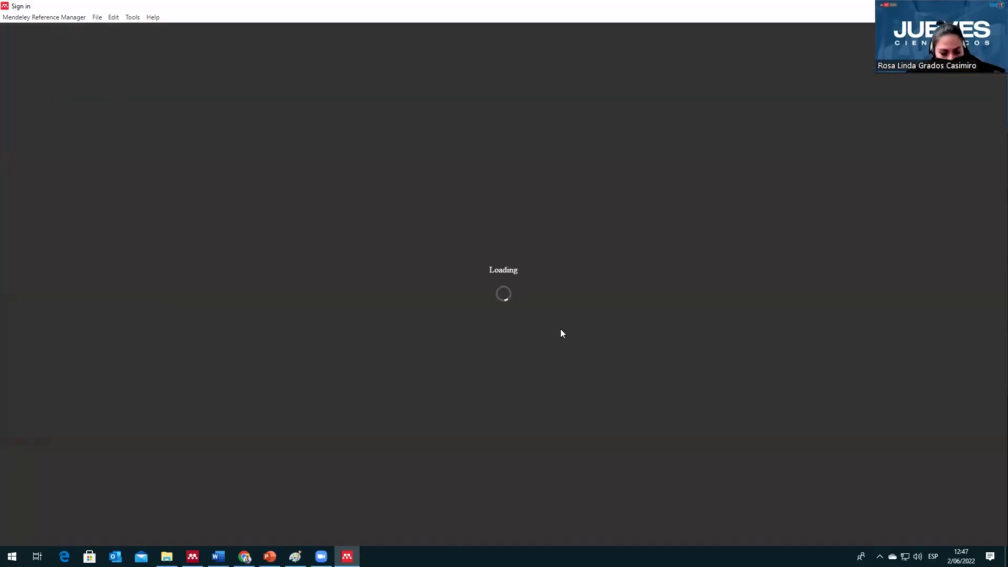
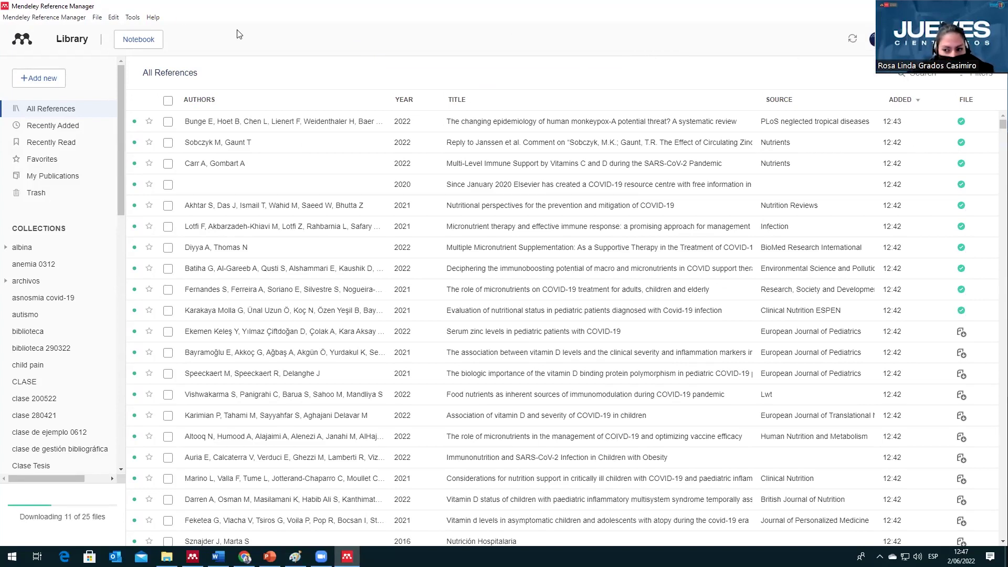
# Step: Look over the library export options menu, then dismiss it without choosing anything
pyautogui.click(102, 21)
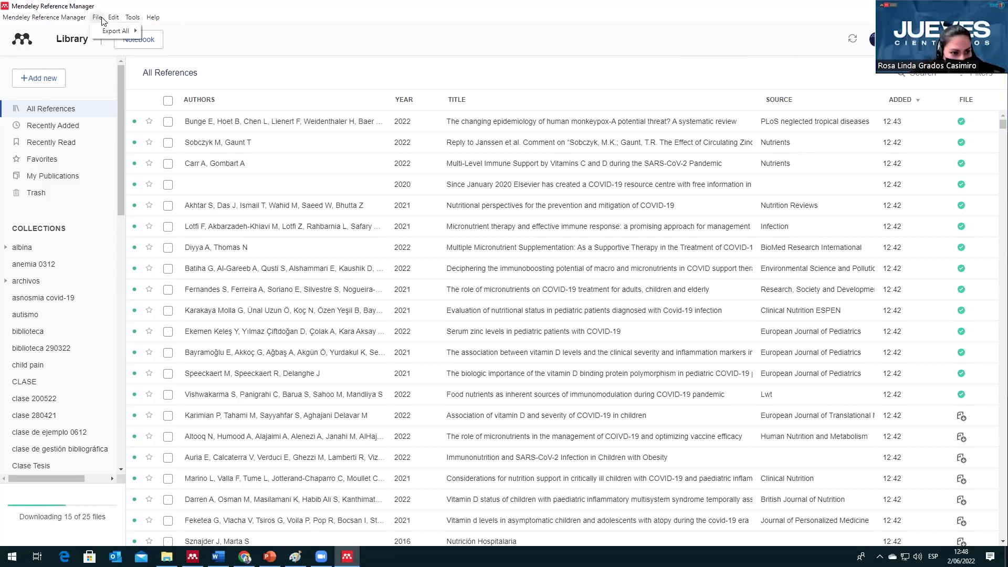
pyautogui.moveTo(111, 30)
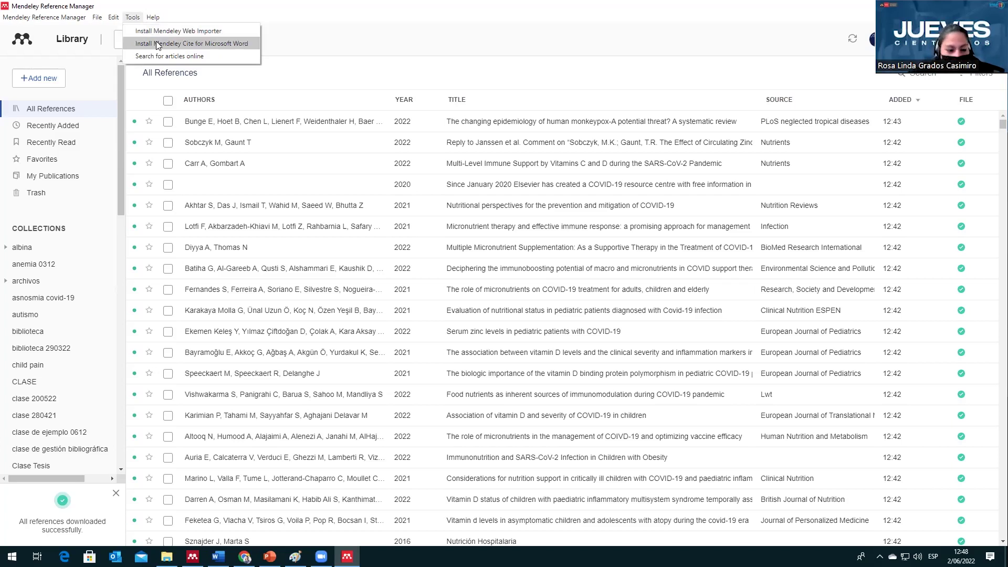
pyautogui.moveTo(44, 16)
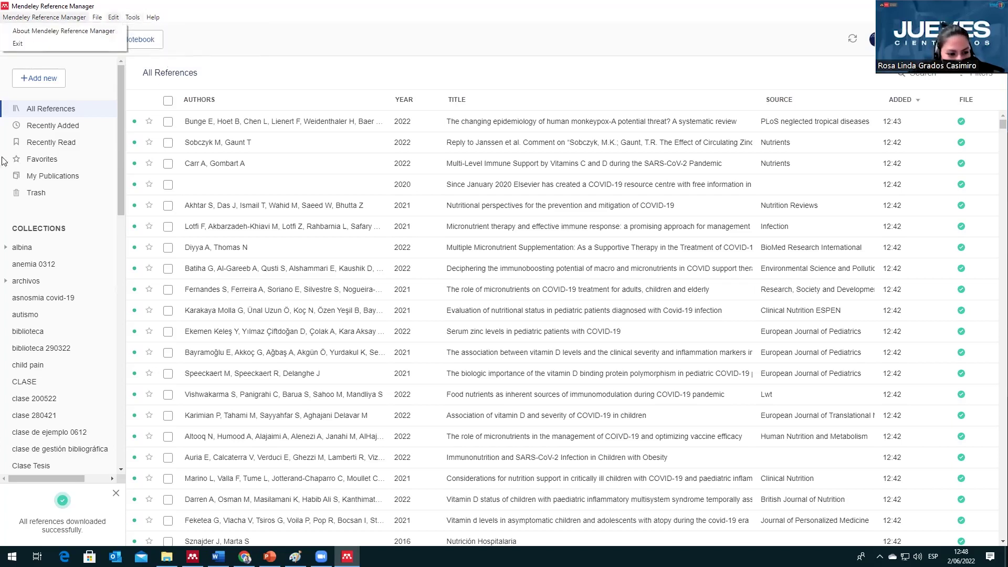
pyautogui.click(325, 55)
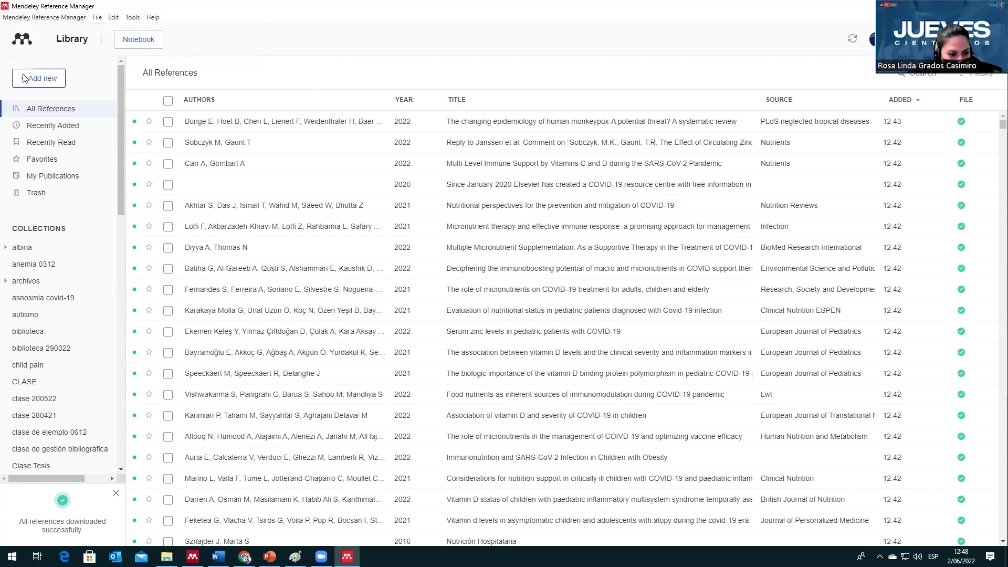
# Step: Open the albina collection and view details of 'Return to Play After COVID-19 Infection in Children'
pyautogui.click(45, 79)
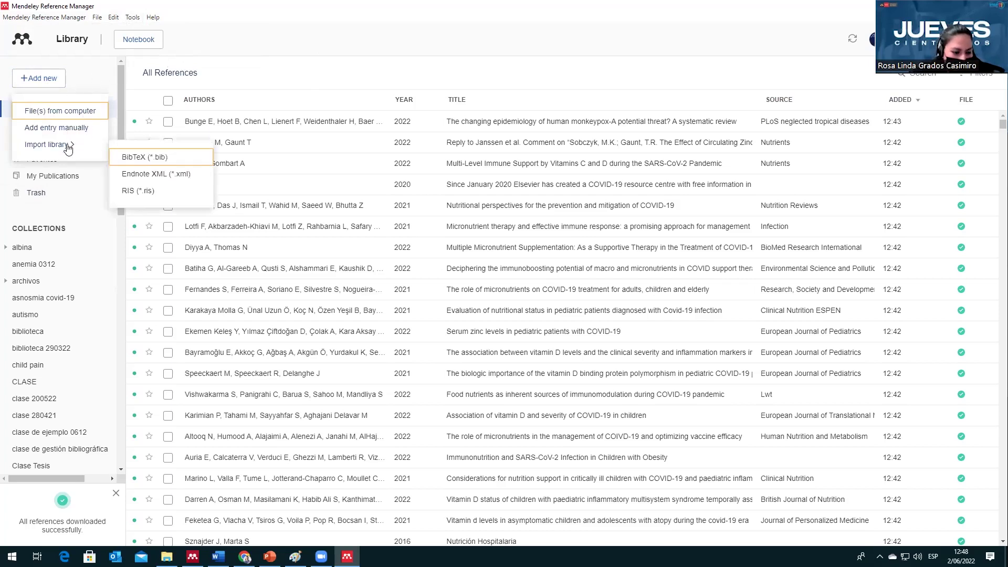
pyautogui.moveTo(65, 145)
pyautogui.scroll(-1, 63, 216)
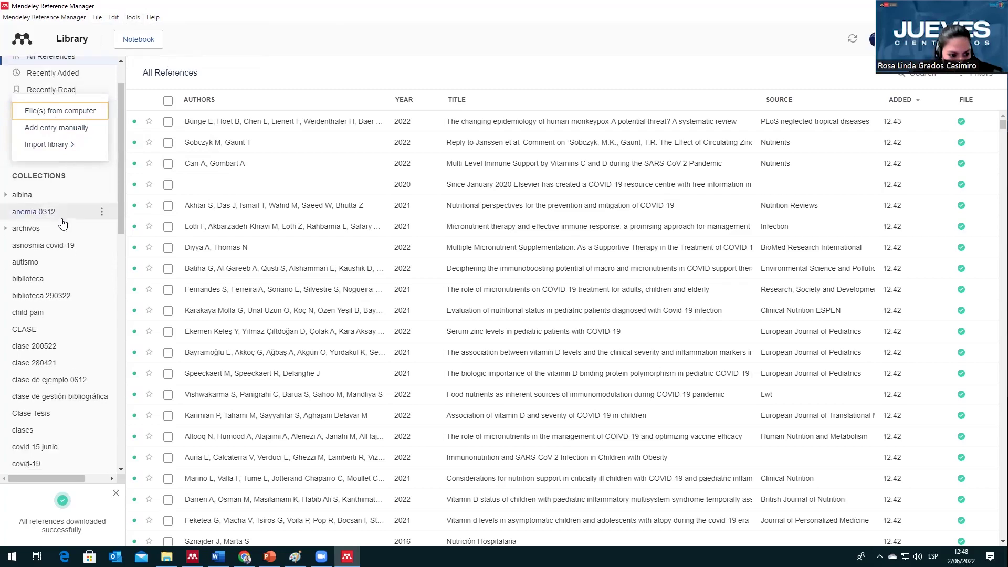
pyautogui.click(45, 200)
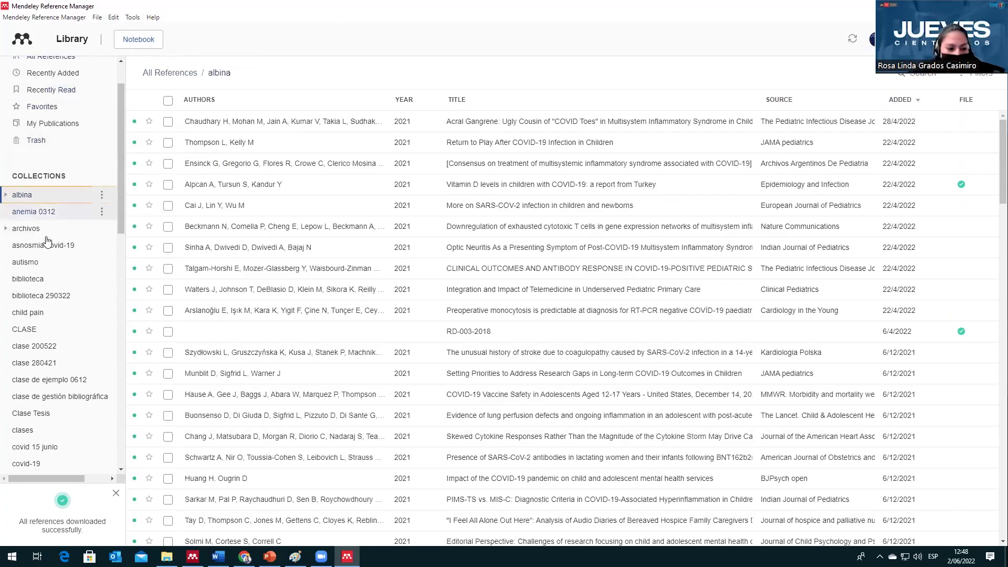
pyautogui.scroll(-6, 53, 220)
pyautogui.scroll(4, 42, 263)
pyautogui.scroll(2, 54, 247)
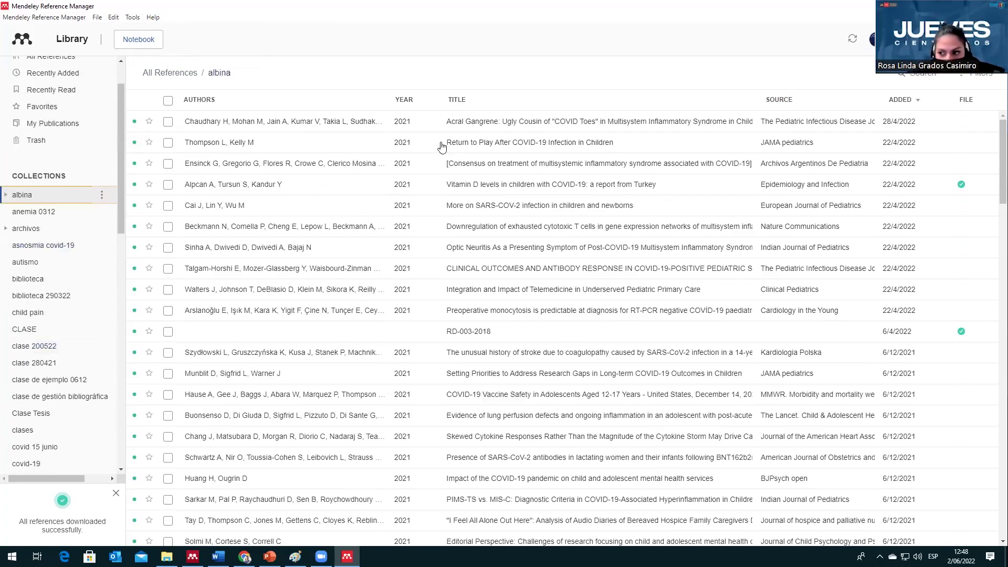
pyautogui.click(460, 139)
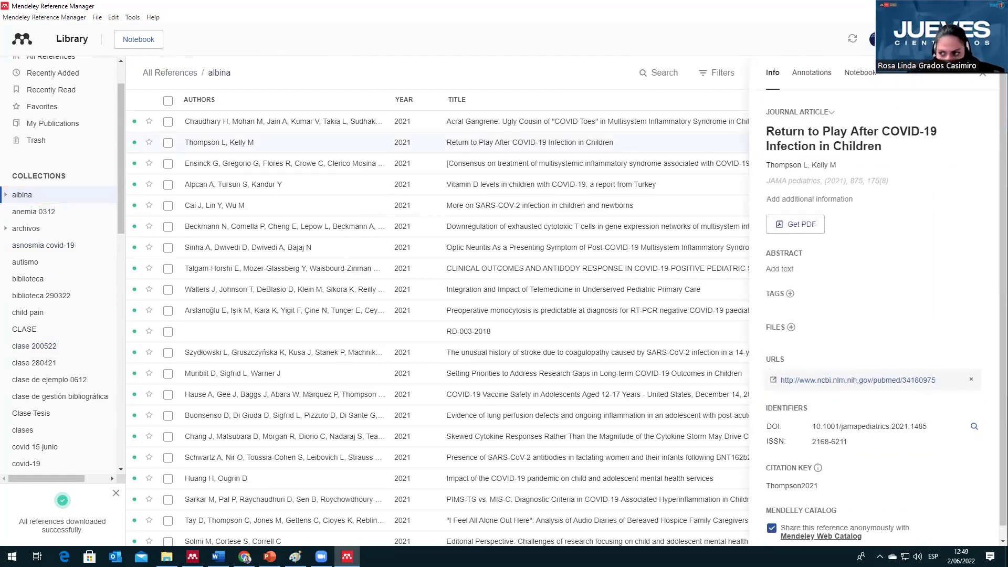
# Step: Close the reference details panel and arrange Mendeley and the Word document side by side
pyautogui.click(982, 7)
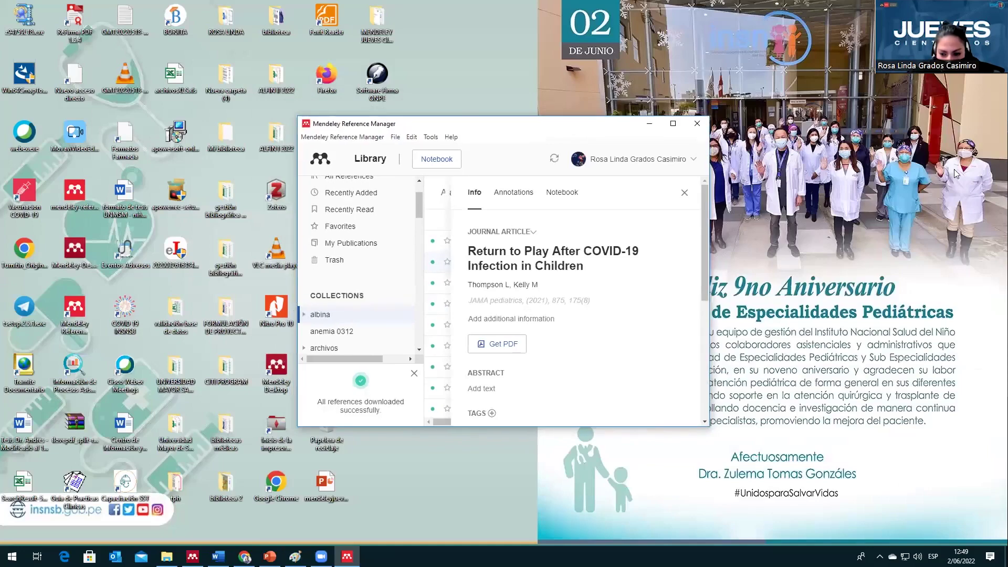
pyautogui.click(851, 168)
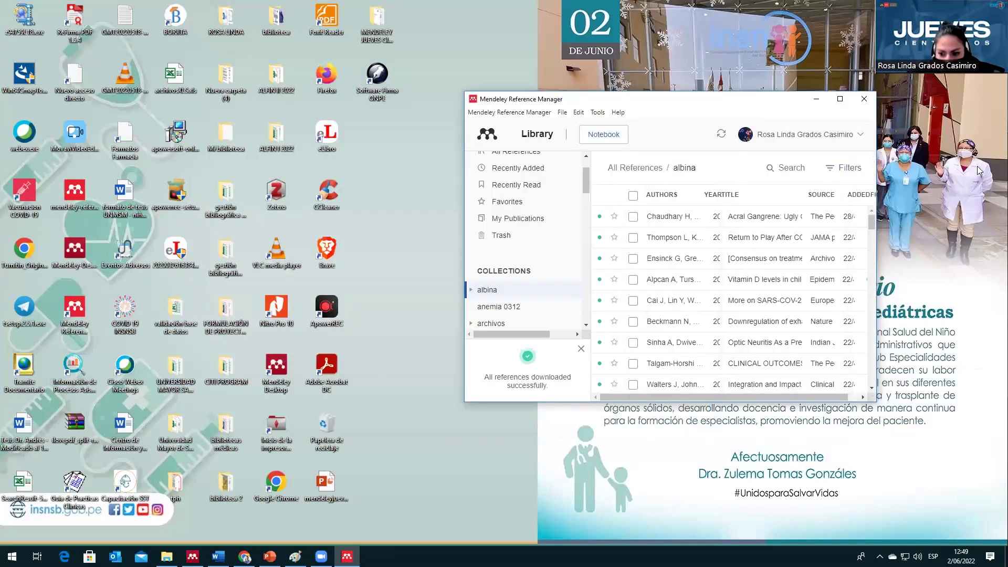
pyautogui.click(218, 556)
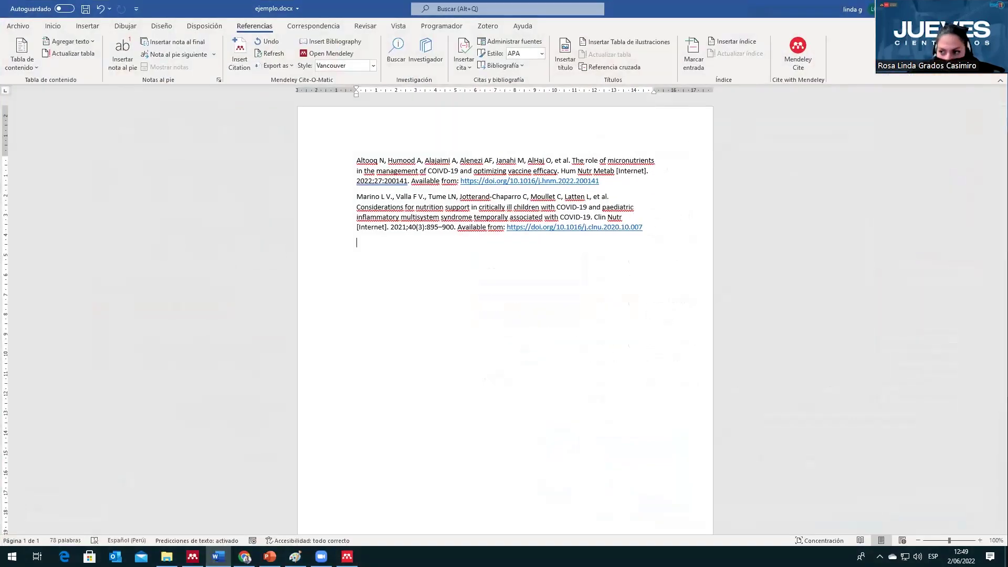
pyautogui.press('super+Down')
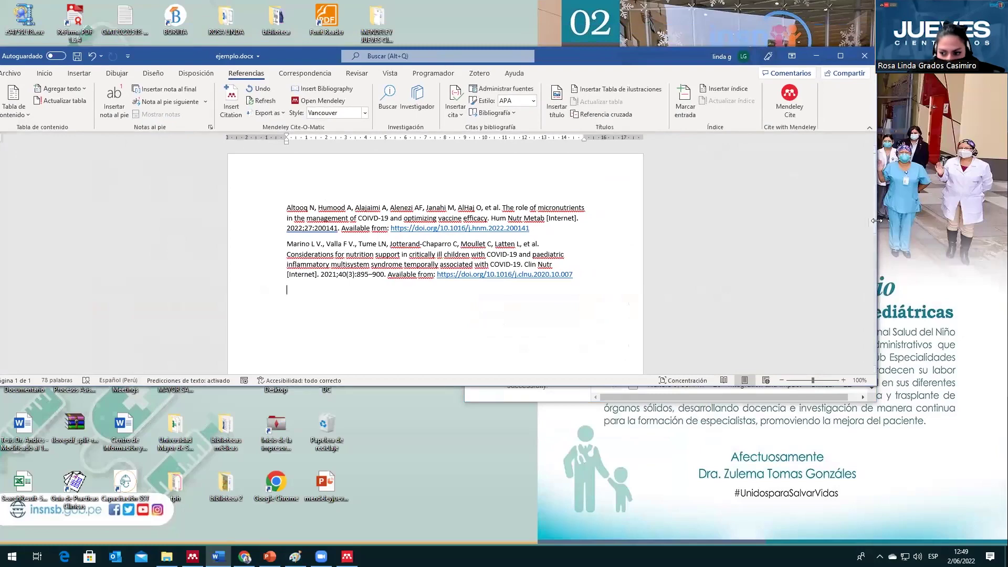
pyautogui.moveTo(877, 221); pyautogui.dragTo(597, 223)
# Step: Try dragging the Return to Play reference into Word, then minimize the Word window
pyautogui.click(765, 129)
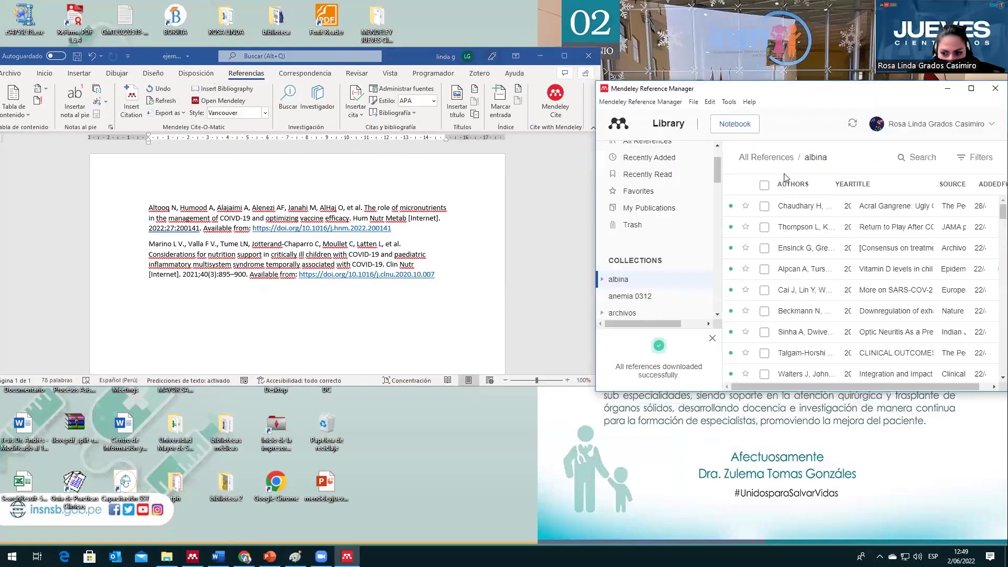
pyautogui.moveTo(764, 219); pyautogui.dragTo(806, 232)
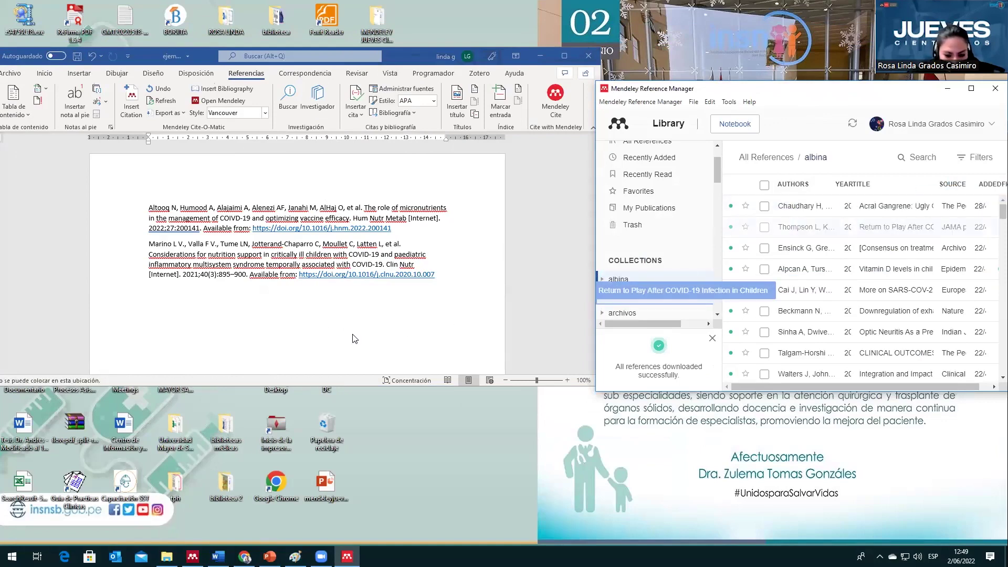
pyautogui.moveTo(843, 96); pyautogui.dragTo(826, 49)
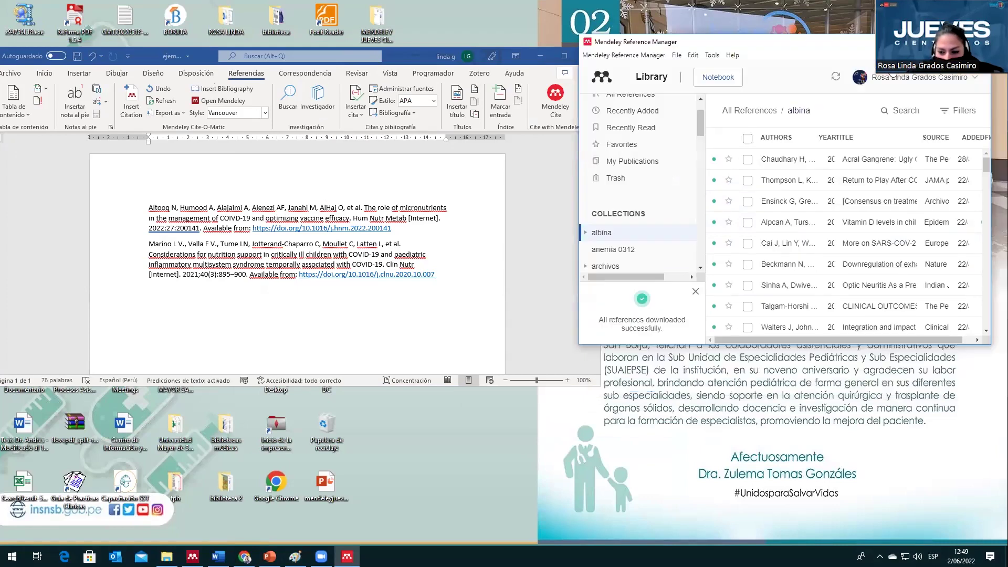
pyautogui.click(536, 55)
pyautogui.scroll(-10, 691, 208)
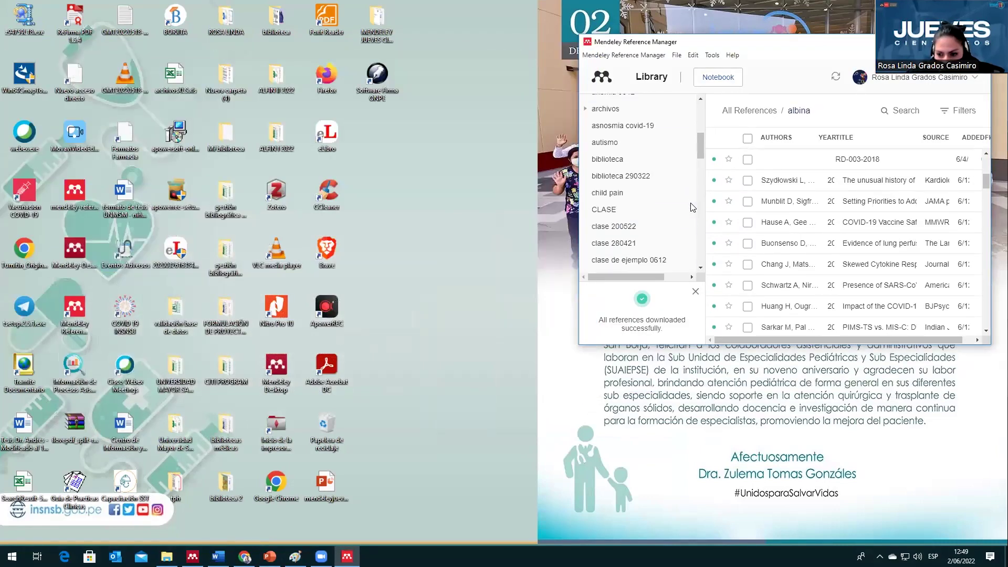
# Step: Drag the Surviving_Sepsis PDF from MENDELEY JUEVES CIENTÍFICO into tesis de maestría, then maximize Mendeley
pyautogui.scroll(3, 691, 210)
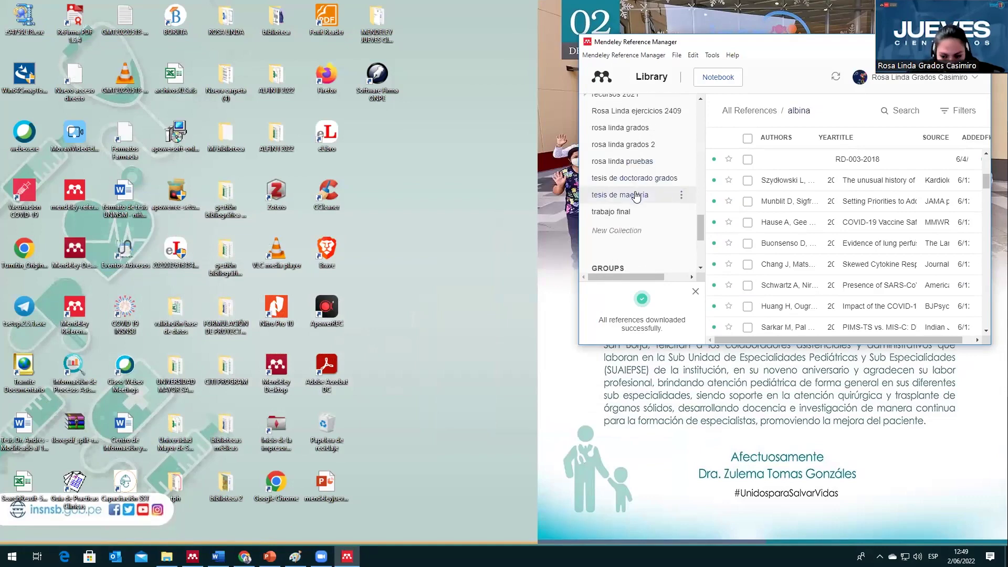
pyautogui.click(636, 197)
pyautogui.scroll(-5, 851, 216)
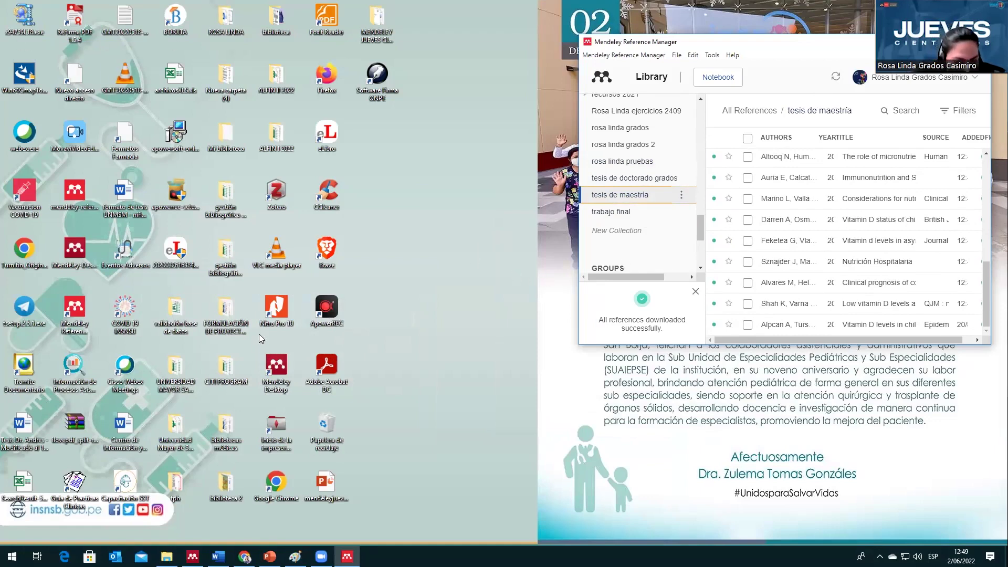
pyautogui.doubleClick(377, 24)
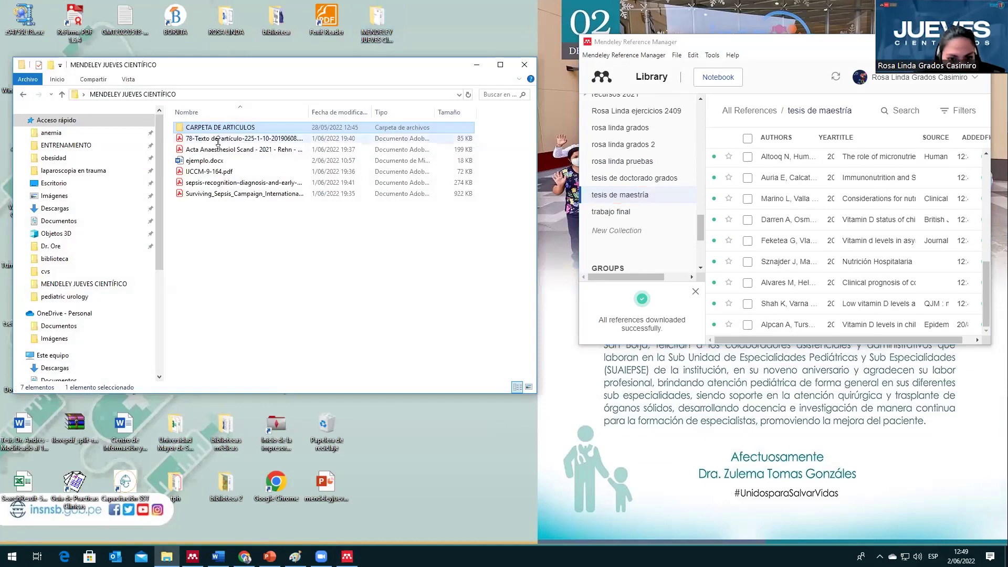
pyautogui.click(232, 183)
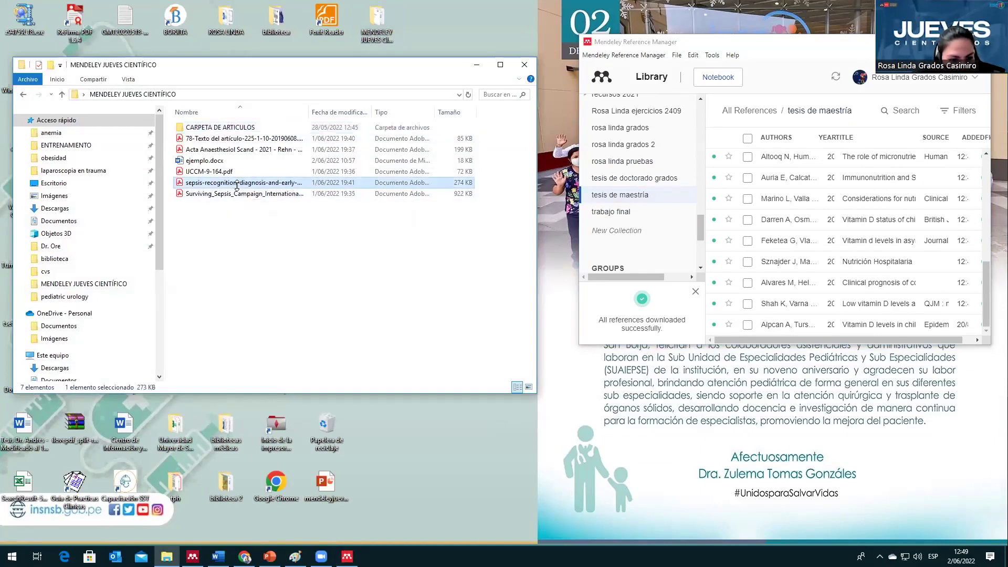
pyautogui.click(229, 150)
pyautogui.moveTo(237, 194); pyautogui.dragTo(798, 258)
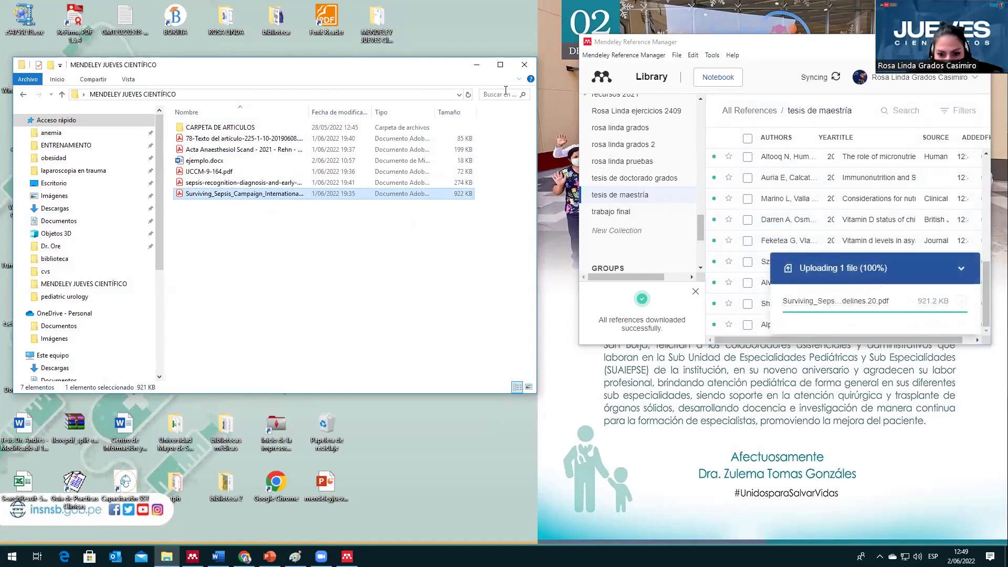
pyautogui.click(477, 64)
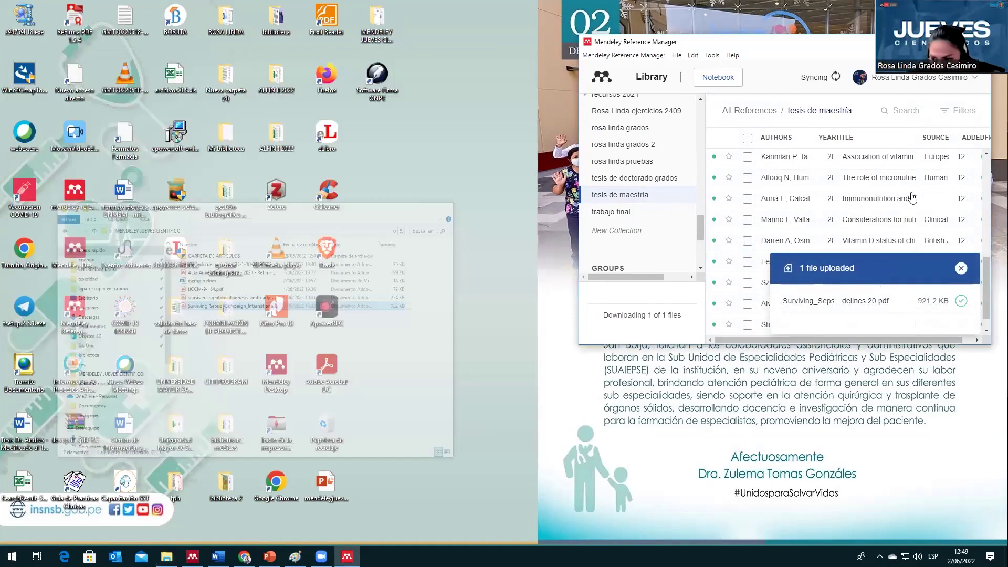
pyautogui.click(961, 268)
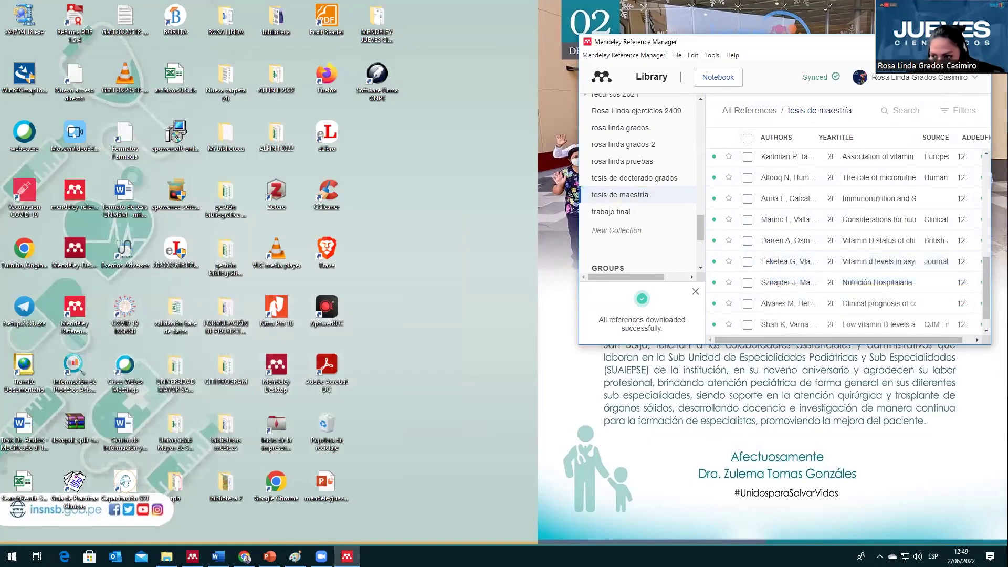
pyautogui.press('super+Up')
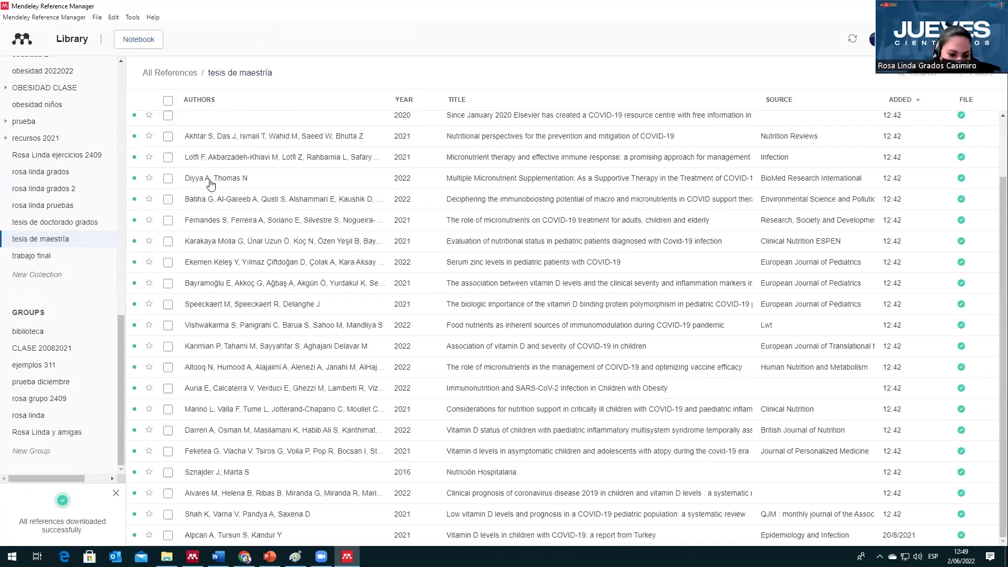
# Step: Let tesis de maestría finish downloading, with the 2020 Surviving Sepsis guidelines listed first, in a smaller window
pyautogui.scroll(2, 219, 195)
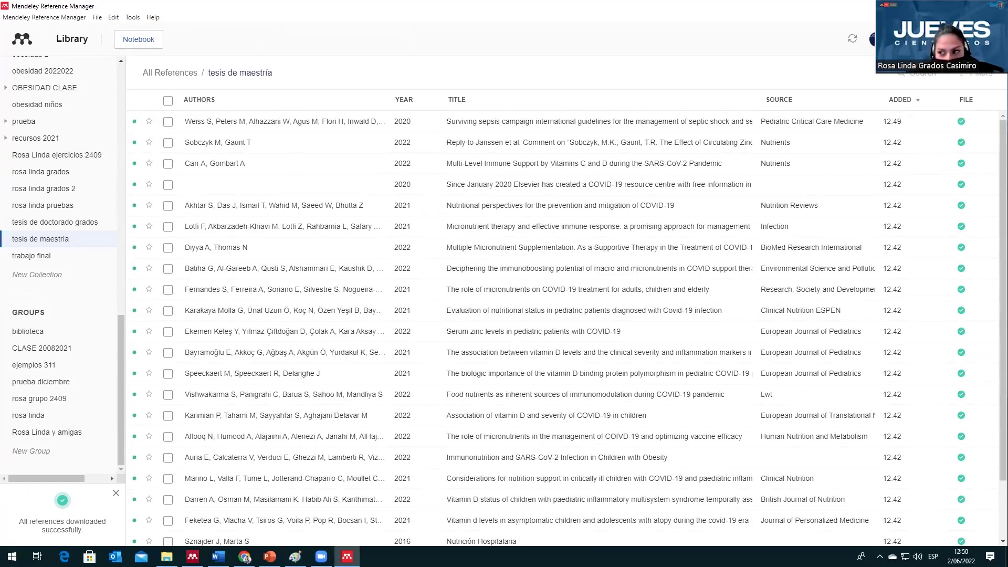
pyautogui.press('super+Down')
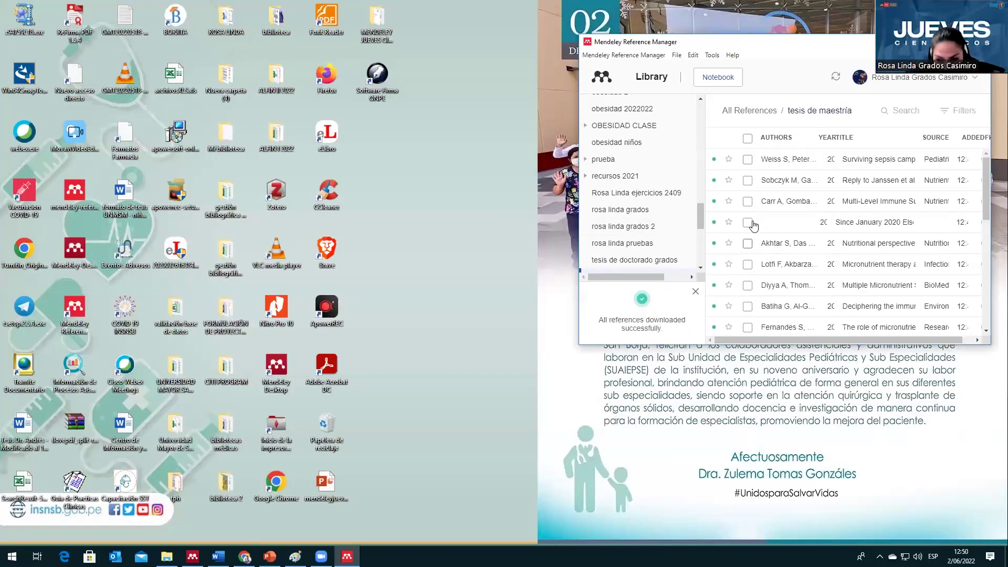
pyautogui.scroll(-1, 676, 193)
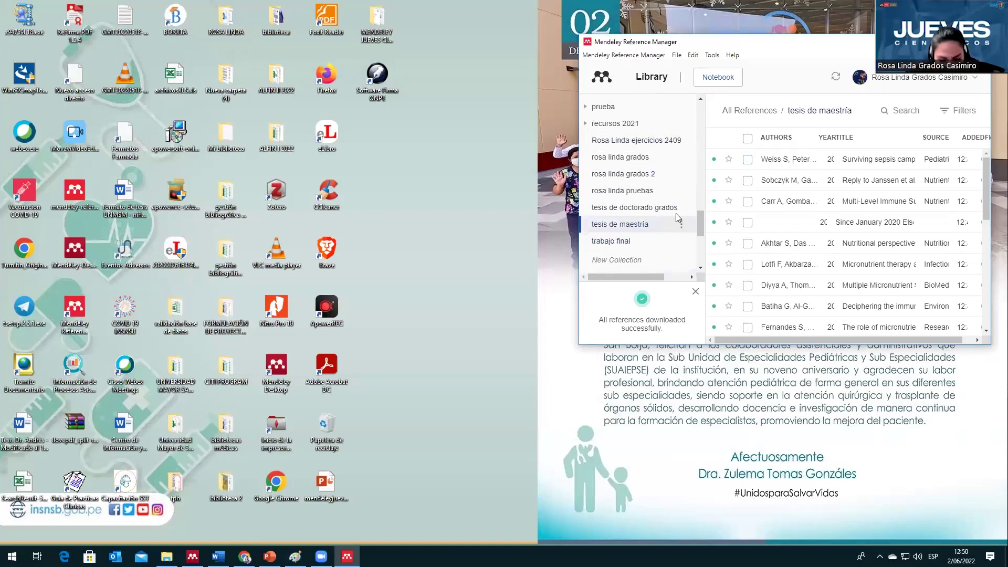
pyautogui.moveTo(192, 556)
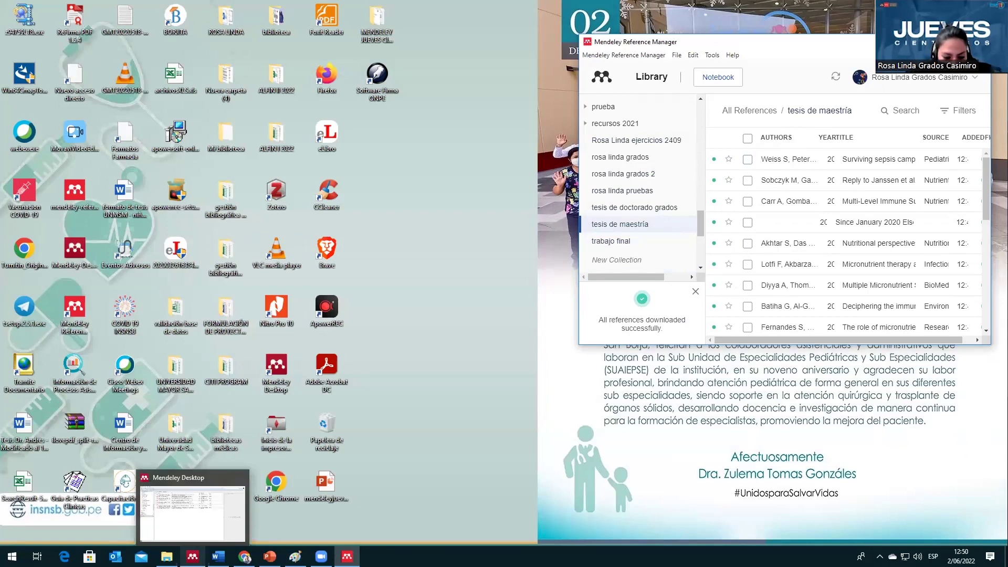
pyautogui.click(192, 530)
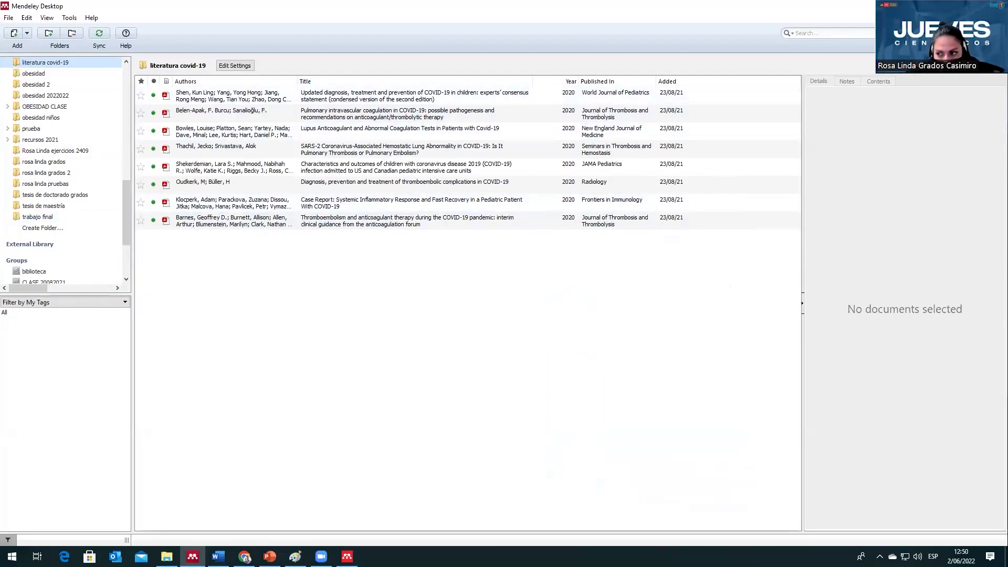
pyautogui.scroll(10, 72, 204)
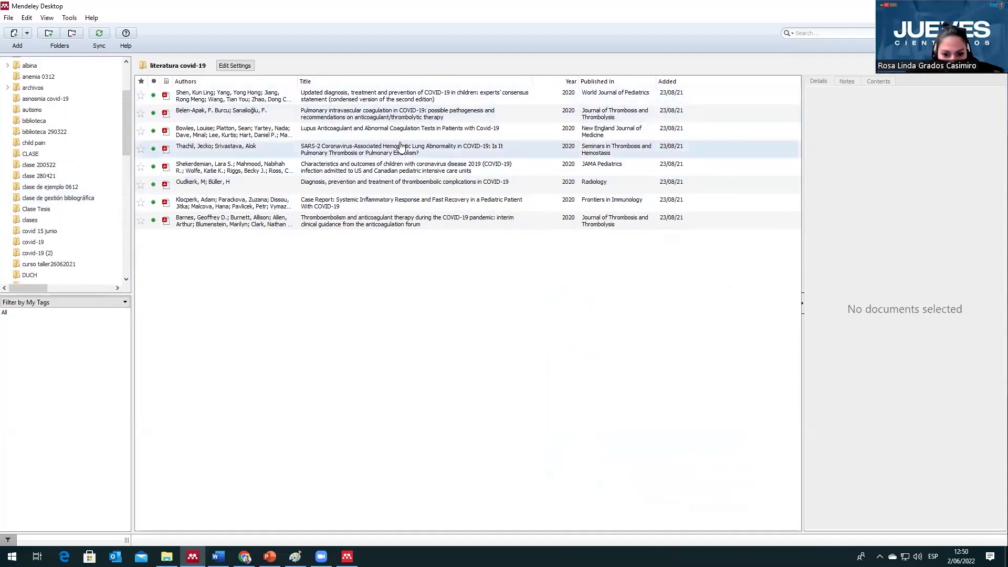
pyautogui.click(948, 6)
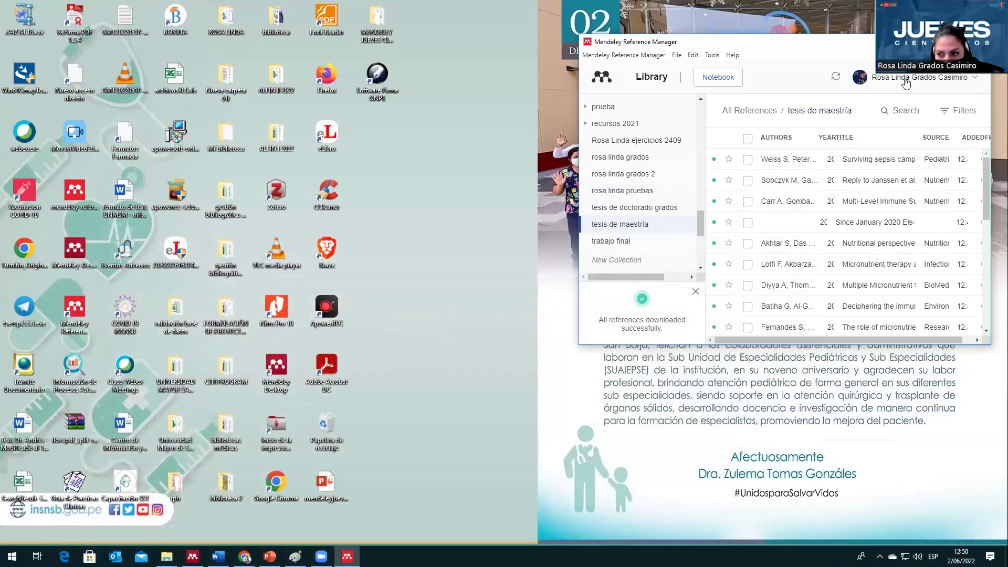
# Step: Close Reference Manager and delete both reference entries from the ejemplo Word document
pyautogui.click(956, 41)
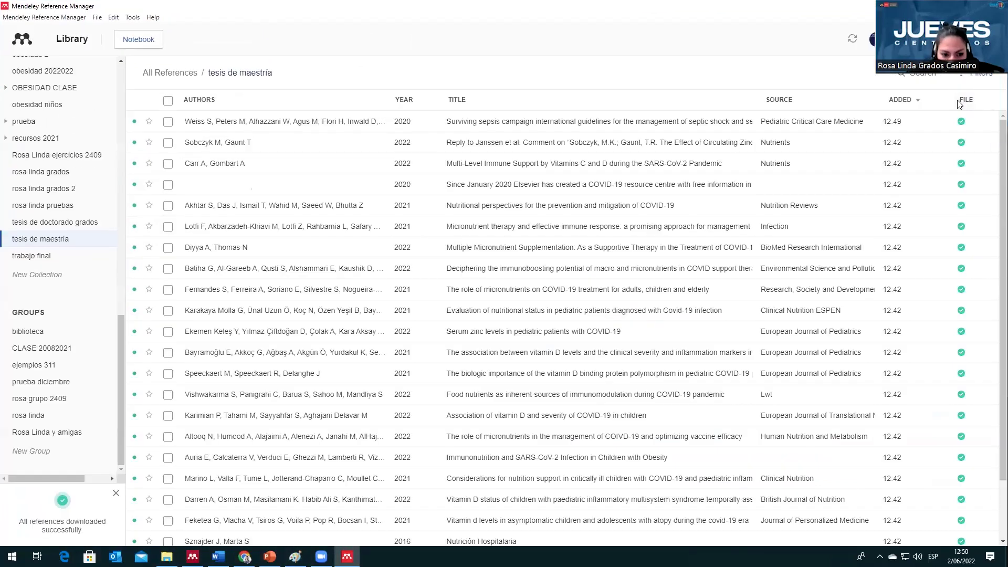
pyautogui.hotkey('alt', 'F4')
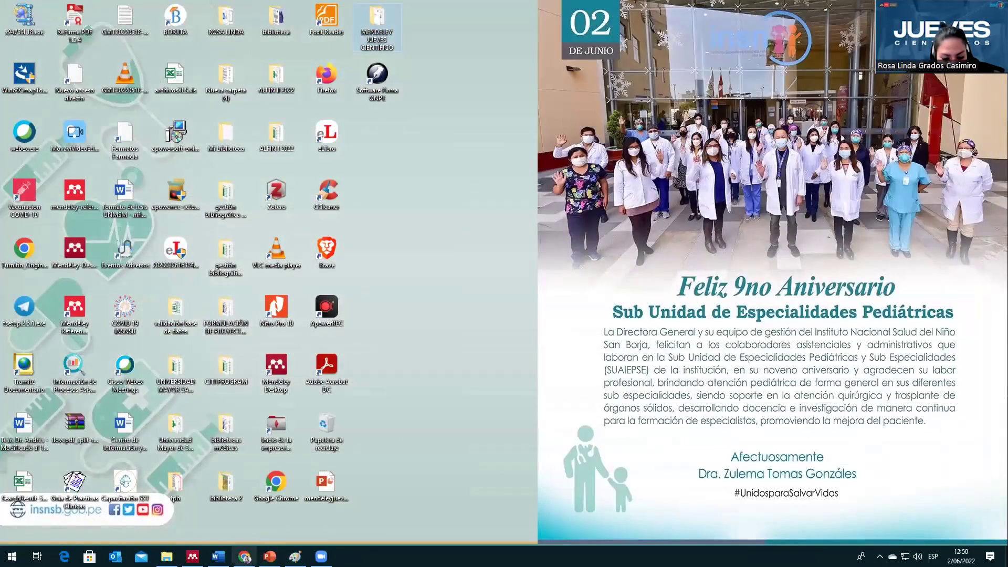
pyautogui.click(218, 557)
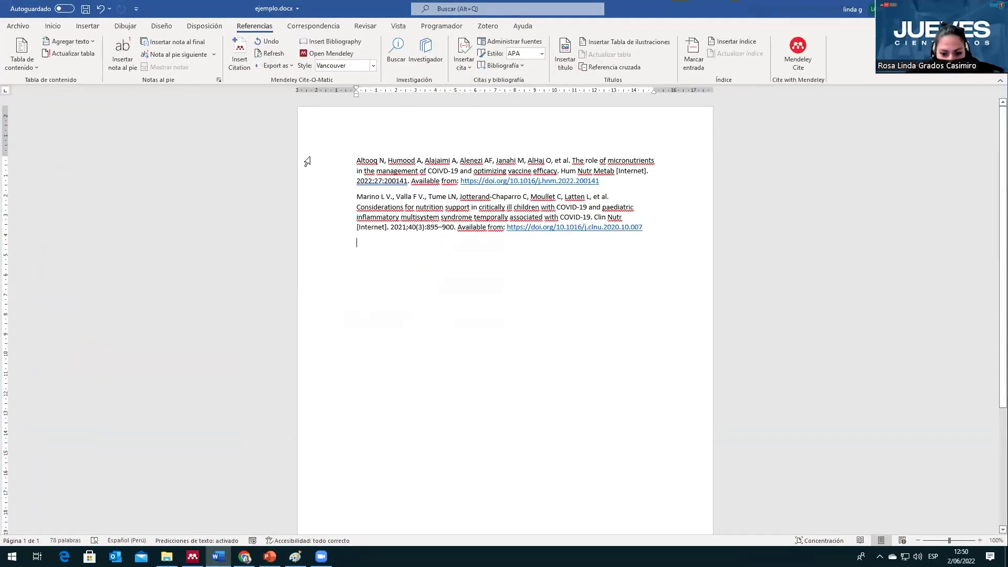
pyautogui.tripleClick(307, 162)
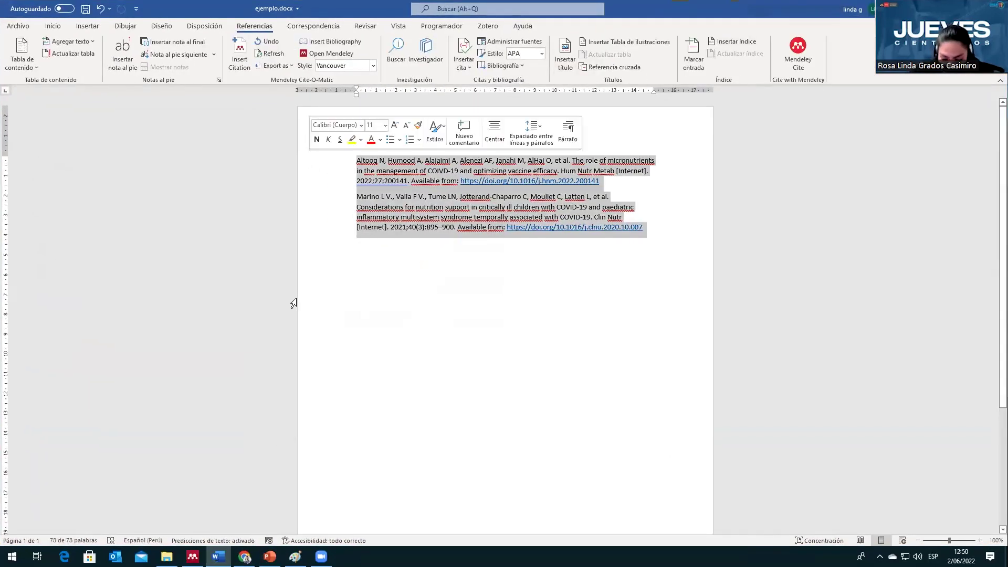
pyautogui.press('Delete')
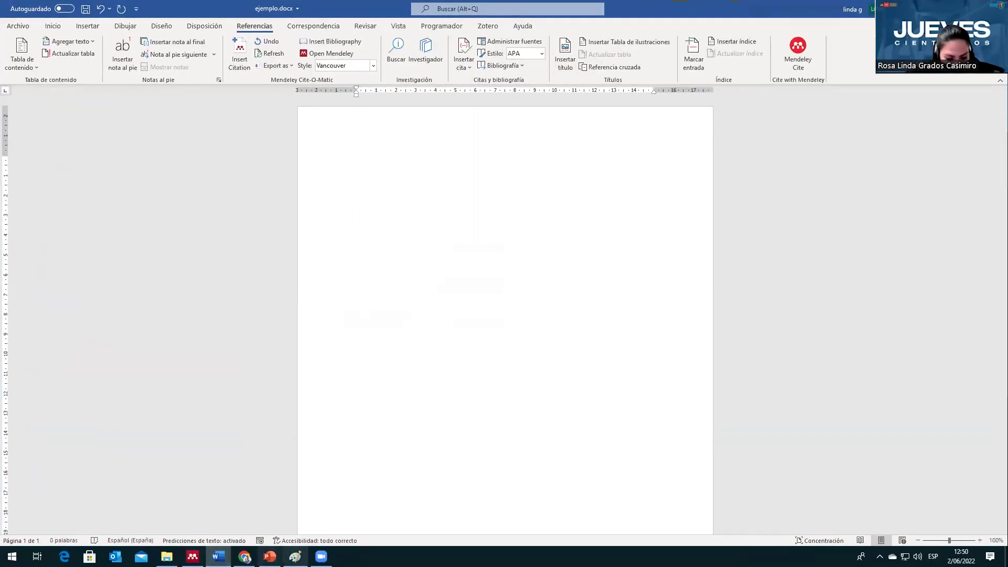
# Step: Show the PubMed page for the monkeypox systematic review in Chrome
pyautogui.click(244, 557)
pyautogui.scroll(-4, 106, 215)
pyautogui.scroll(-4, 107, 215)
# Step: Copy the monkeypox review abstract from PubMed and paste it into ejemplo, leaving an empty line below
pyautogui.moveTo(112, 222); pyautogui.dragTo(668, 353)
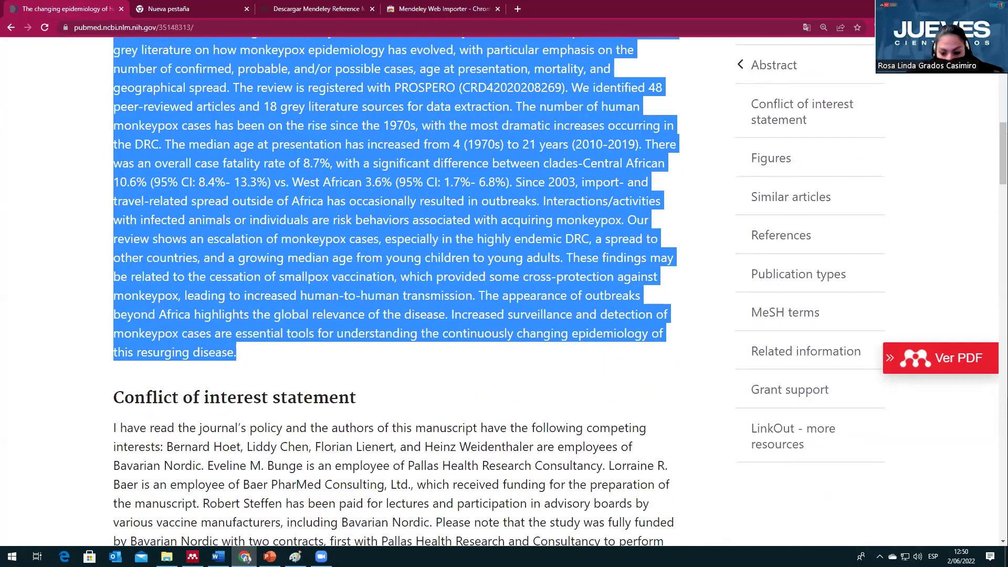
pyautogui.hotkey('alt', 'Tab')
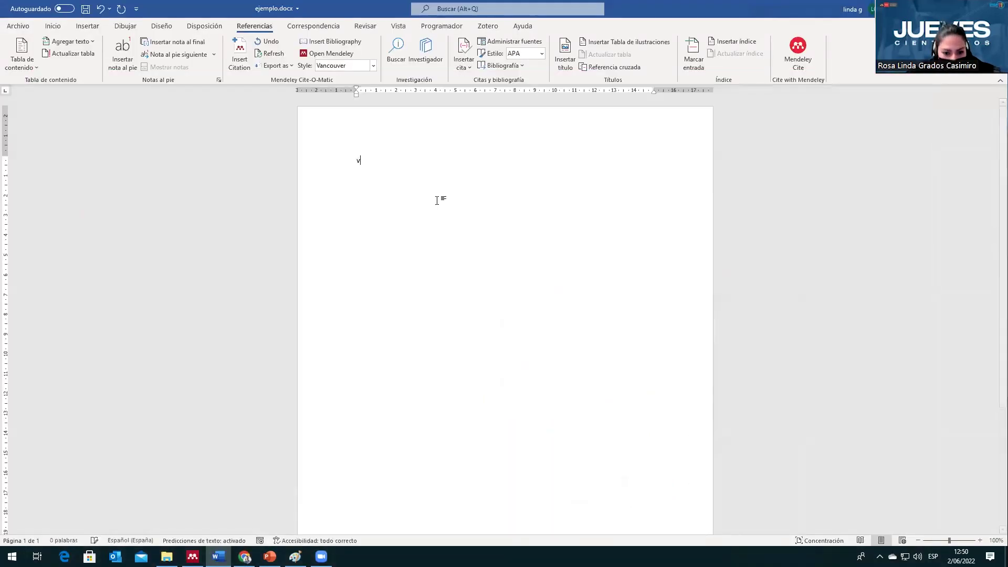
pyautogui.hotkey('ctrl', 'v')
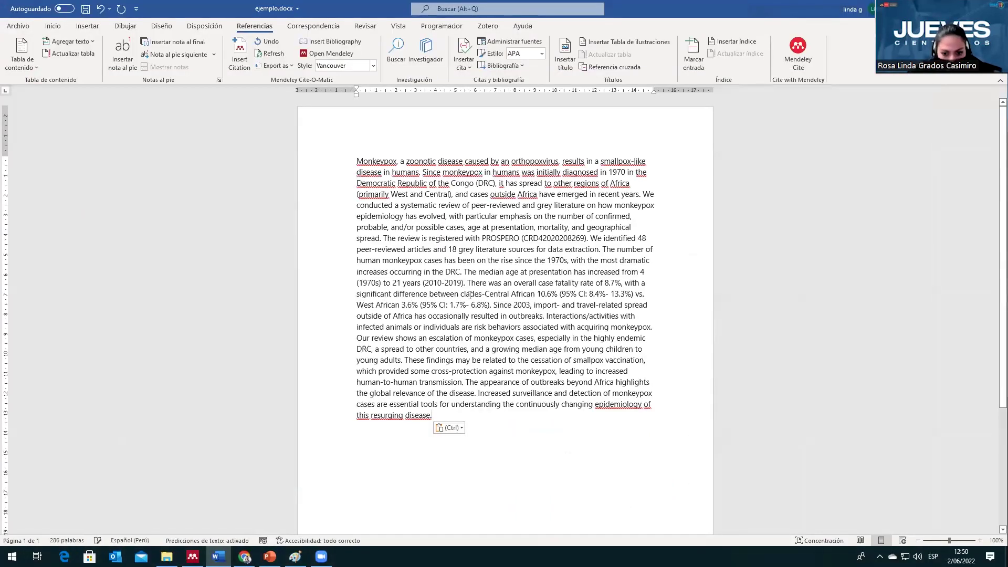
pyautogui.scroll(-1, 470, 295)
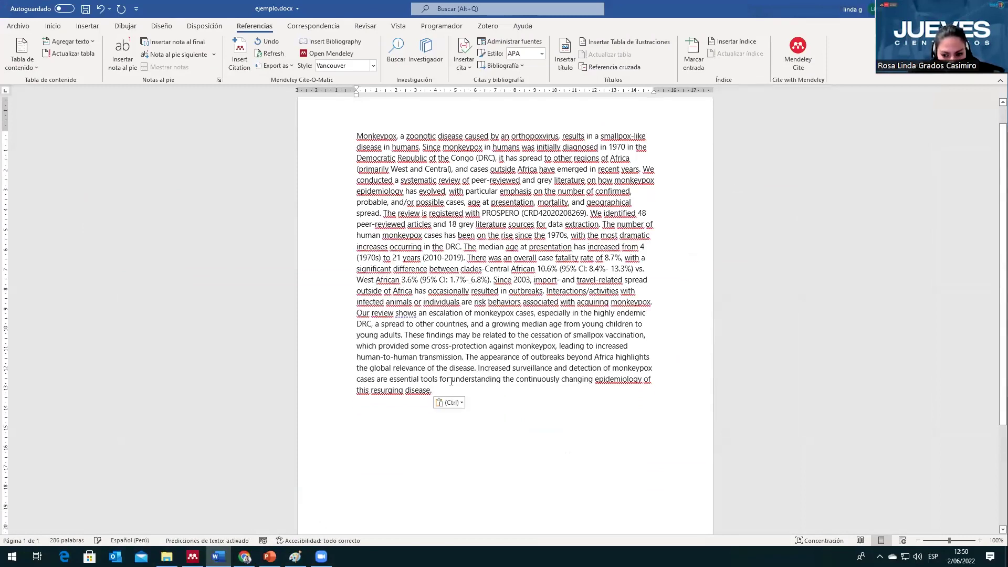
pyautogui.press('Escape')
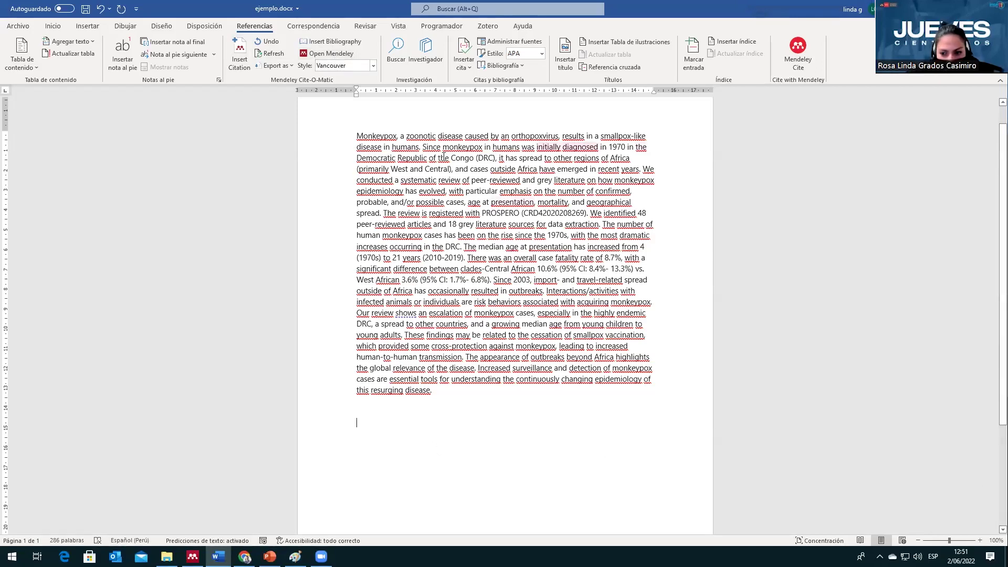
# Step: Cite the Batiha 2022 immunoboosting micronutrients paper from tesis de maestría after '(DRC)', giving (1)
pyautogui.click(496, 158)
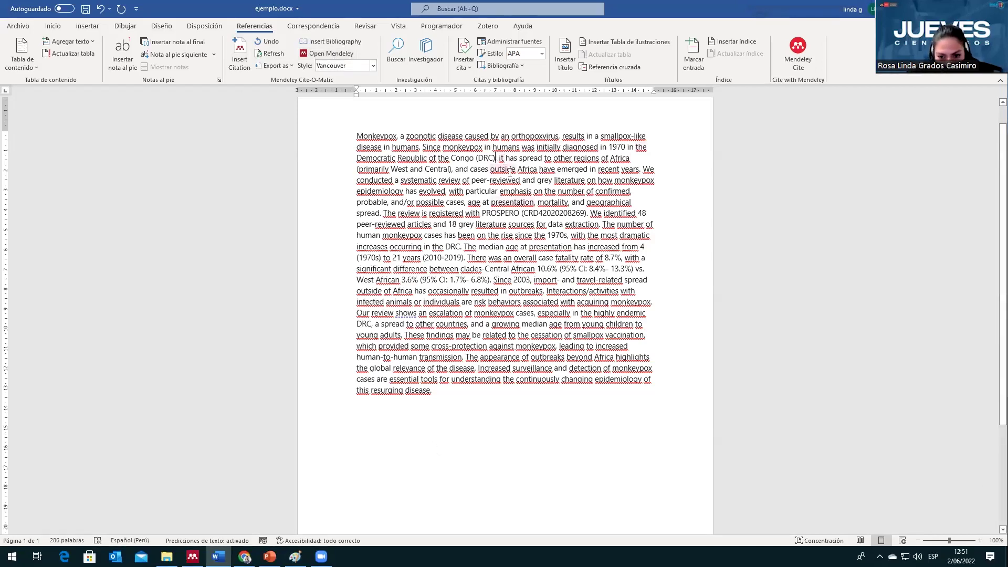
pyautogui.click(237, 63)
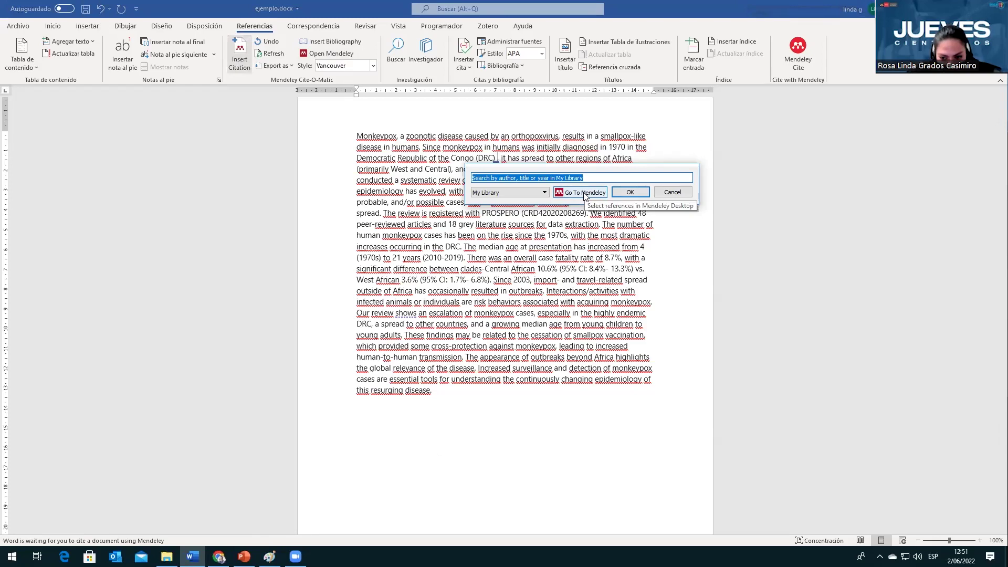
pyautogui.click(584, 194)
pyautogui.scroll(-3, 178, 231)
pyautogui.scroll(-8, 187, 240)
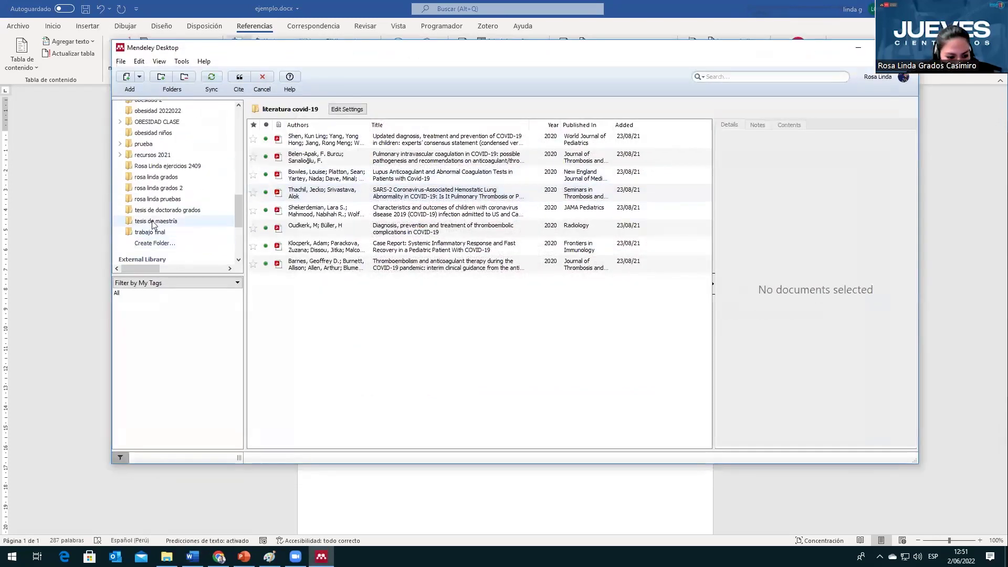
pyautogui.click(154, 222)
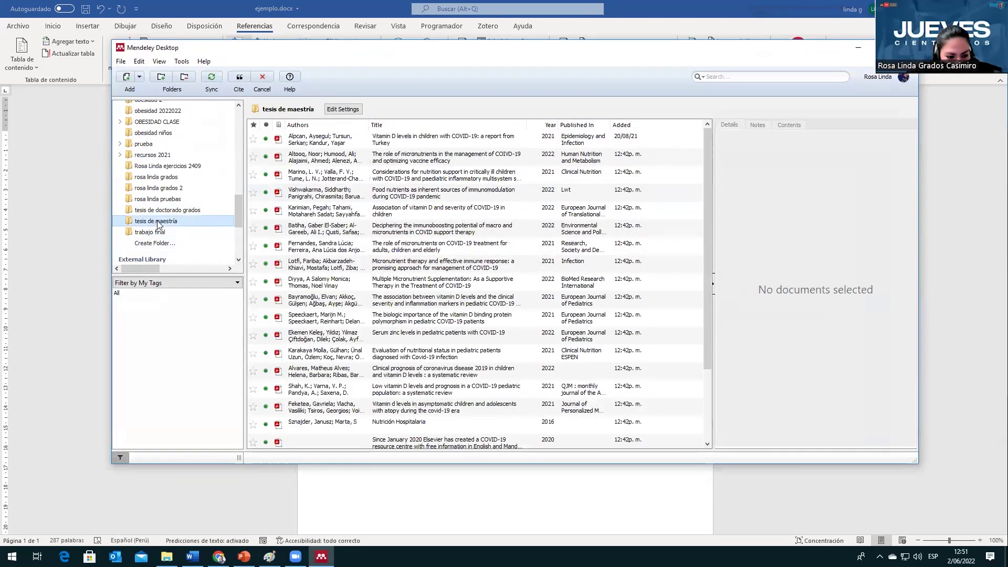
pyautogui.click(408, 236)
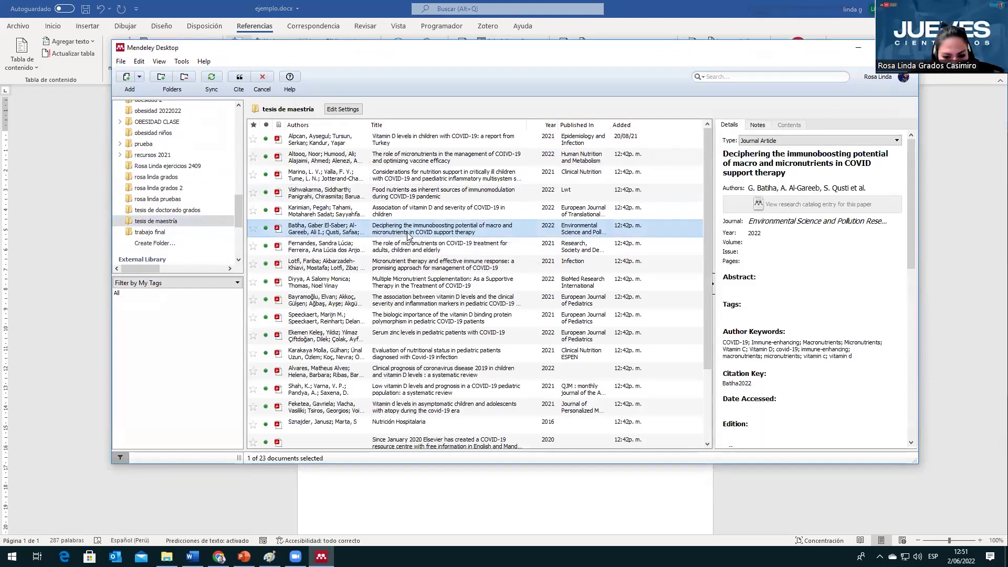
pyautogui.click(239, 78)
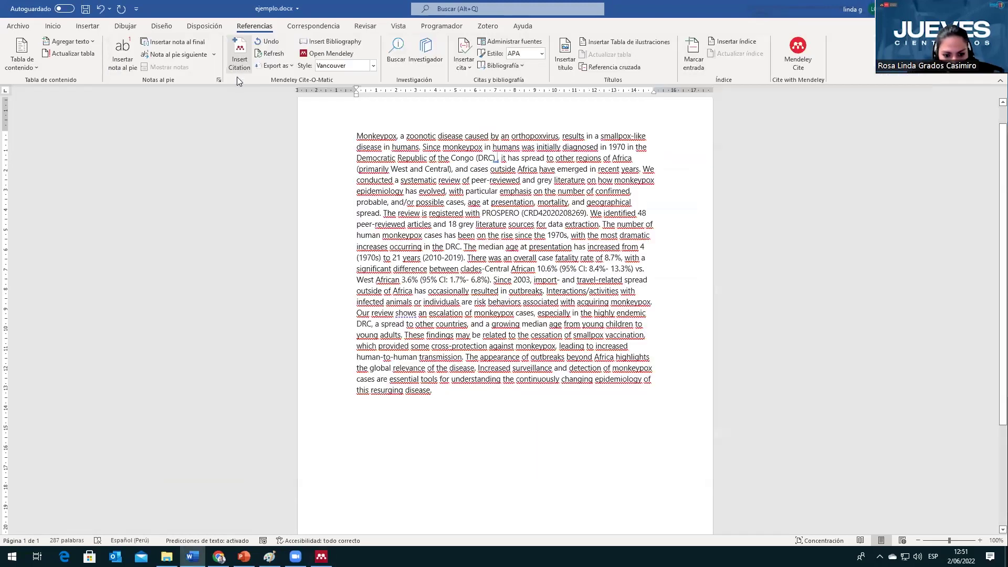
pyautogui.click(499, 158)
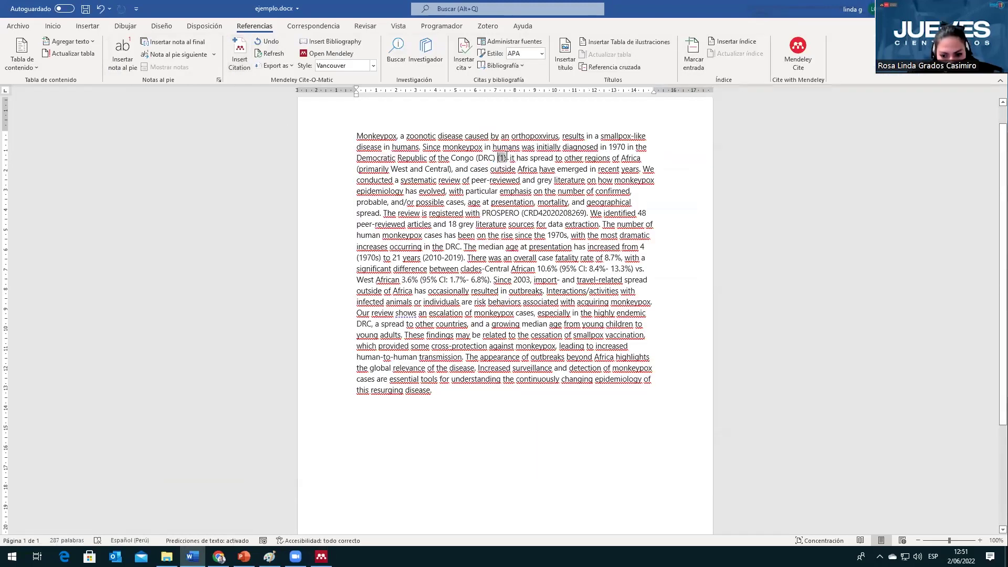
# Step: Highlight the (1) citation in yellow
pyautogui.keyDown('ctrl'); pyautogui.scroll(1, 535, 347); pyautogui.keyUp('ctrl')
pyautogui.keyDown('ctrl'); pyautogui.scroll(2, 535, 347); pyautogui.keyUp('ctrl')
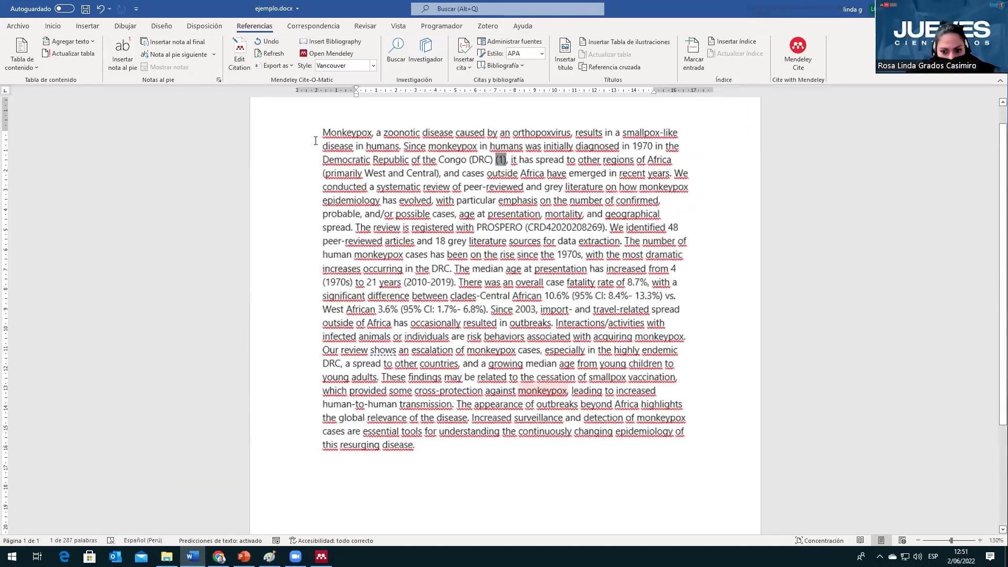
pyautogui.click(53, 26)
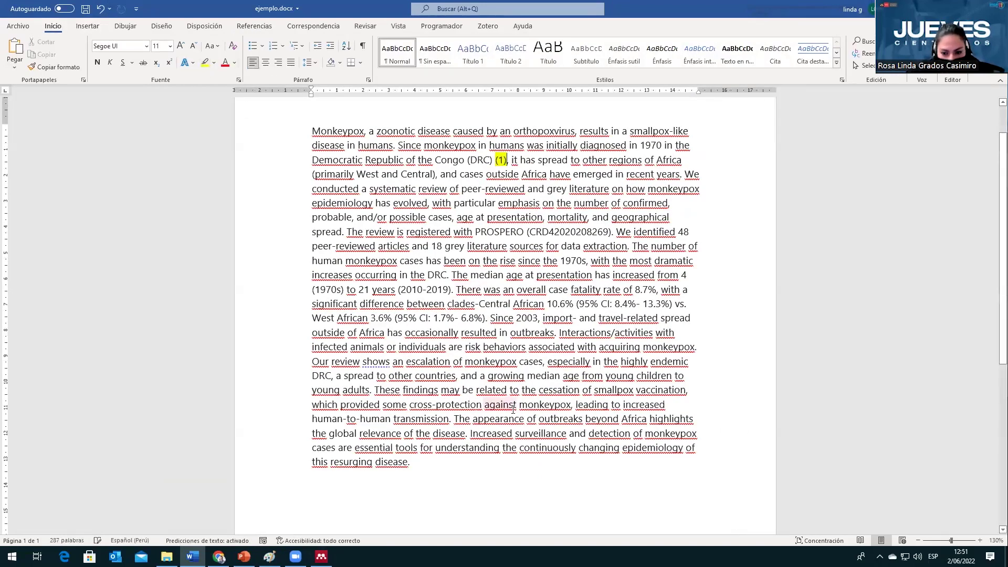
# Step: Type the heading 'Referencias:' on the empty line below the abstract
pyautogui.scroll(-2, 466, 457)
pyautogui.click(465, 453)
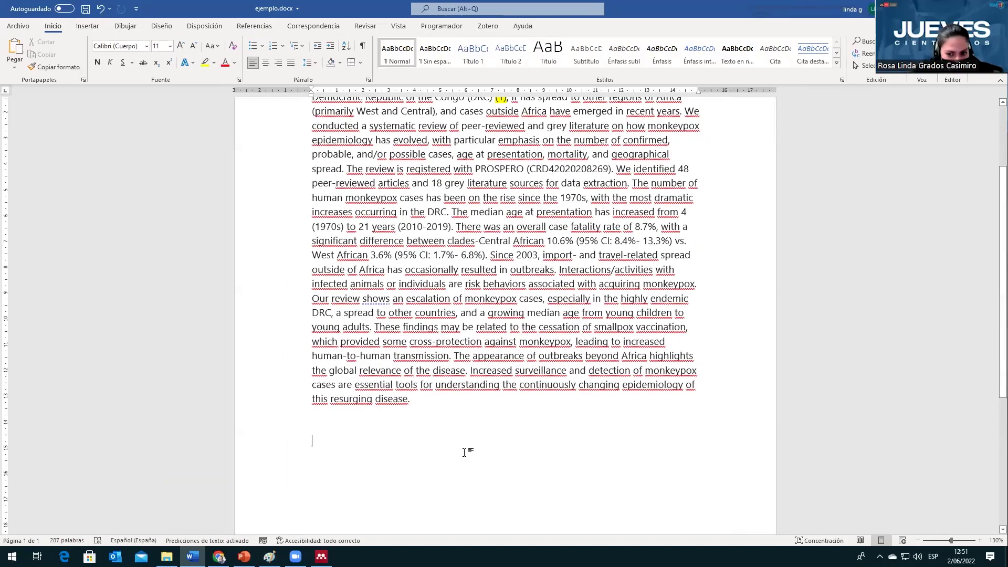
pyautogui.write('Referencias:')
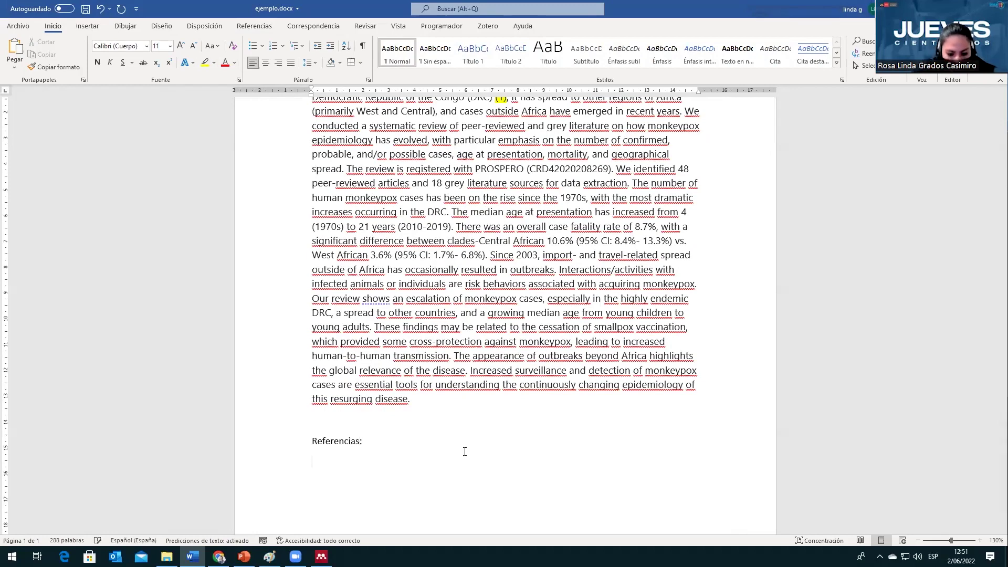
pyautogui.click(246, 29)
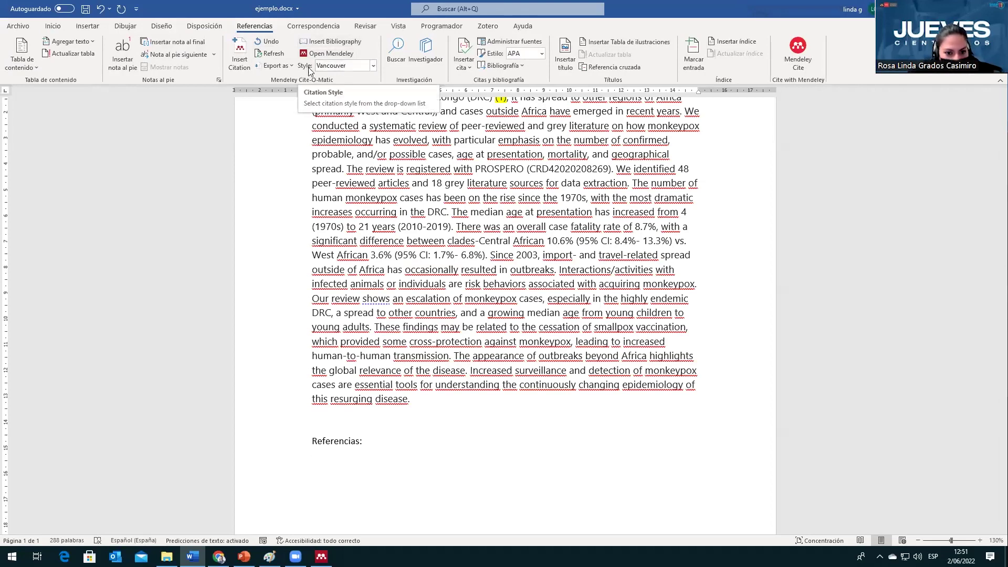
# Step: Keep the Vancouver style and insert the bibliography under the Referencias heading
pyautogui.click(347, 67)
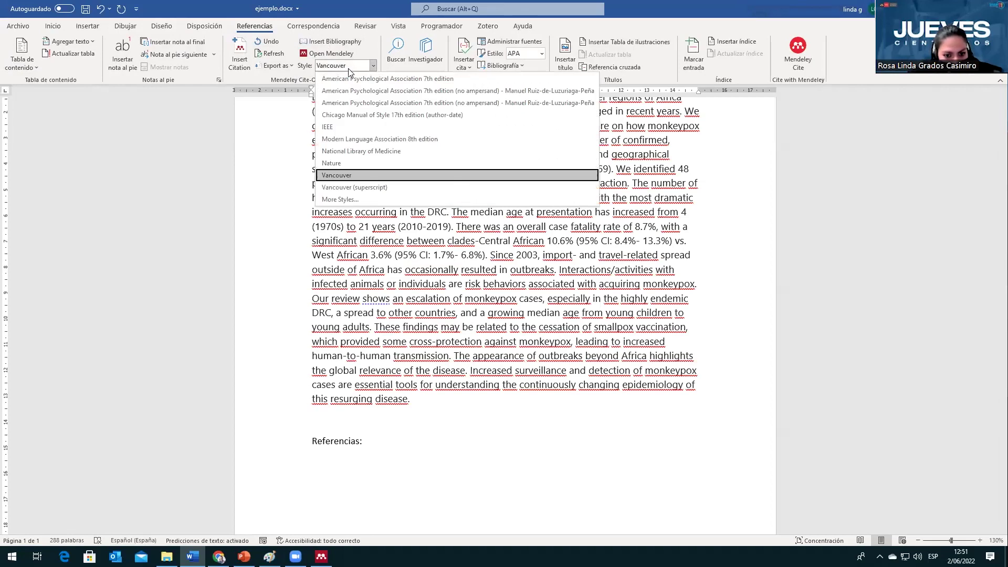
pyautogui.click(348, 67)
pyautogui.click(348, 43)
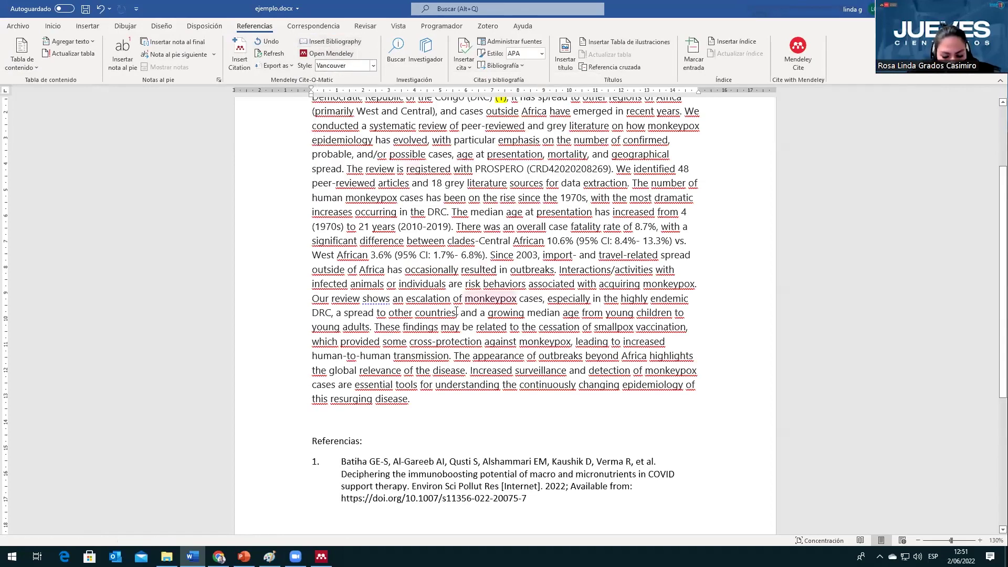
pyautogui.scroll(4, 371, 388)
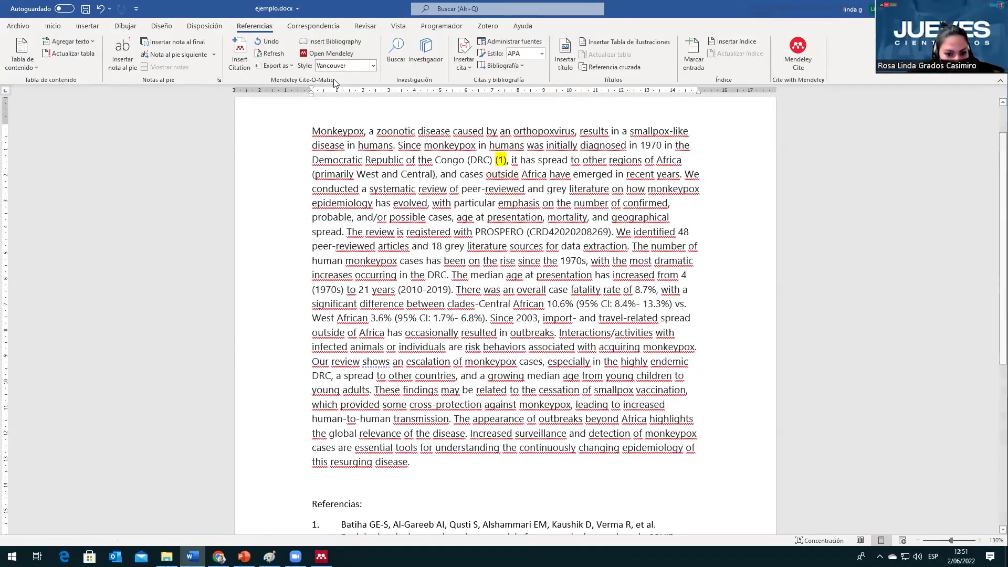
# Step: Change the citation style to Vancouver (superscript), showing a superscript 1 after '(DRC)'
pyautogui.click(373, 65)
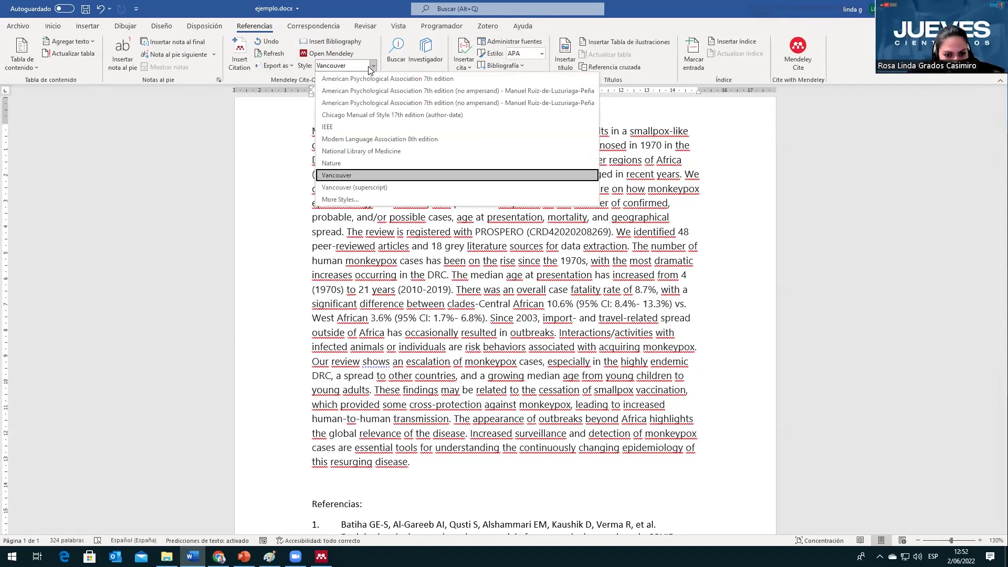
pyautogui.click(347, 188)
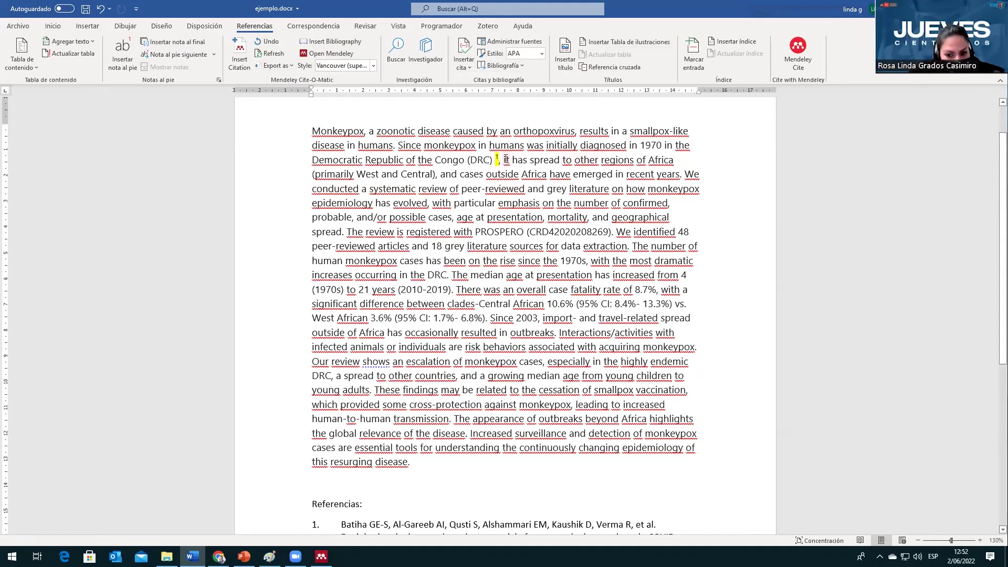
pyautogui.scroll(-3, 459, 307)
pyautogui.scroll(2, 449, 360)
pyautogui.scroll(3, 449, 359)
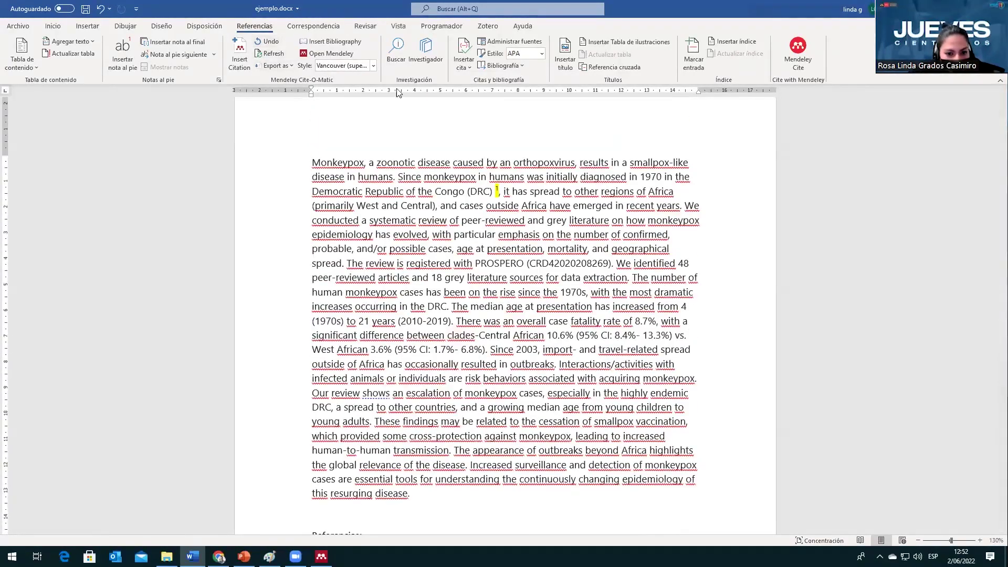
# Step: Switch citations to APA 7th edition and check the reformatted Batiha reference entry
pyautogui.click(373, 65)
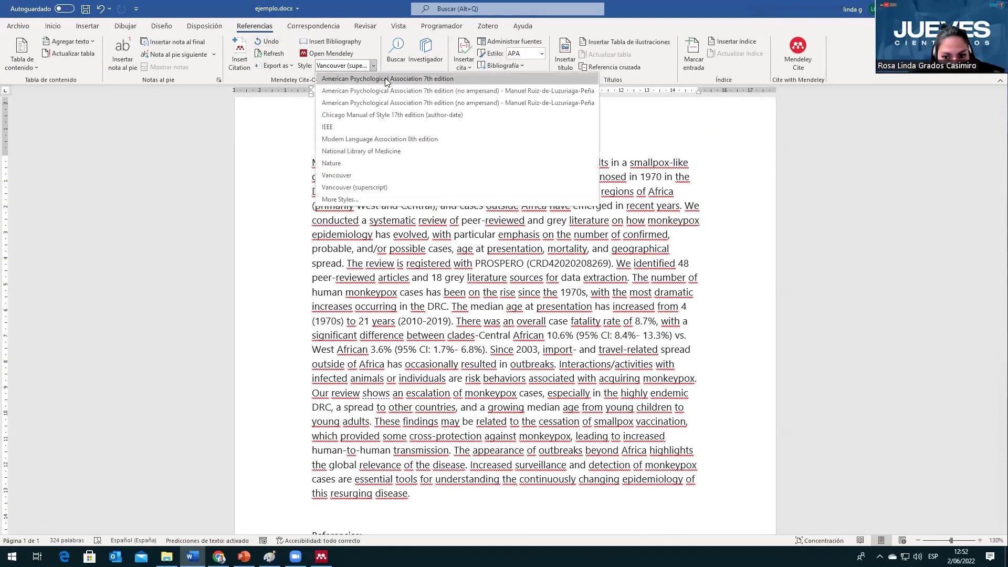
pyautogui.click(386, 79)
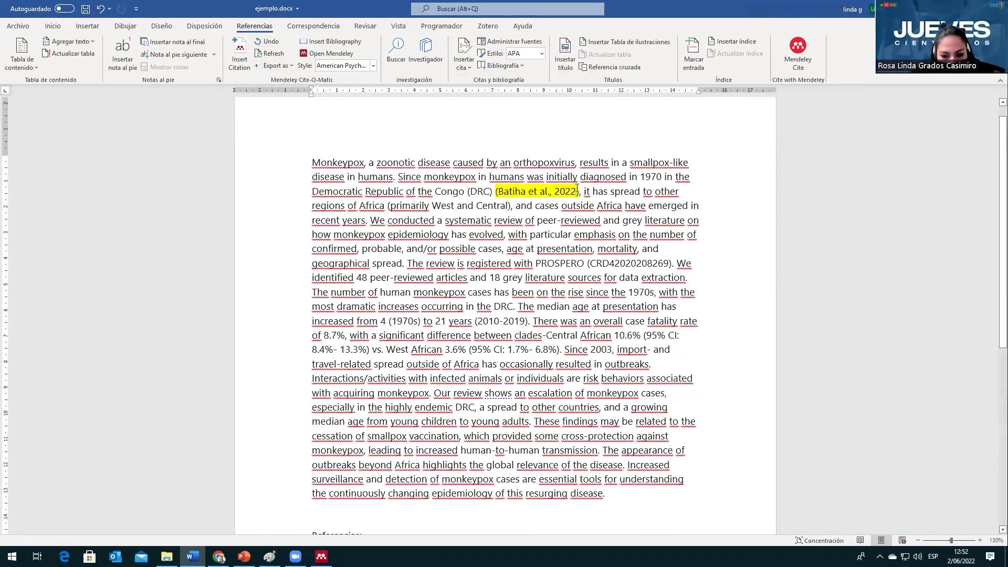
pyautogui.scroll(-5, 312, 307)
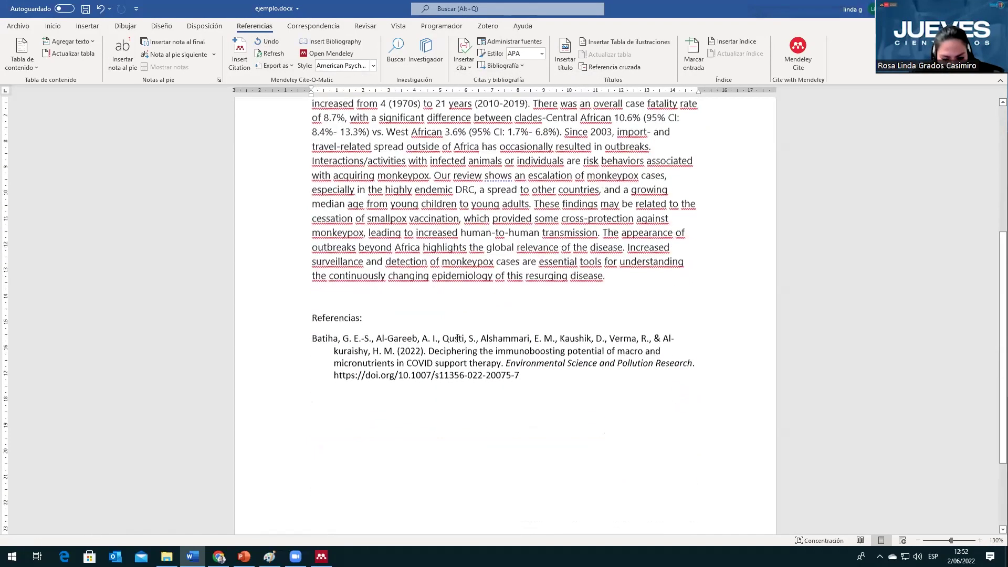
pyautogui.click(312, 315)
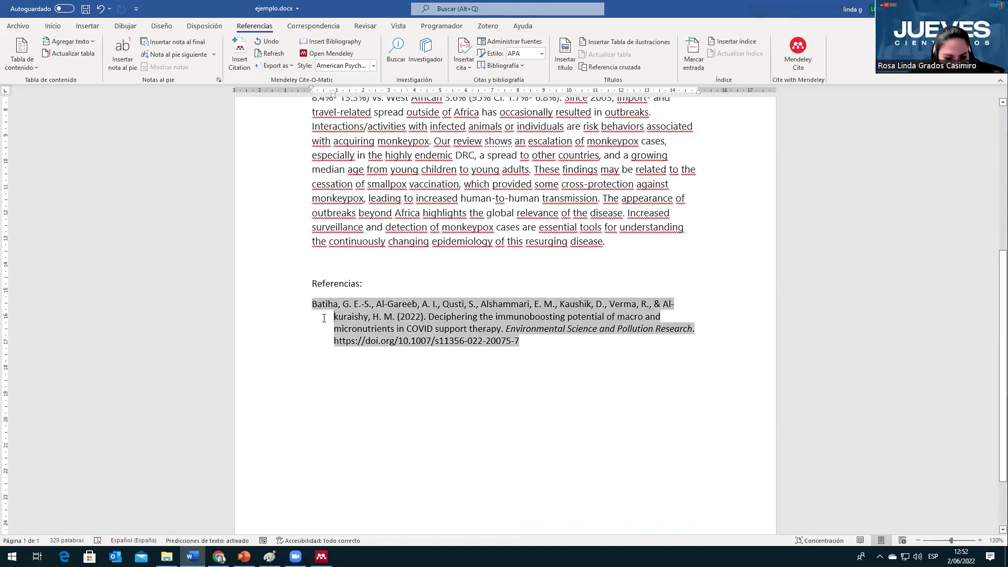
pyautogui.scroll(5, 405, 278)
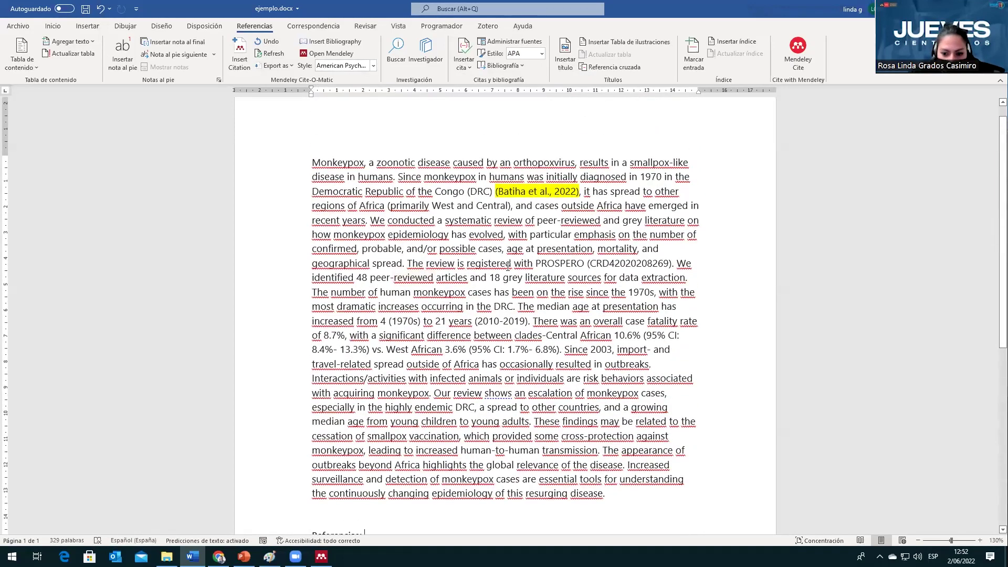
# Step: Insert a Mendeley citation to Lotfi et al. 2021 right after 'geographical spread'
pyautogui.click(404, 263)
pyautogui.click(239, 55)
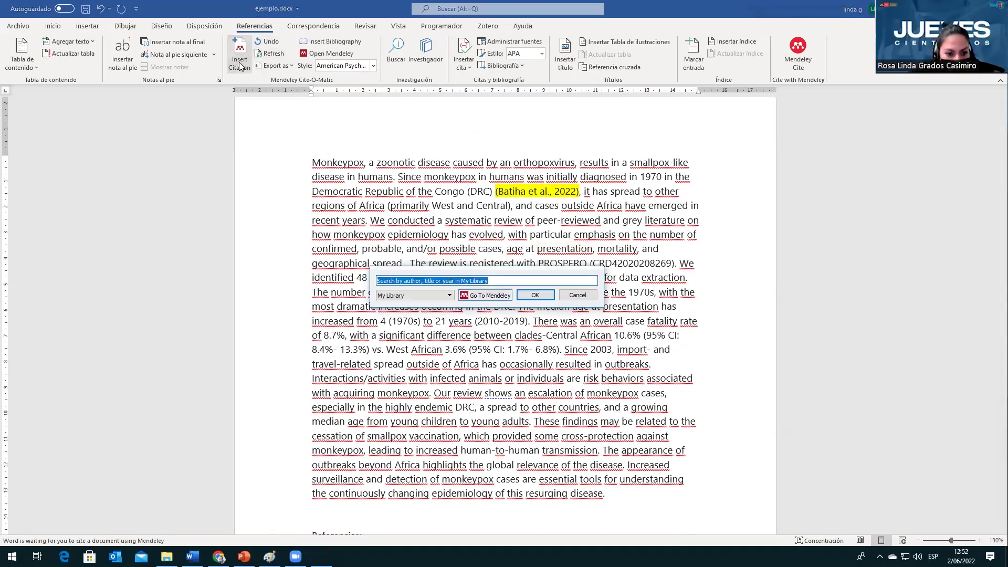
pyautogui.click(488, 298)
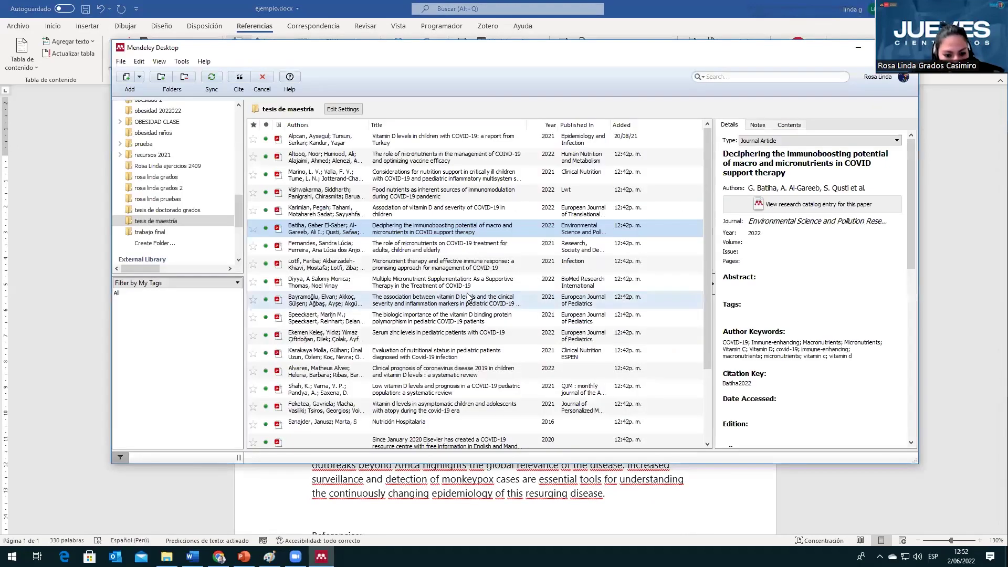
pyautogui.click(447, 264)
pyautogui.click(238, 78)
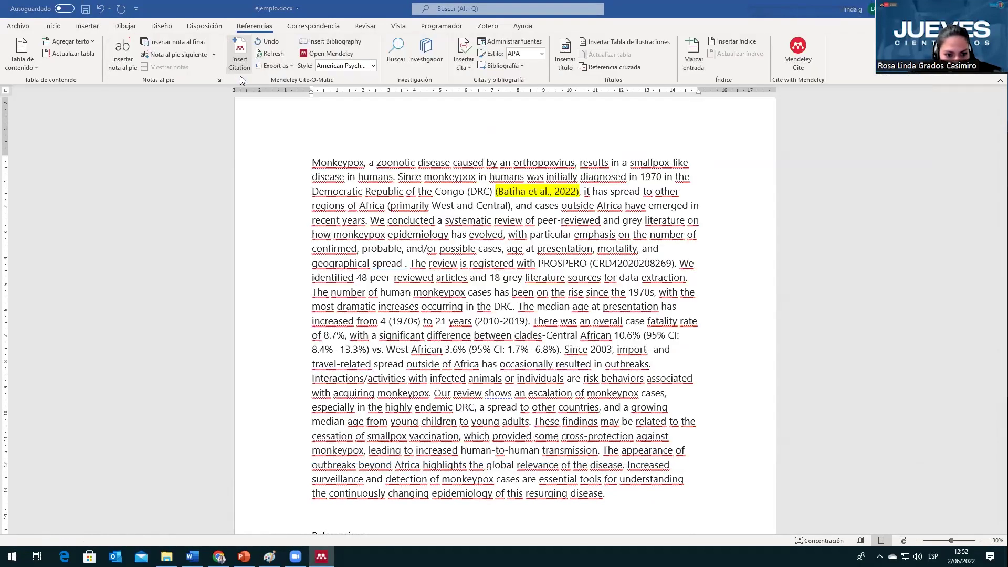
# Step: Highlight the new (Lotfi et al., 2021) citation in yellow
pyautogui.moveTo(406, 264); pyautogui.dragTo(482, 264)
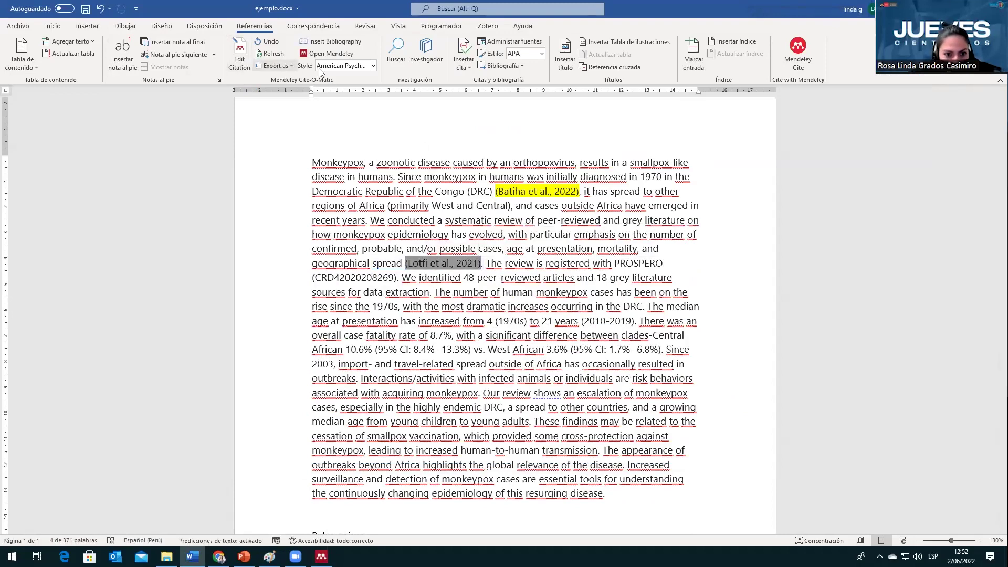
pyautogui.click(52, 27)
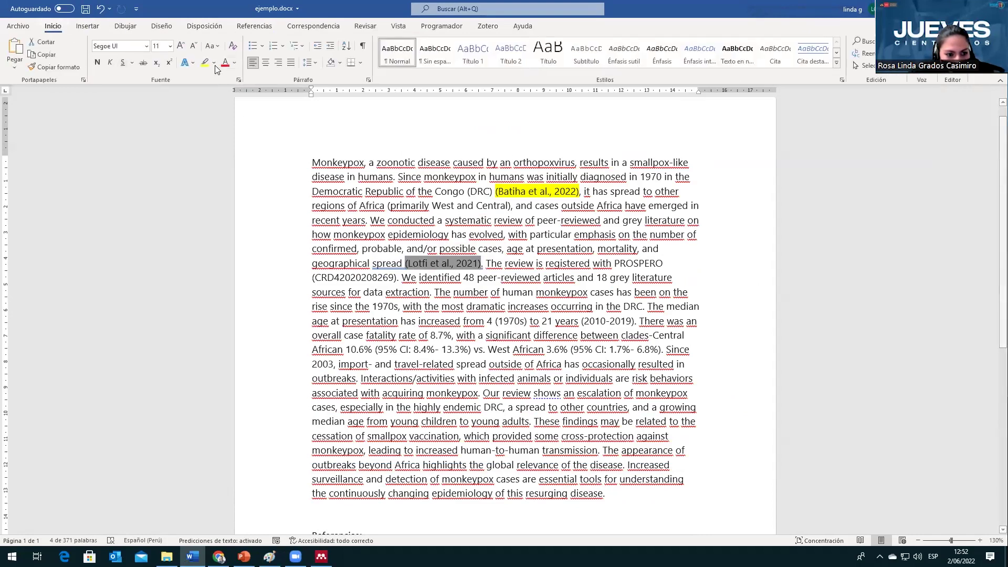
pyautogui.click(205, 63)
pyautogui.click(610, 309)
pyautogui.scroll(-6, 320, 317)
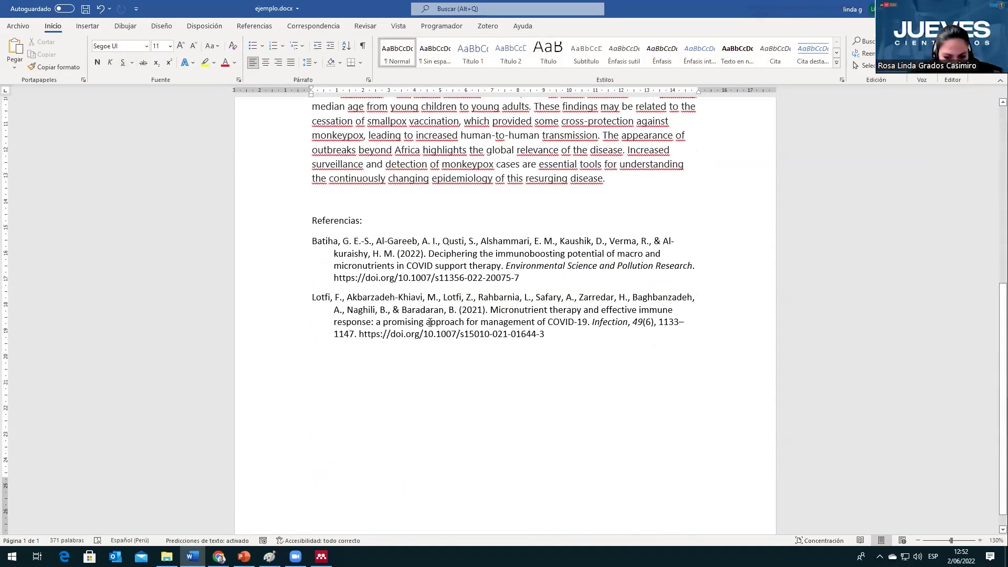
pyautogui.scroll(3, 429, 322)
pyautogui.scroll(3, 404, 330)
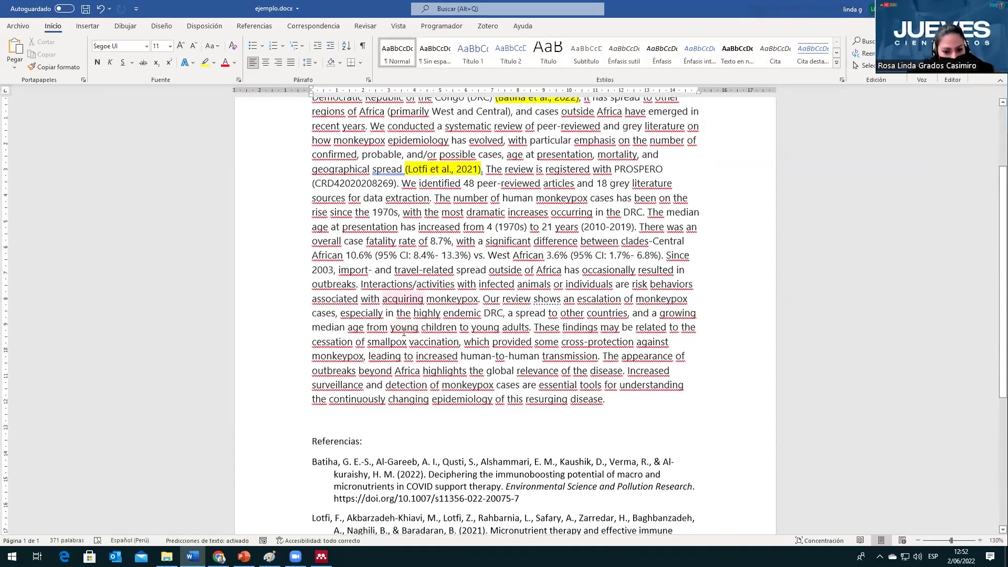
pyautogui.scroll(1, 403, 332)
pyautogui.scroll(1, 403, 331)
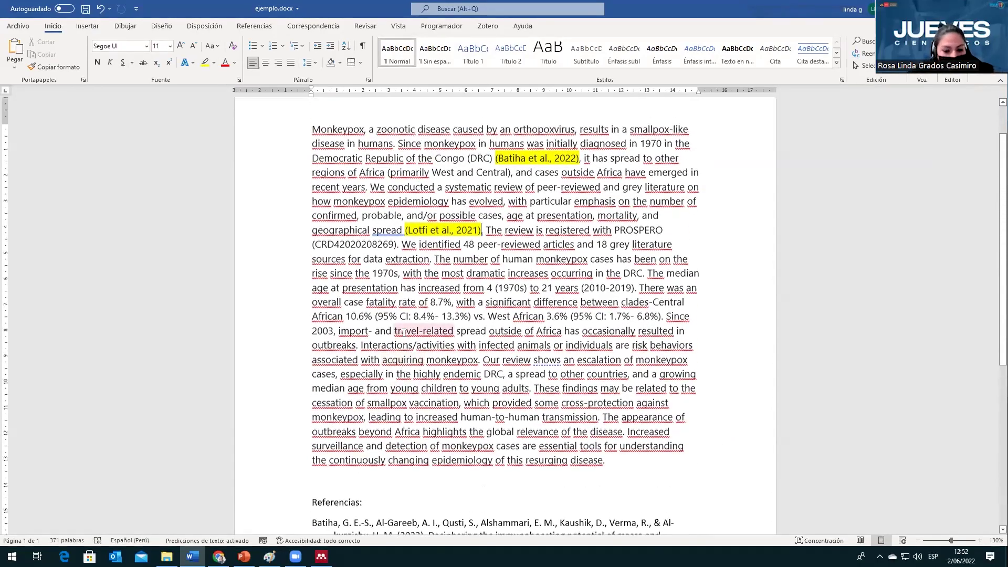
pyautogui.scroll(-3, 517, 263)
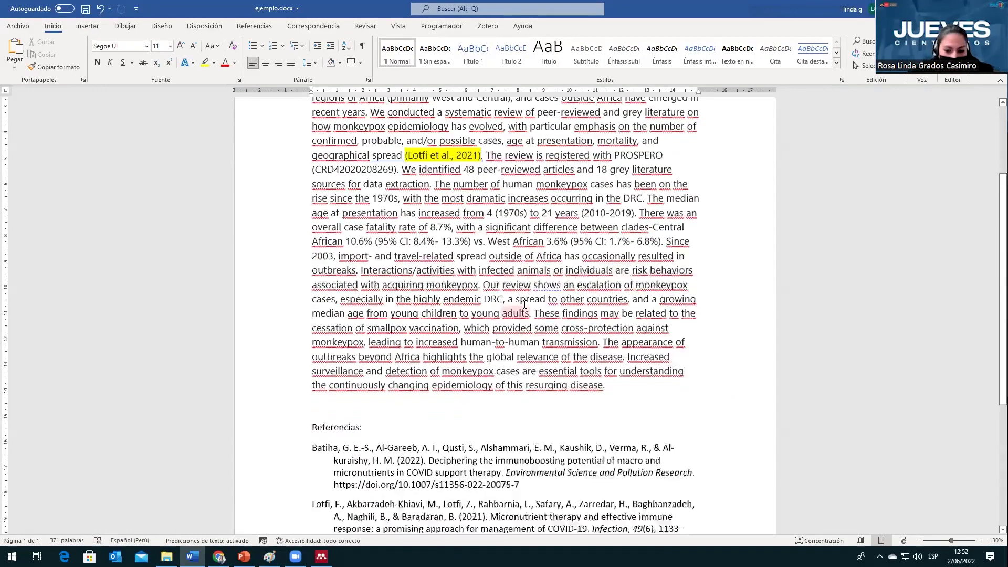
pyautogui.scroll(-2, 523, 310)
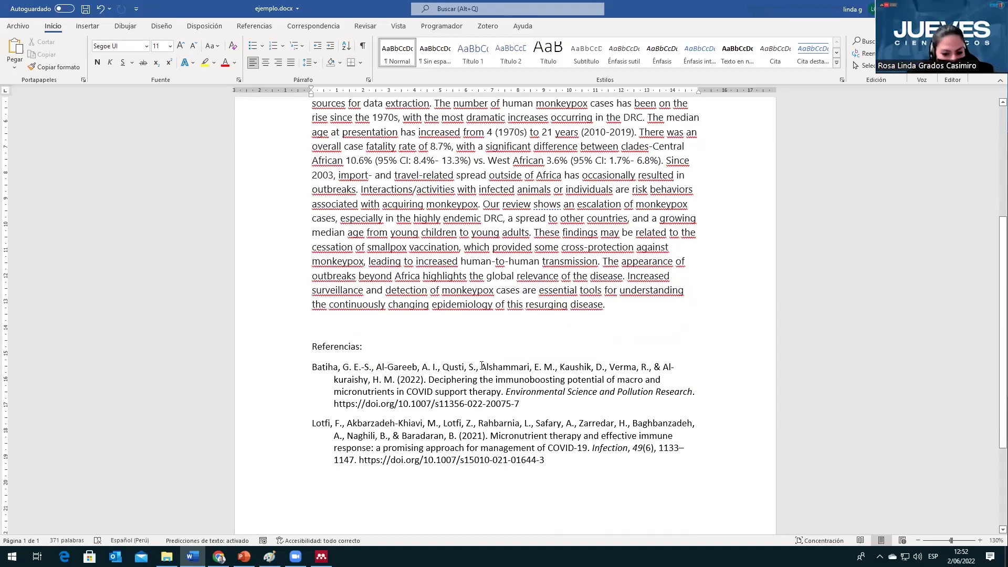
pyautogui.scroll(5, 482, 366)
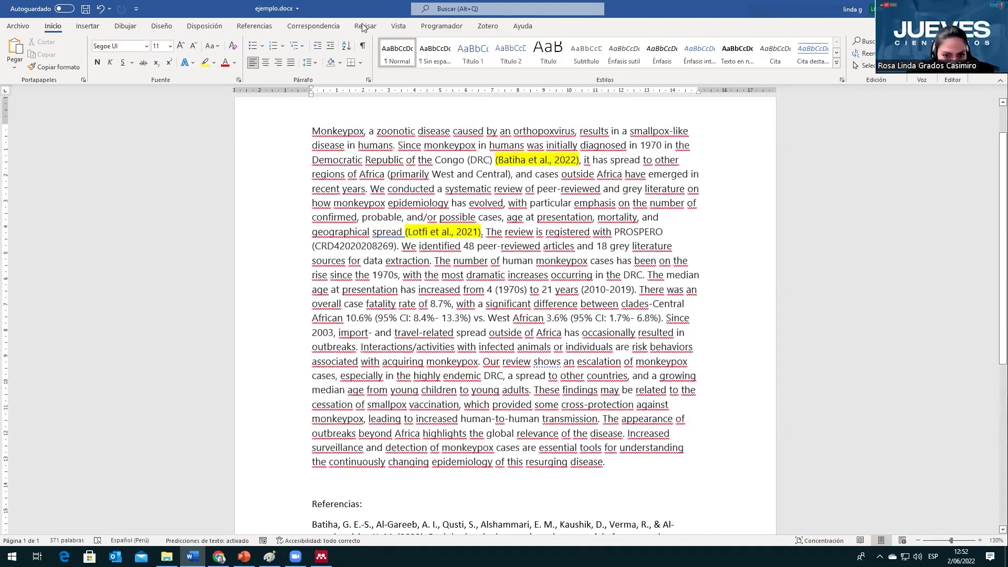
# Step: Set the Mendeley citation style to Vancouver so the citations read (1) and (2)
pyautogui.click(254, 26)
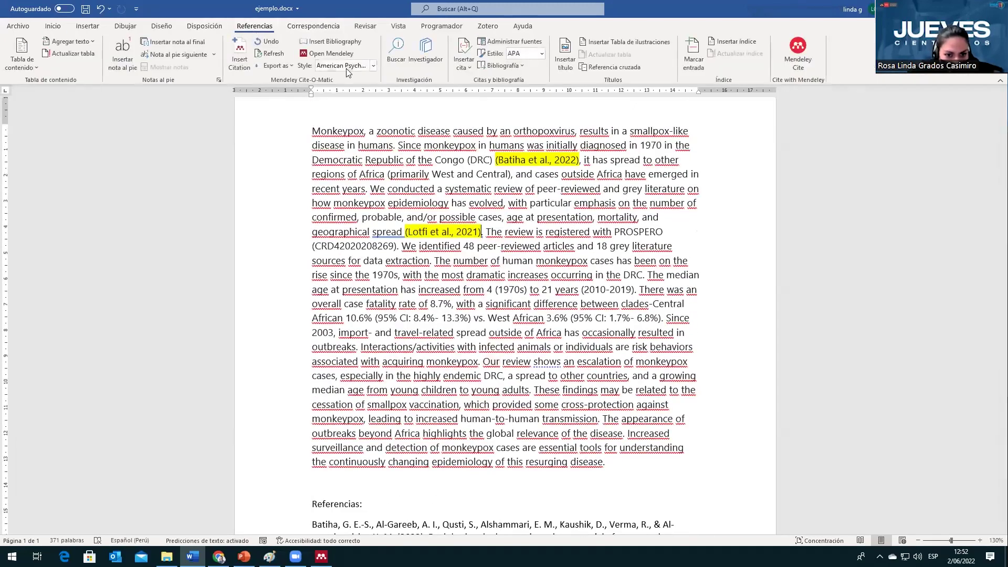
pyautogui.click(373, 65)
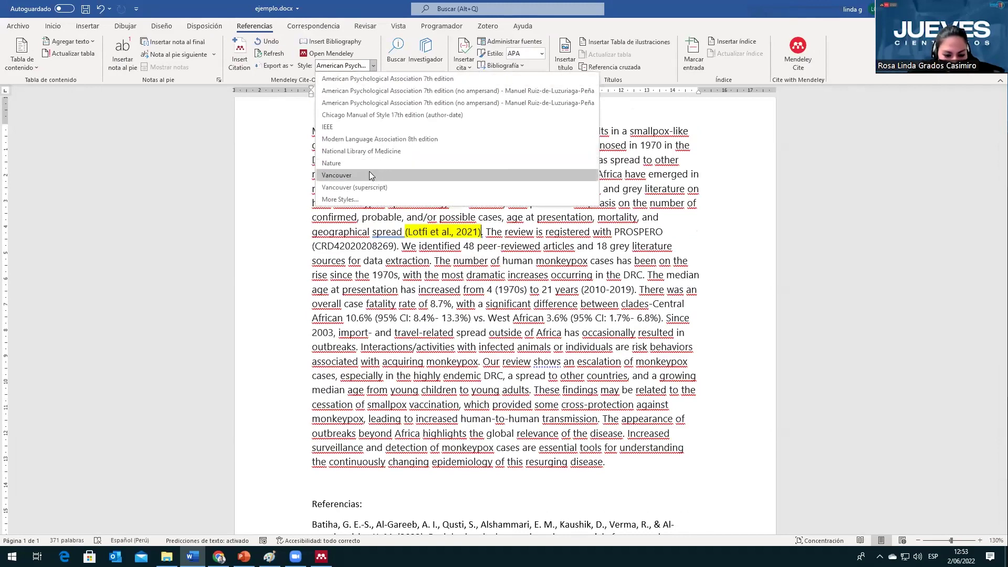
pyautogui.click(370, 173)
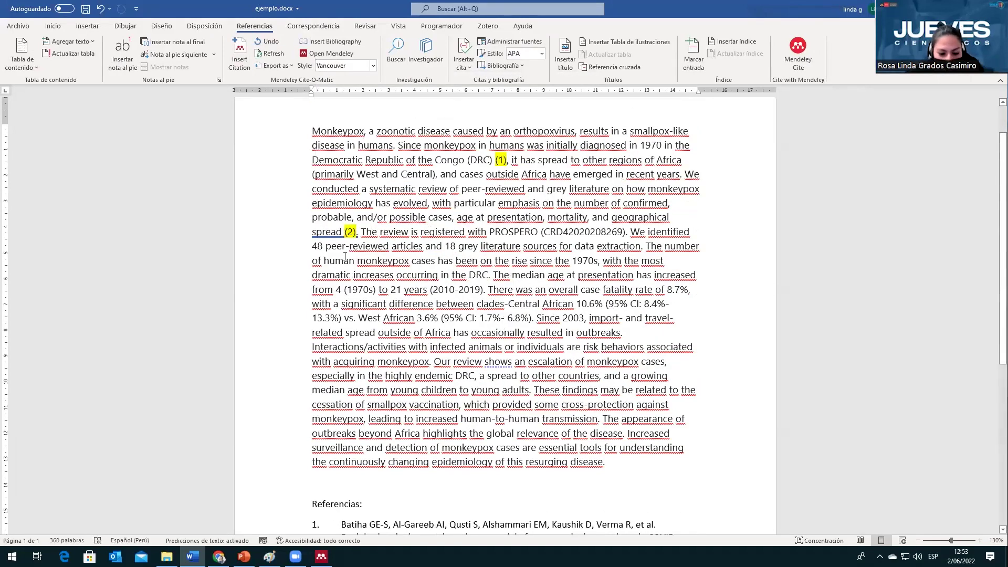
pyautogui.scroll(-6, 346, 256)
pyautogui.scroll(5, 417, 337)
pyautogui.scroll(2, 416, 336)
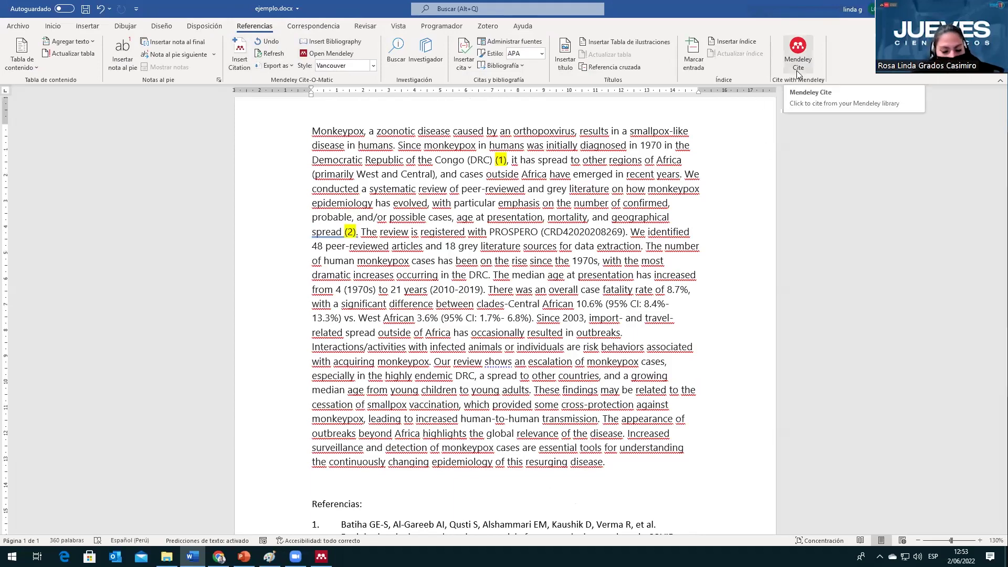
# Step: Delete the (1) and (2) citations from the abstract
pyautogui.doubleClick(509, 161)
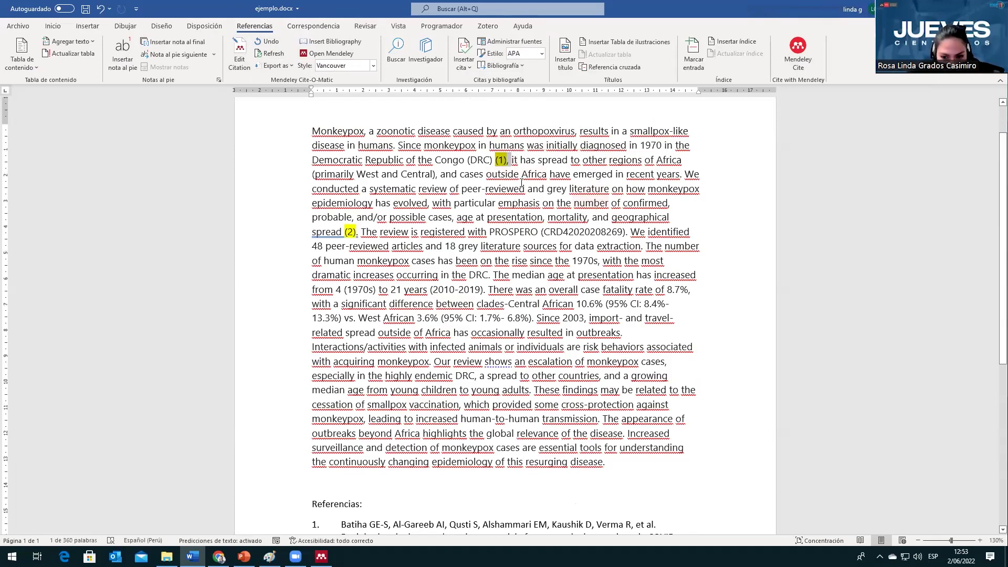
pyautogui.rightClick(488, 158)
pyautogui.press('Delete')
pyautogui.write(')')
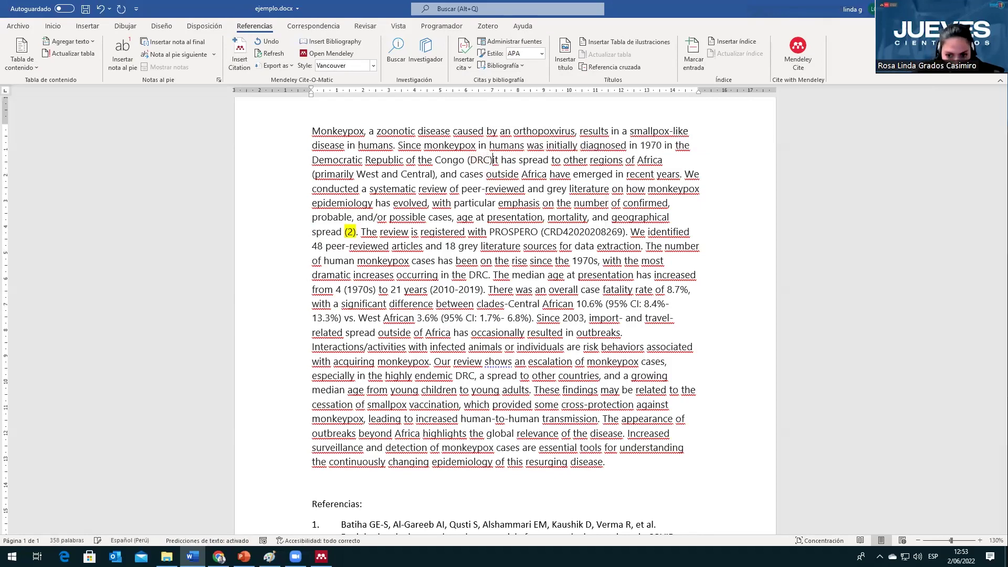
pyautogui.moveTo(360, 239); pyautogui.dragTo(390, 246)
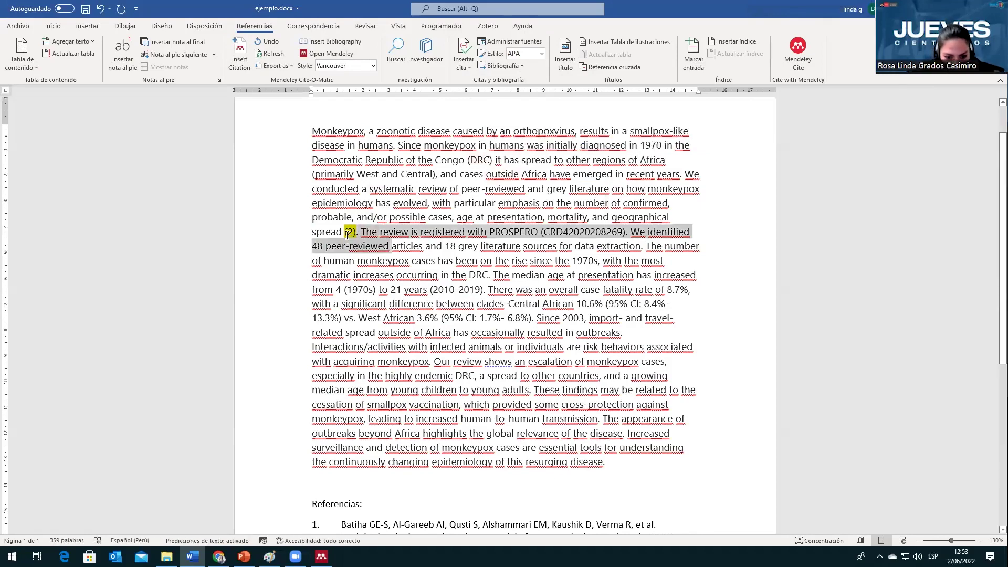
pyautogui.click(350, 234)
pyautogui.doubleClick(350, 235)
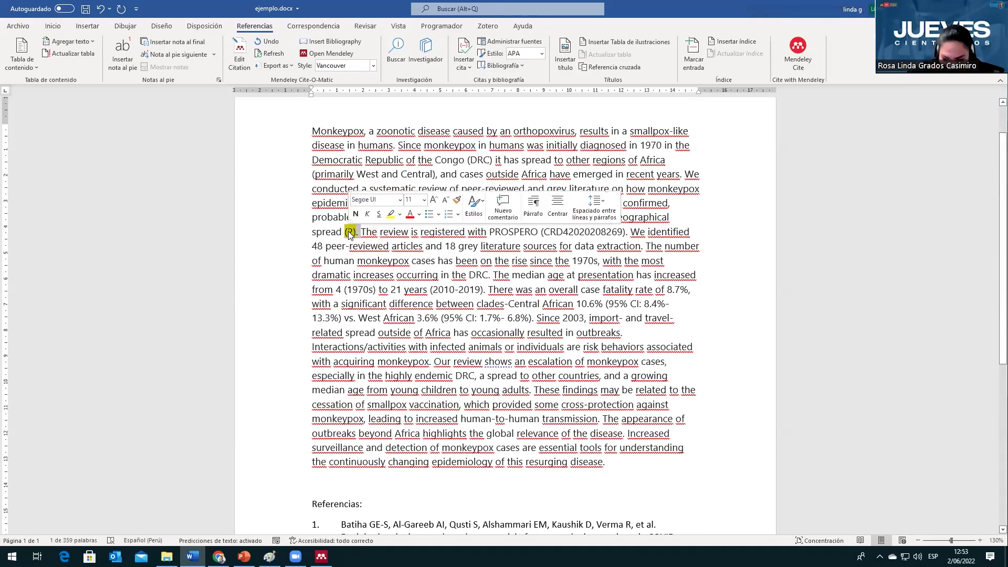
pyautogui.press('Delete')
# Step: Delete the whole Referencias list below the abstract
pyautogui.scroll(-4, 349, 235)
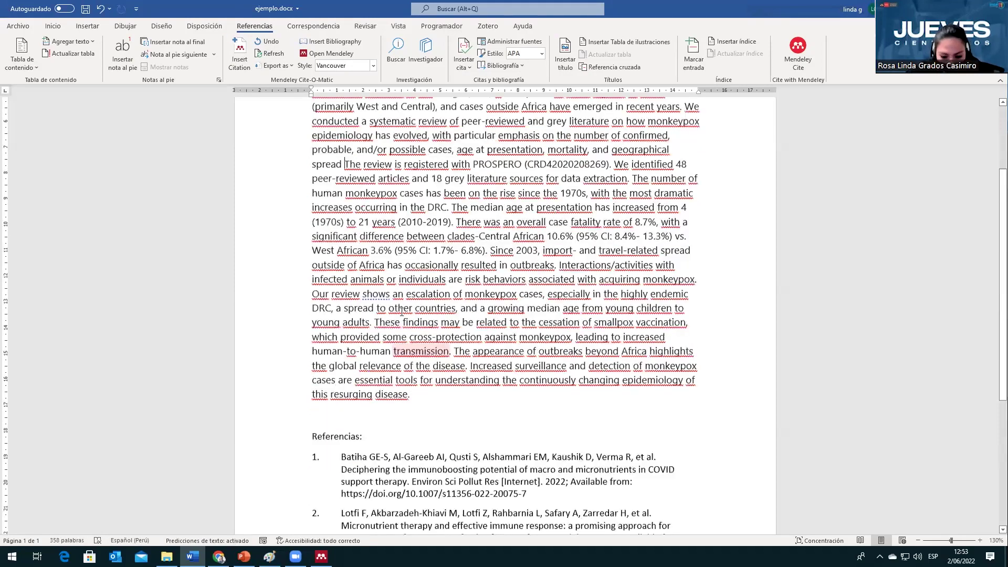
pyautogui.moveTo(295, 451); pyautogui.dragTo(296, 324)
pyautogui.press('Delete')
pyautogui.scroll(5, 292, 322)
# Step: Cut the entire abstract paragraph and paste it back as plain text
pyautogui.moveTo(470, 475); pyautogui.dragTo(278, 135)
pyautogui.hotkey('ctrl', 'x')
pyautogui.hotkey('ctrl', 'v')
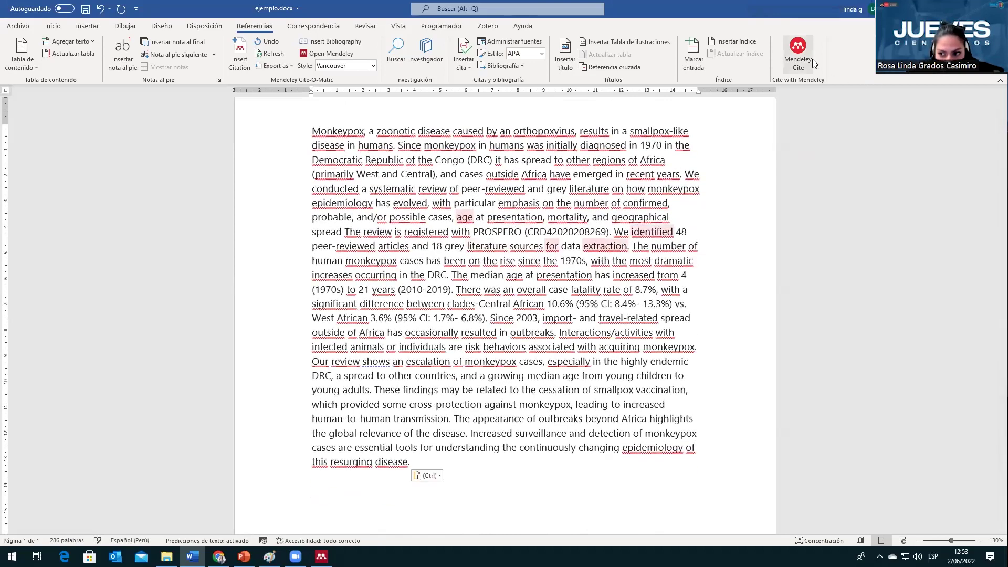
# Step: Open the Mendeley Cite pane and switch its collection to 'tesis de maestría'
pyautogui.click(812, 60)
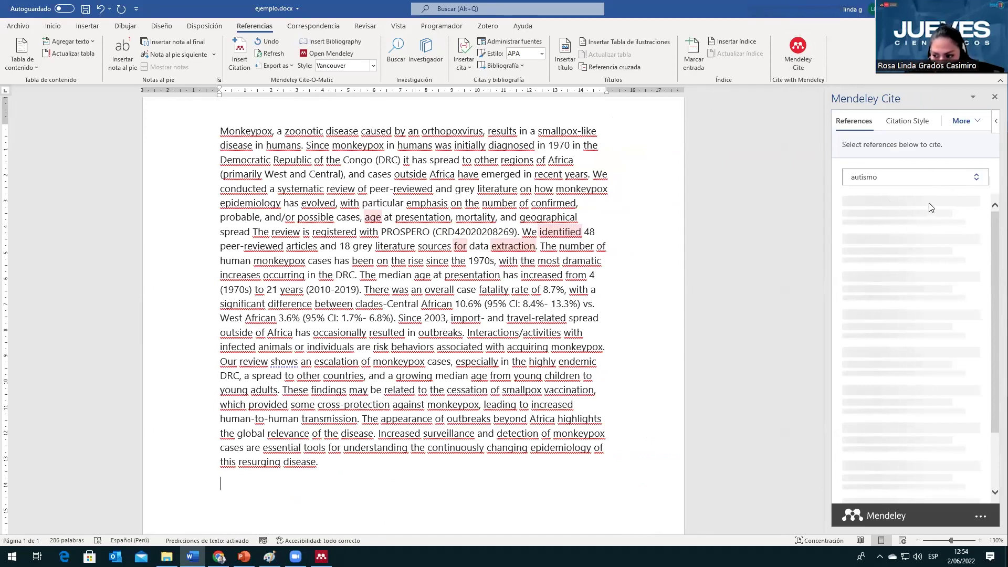
pyautogui.click(976, 179)
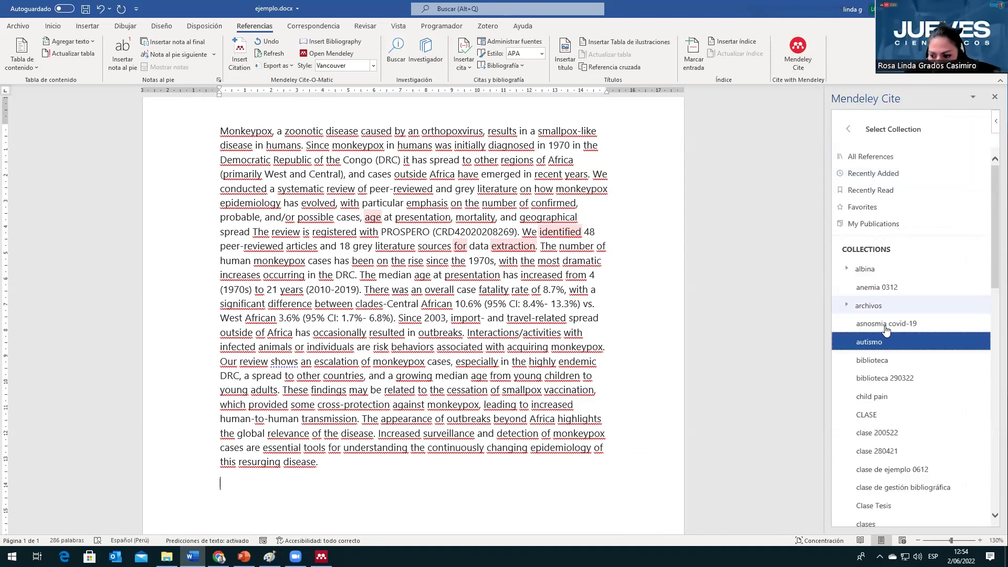
pyautogui.scroll(-10, 887, 330)
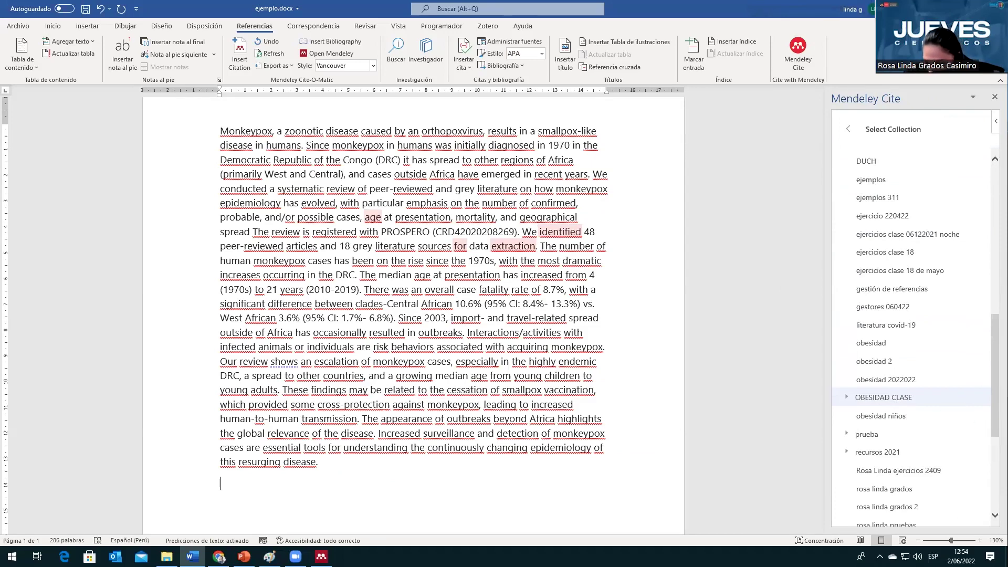
pyautogui.scroll(-5, 932, 348)
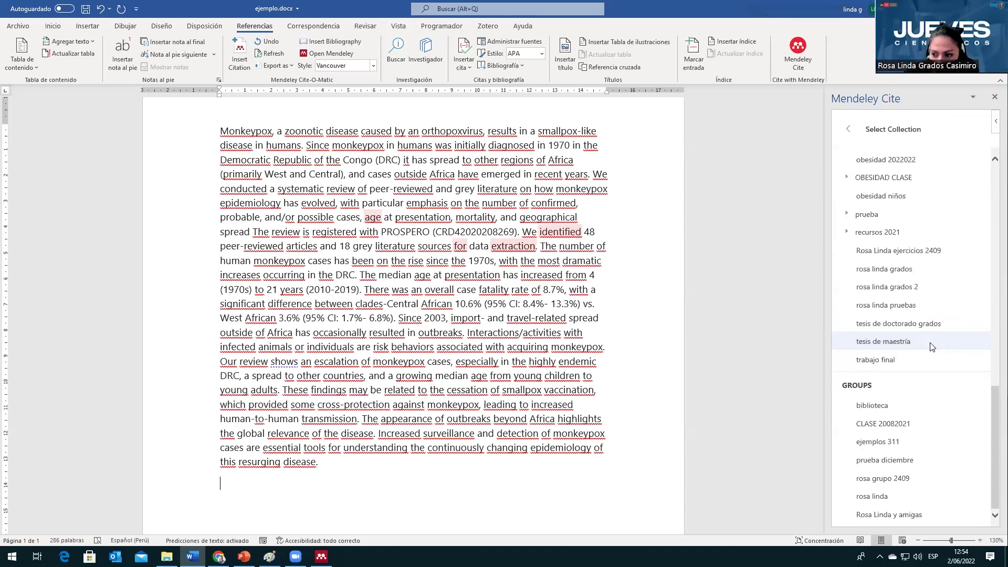
pyautogui.click(932, 346)
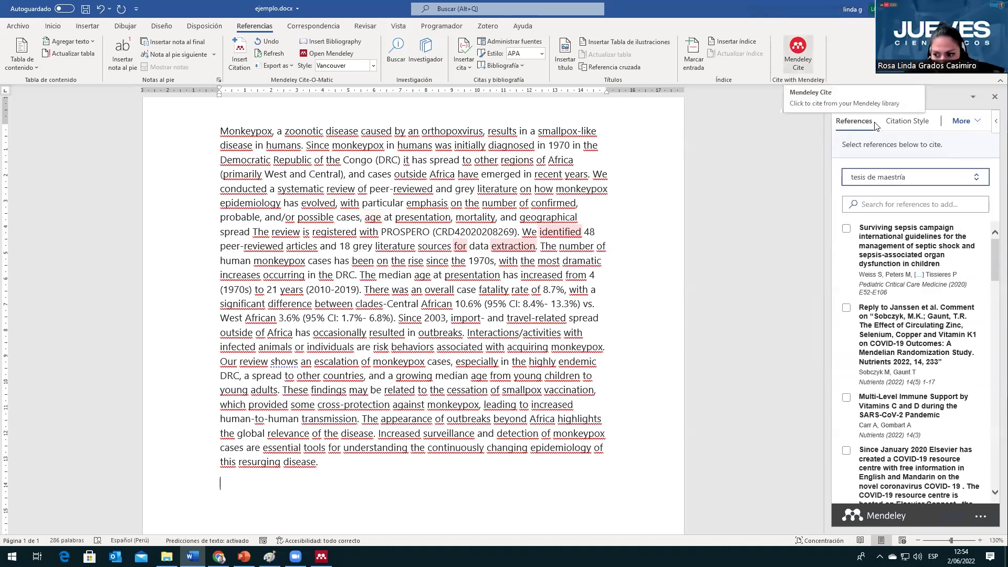
# Step: Cite the Weiss et al. 2020 sepsis guidelines after 'possible cases' in Vancouver style as (1)
pyautogui.click(360, 217)
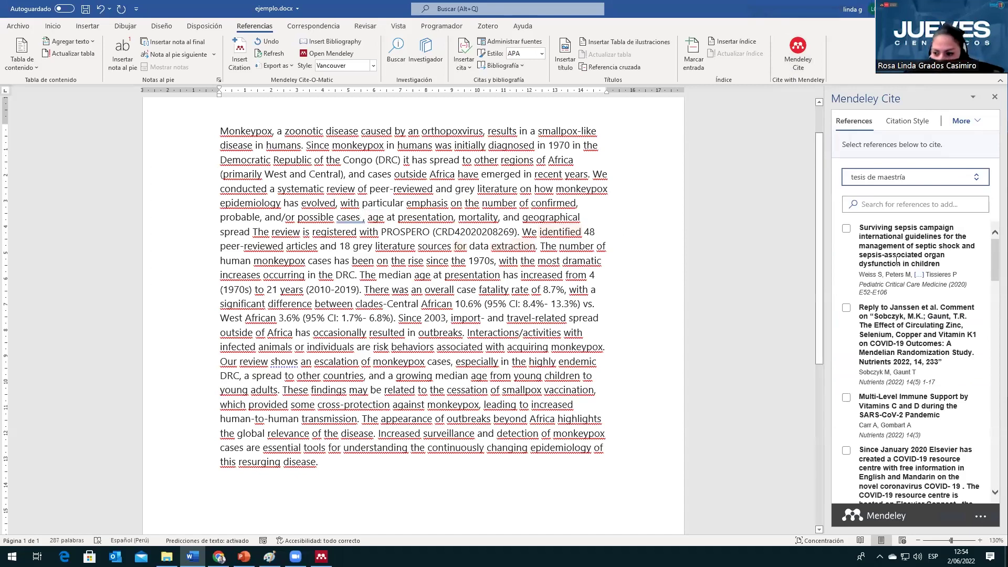
pyautogui.click(849, 229)
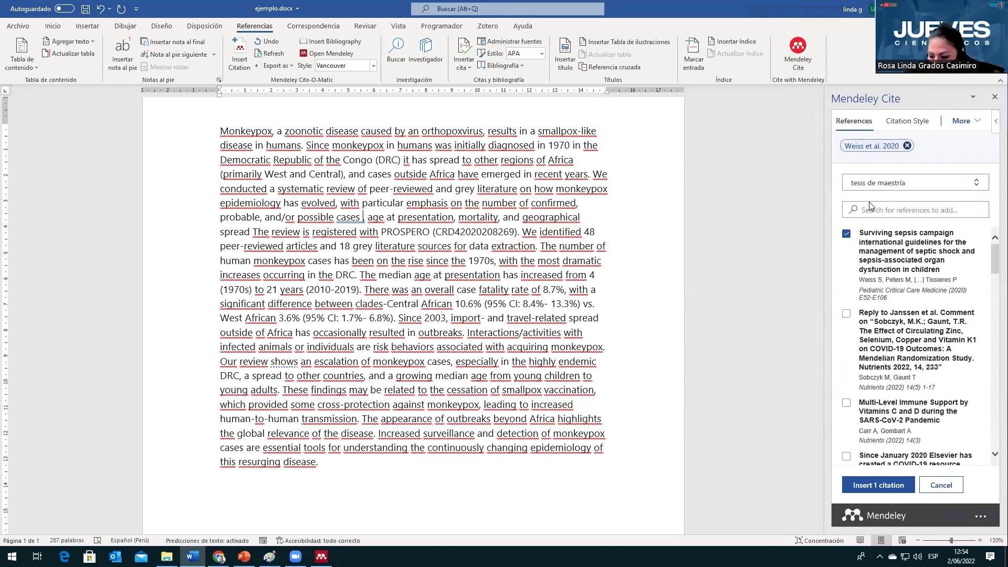
pyautogui.click(909, 123)
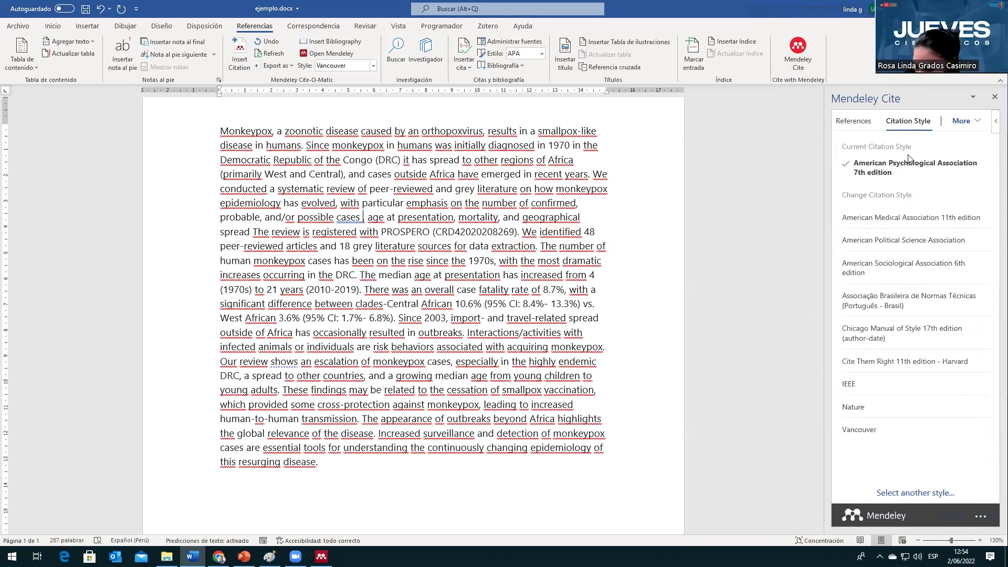
pyautogui.click(881, 429)
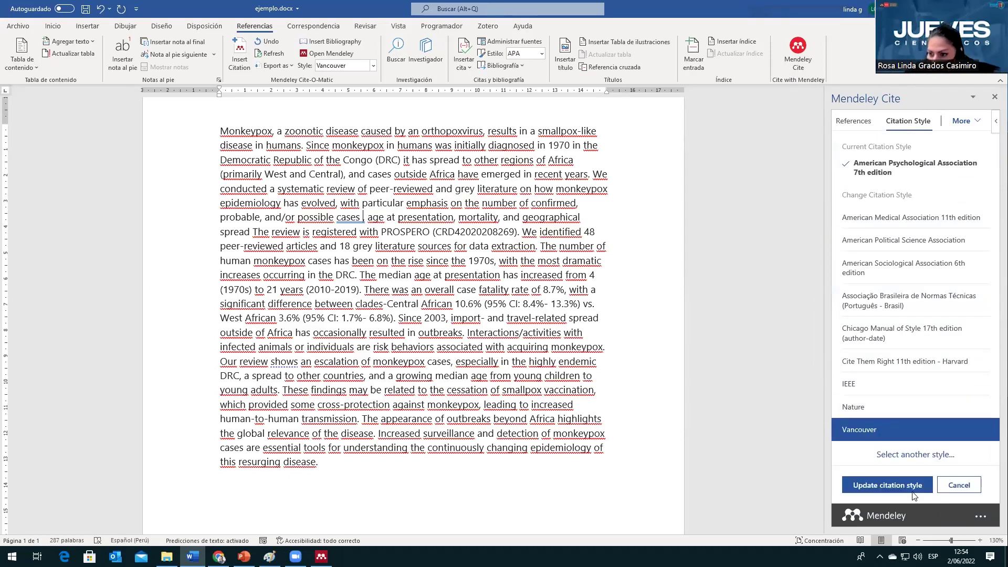
pyautogui.click(913, 493)
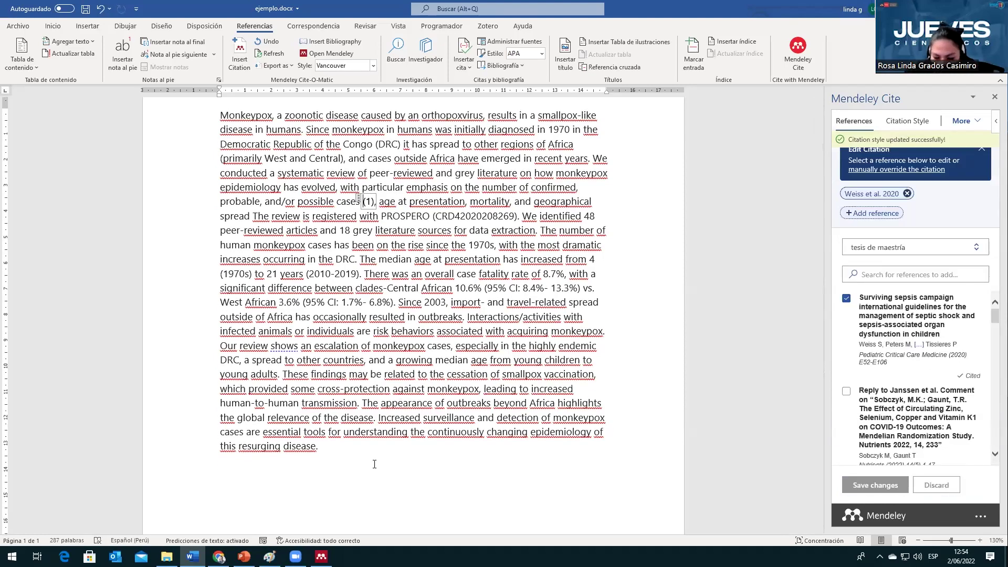
# Step: Type the heading 'Bibliografía' on the blank line below the abstract
pyautogui.click(370, 465)
pyautogui.write('Bi')
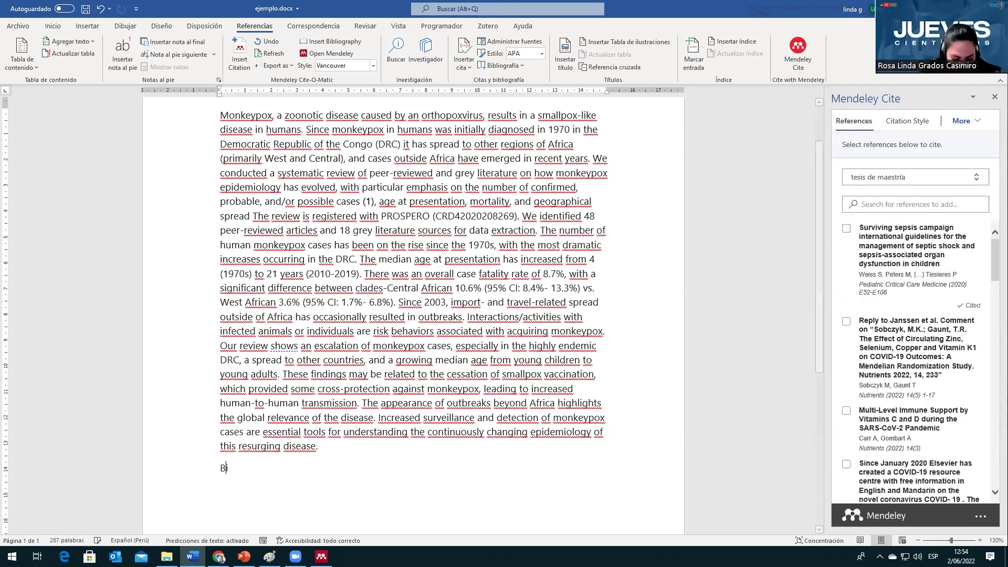
pyautogui.write('bliotegra')
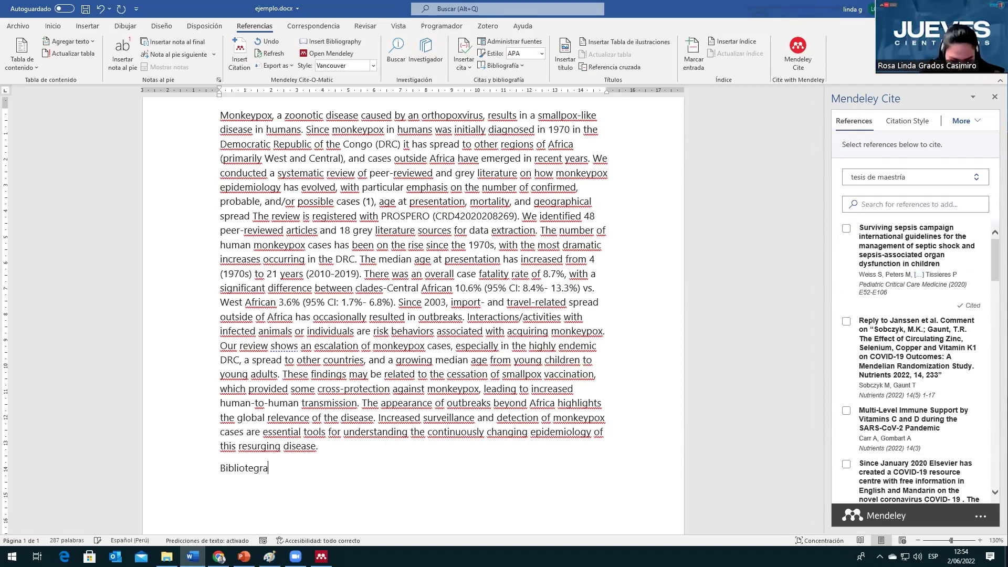
pyautogui.write('fía')
pyautogui.press('Return')
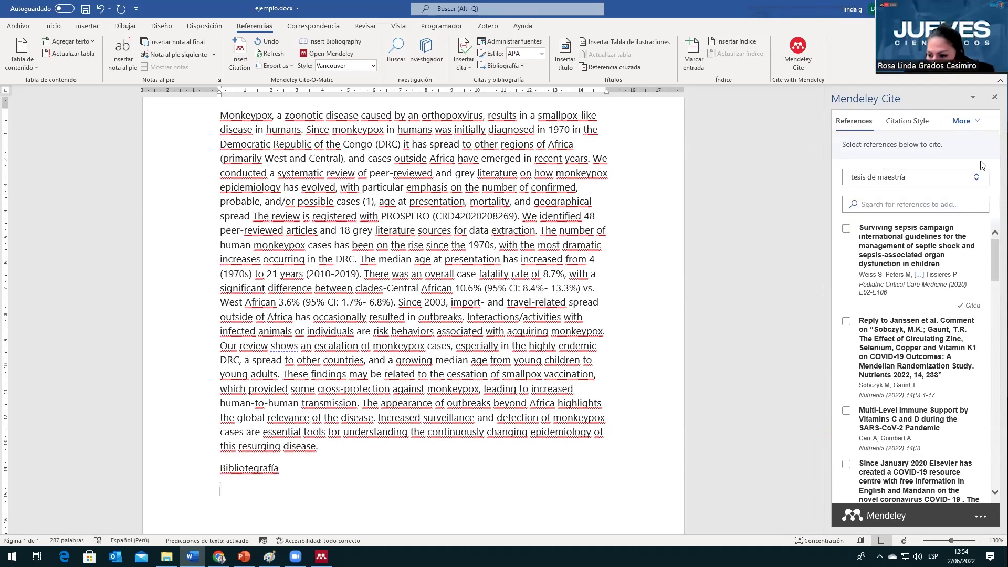
# Step: Insert the Mendeley bibliography under the heading, listing Weiss et al. 2020 as entry 1
pyautogui.click(980, 118)
pyautogui.click(947, 138)
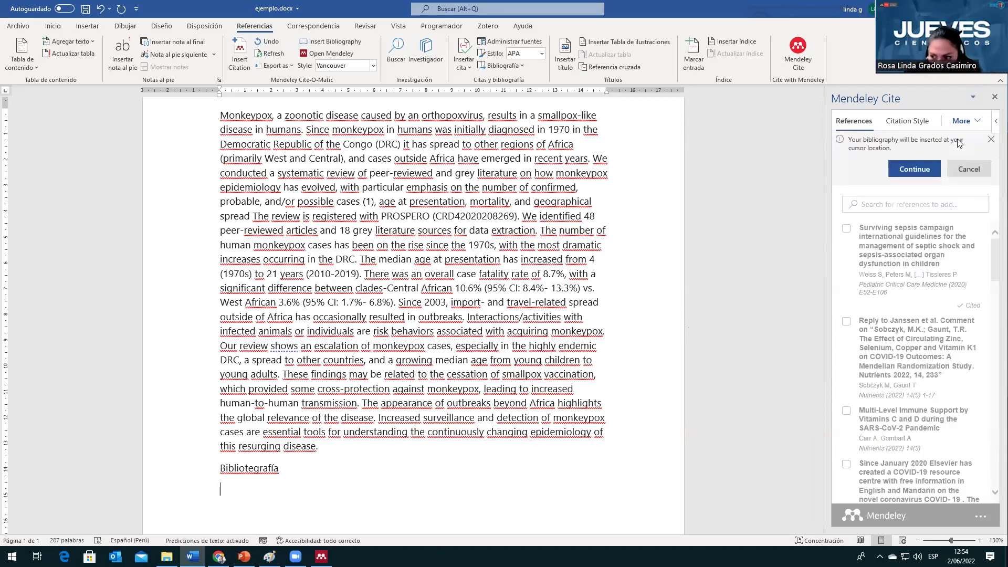
pyautogui.click(928, 166)
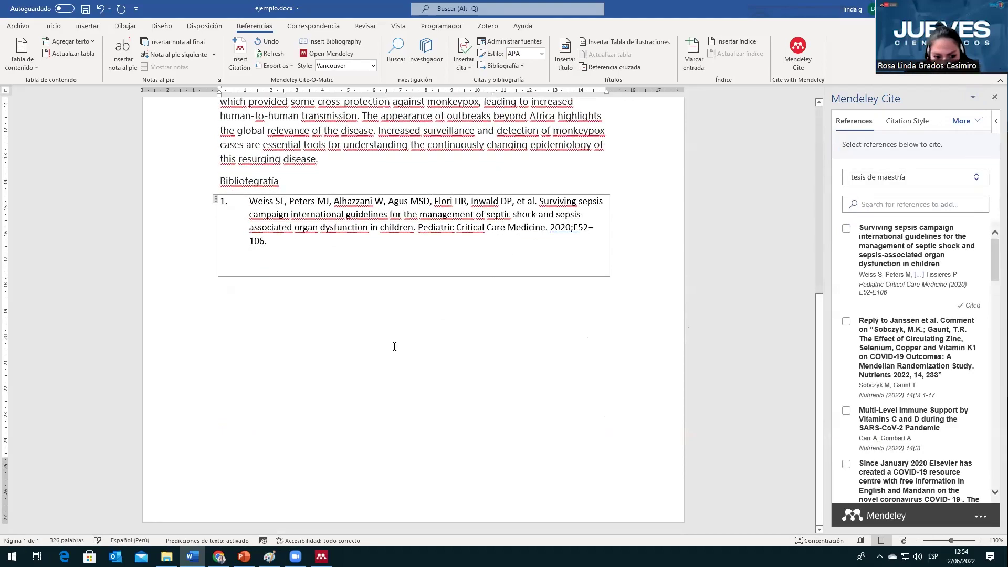
pyautogui.scroll(2, 411, 349)
pyautogui.scroll(1, 448, 364)
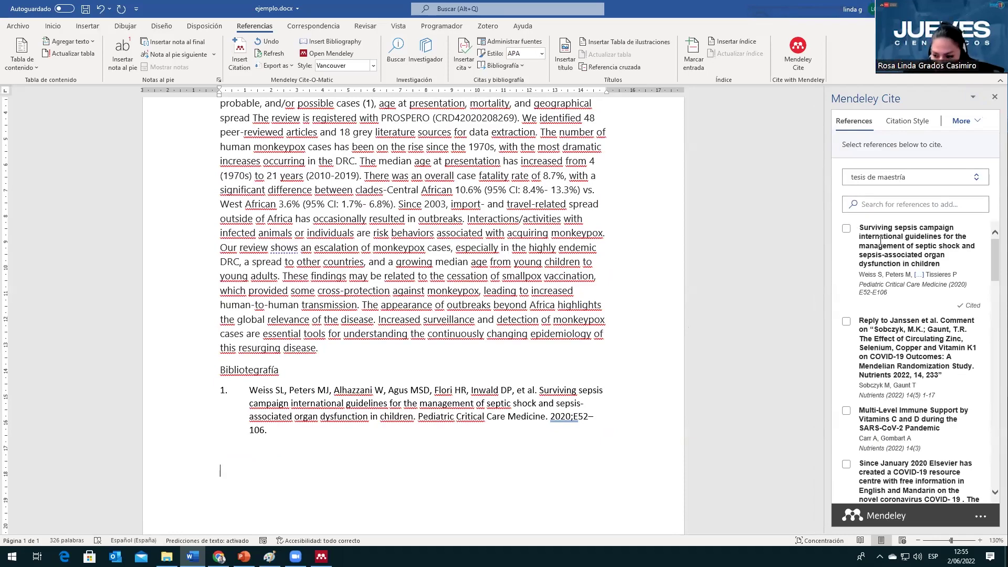
# Step: Confirm Vancouver is the current Mendeley Cite style, then bring Mendeley Desktop forward
pyautogui.scroll(-3, 877, 237)
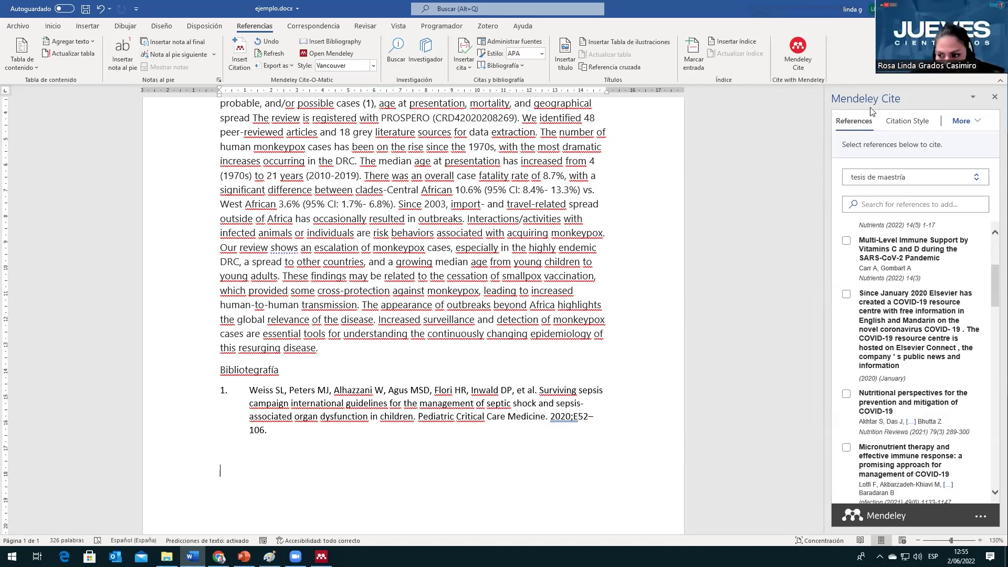
pyautogui.click(891, 122)
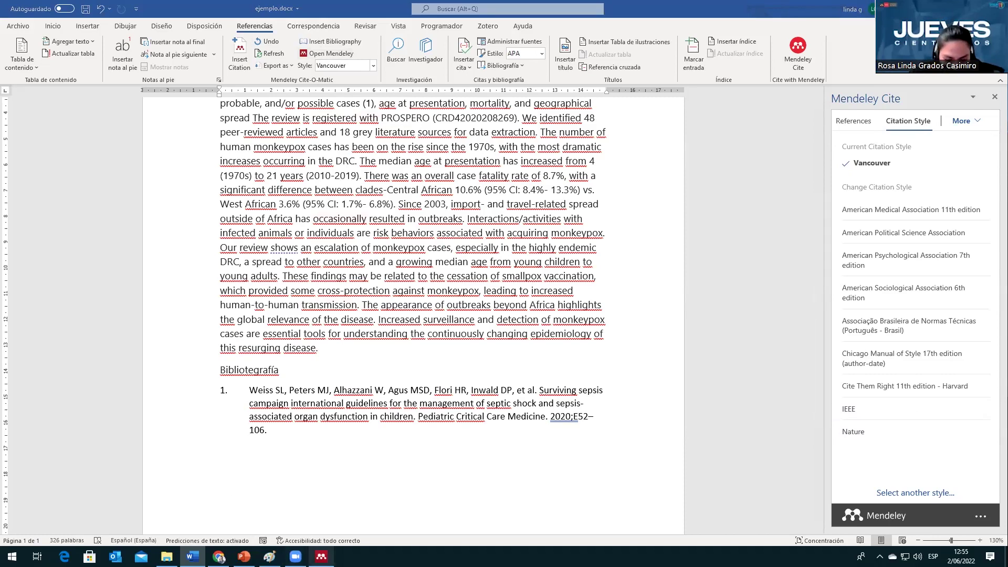
pyautogui.click(322, 556)
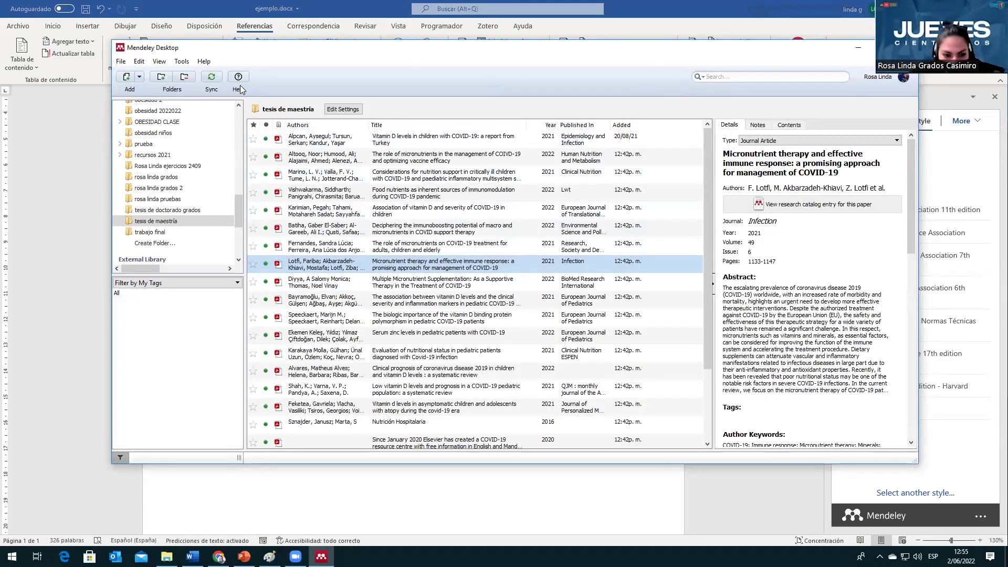
pyautogui.click(182, 62)
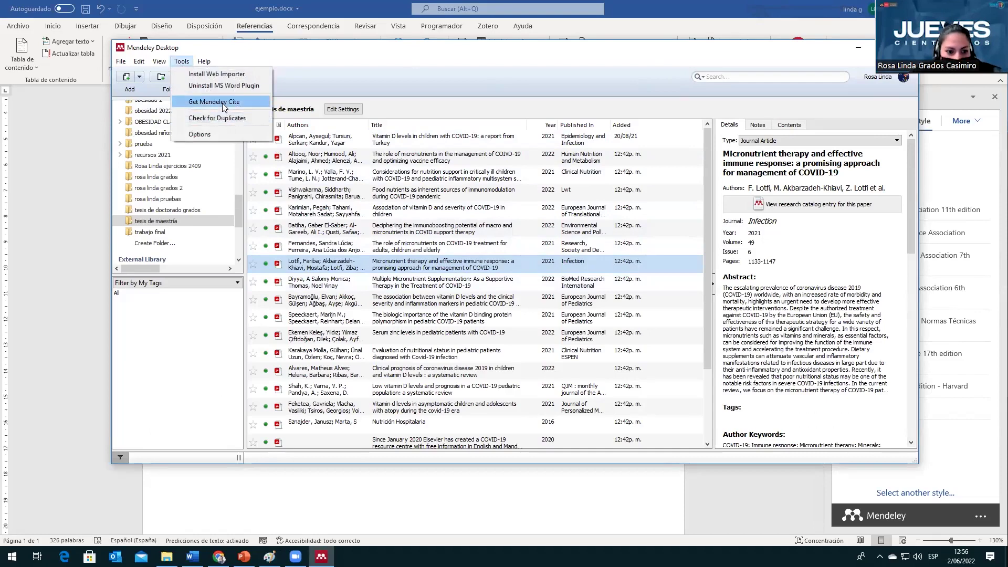
pyautogui.click(159, 62)
pyautogui.moveTo(185, 103)
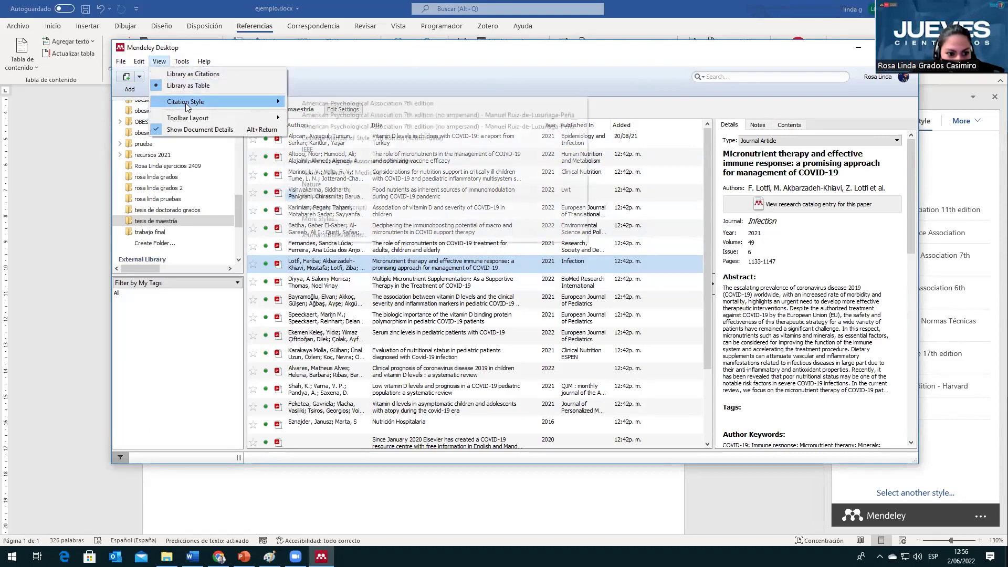
pyautogui.click(321, 219)
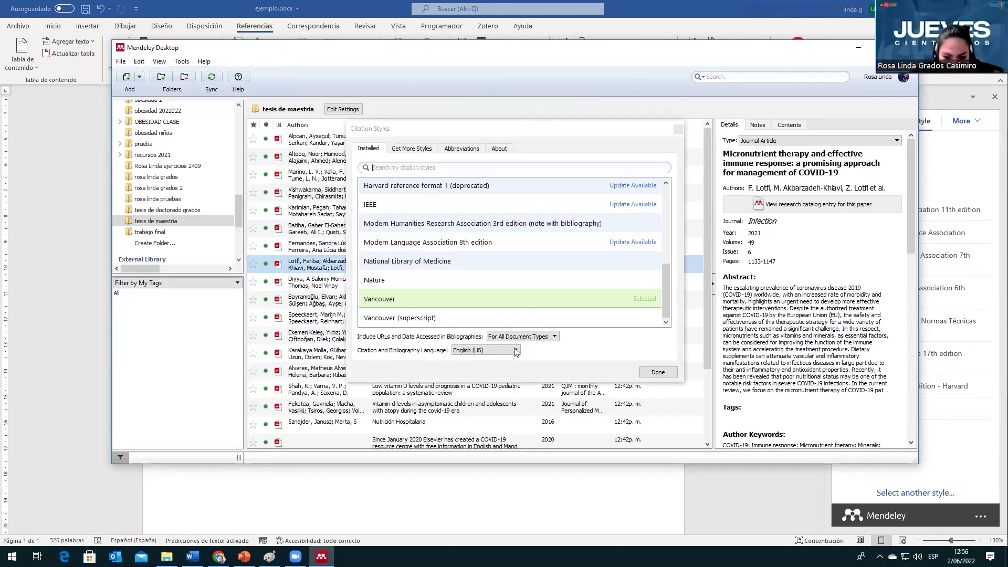
pyautogui.click(517, 350)
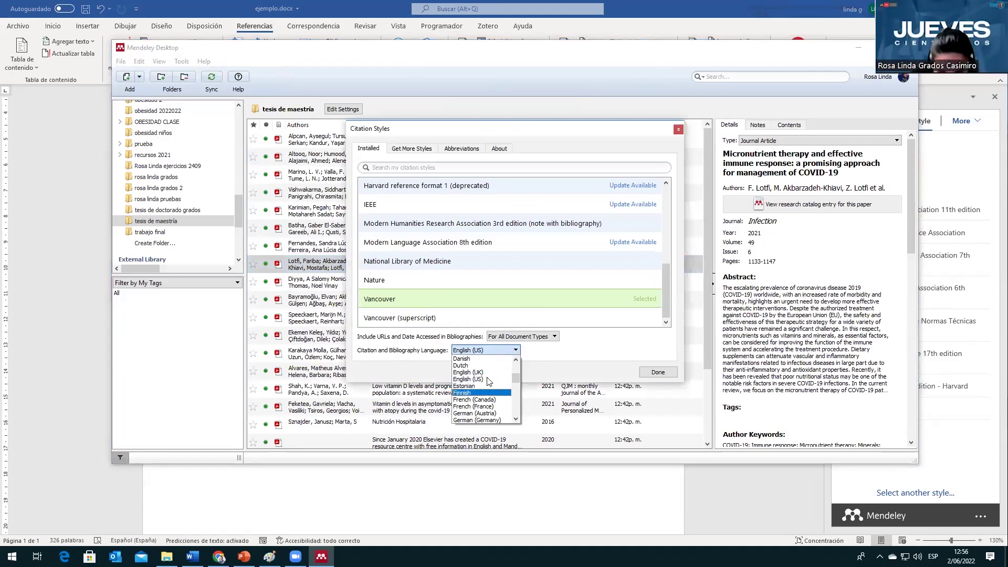
pyautogui.scroll(-2, 487, 392)
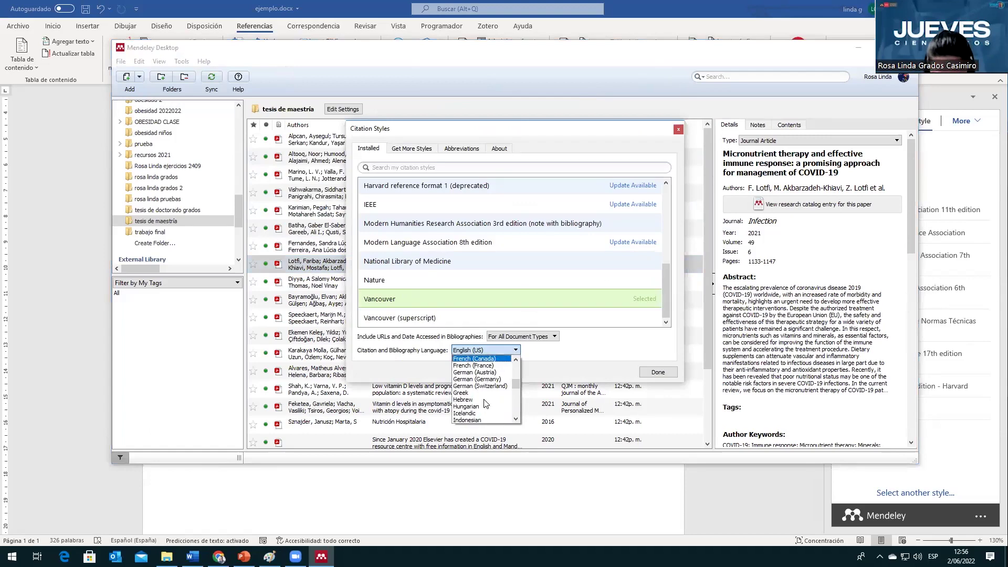
pyautogui.scroll(-3, 484, 403)
pyautogui.press('Down')
pyautogui.press('Down')
pyautogui.press('Down')
pyautogui.press('Return')
pyautogui.press('Return')
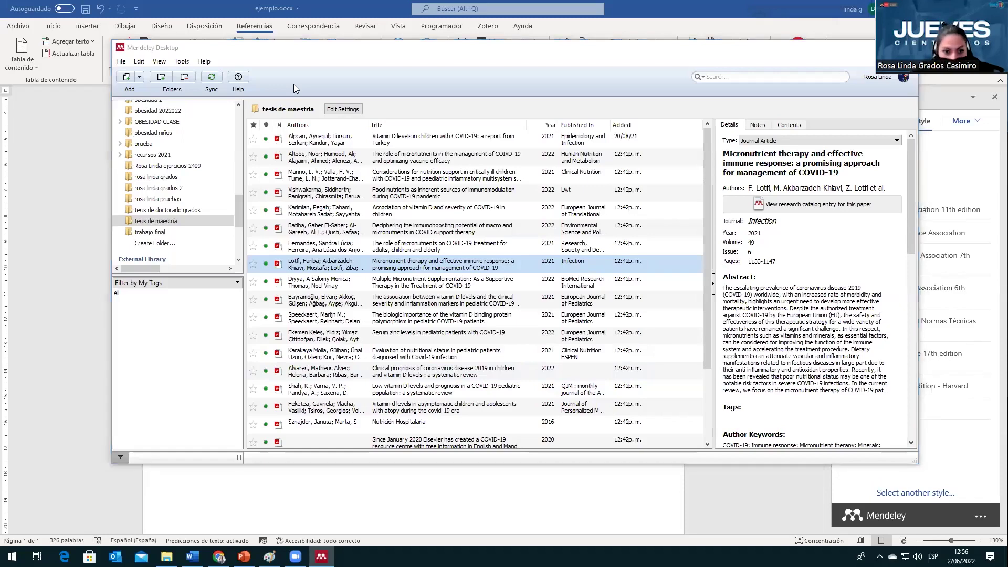
# Step: Bring the Word document back to the front, then minimise it to show the desktop
pyautogui.click(969, 81)
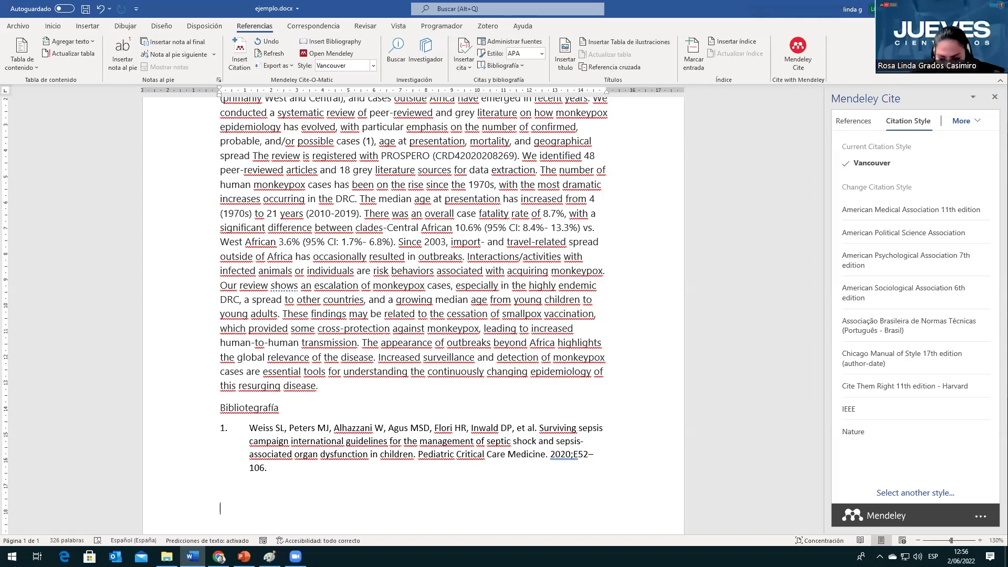
pyautogui.press('super+d')
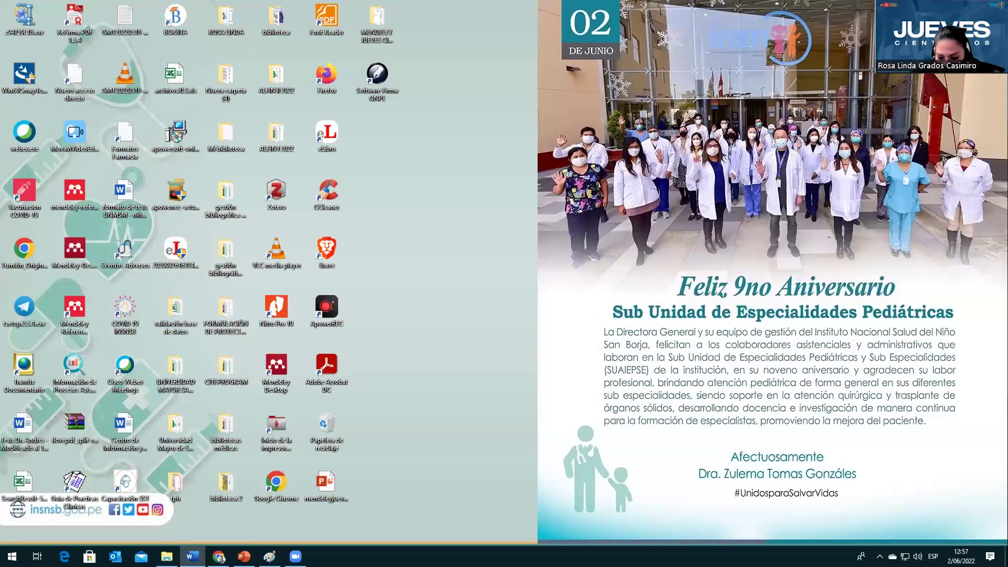